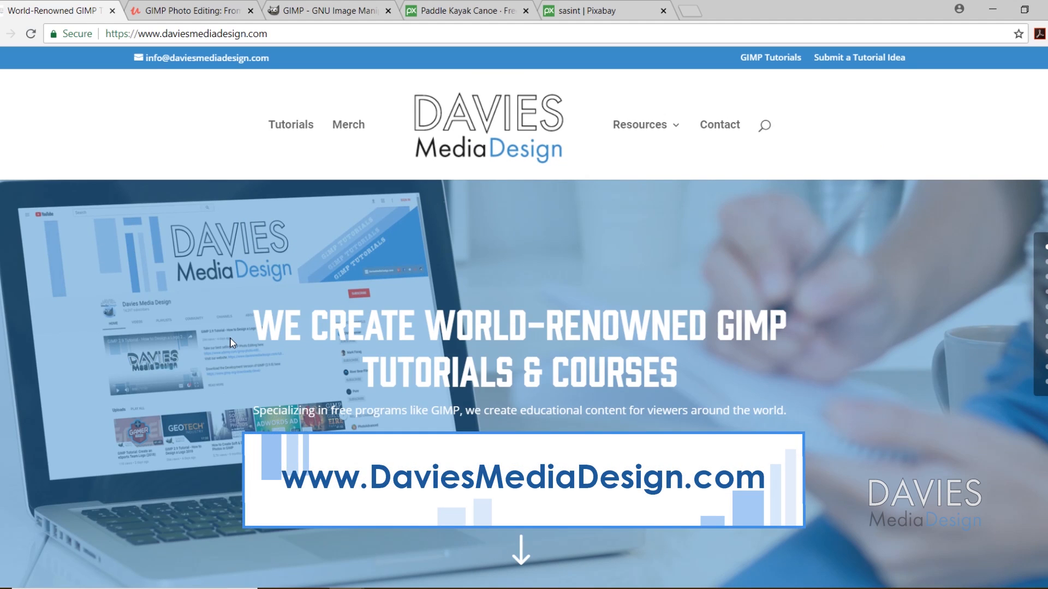
Look through the Davies Media Design home page from the hero banner down to the photo editing course promotion
scroll(230, 342, down, 15)
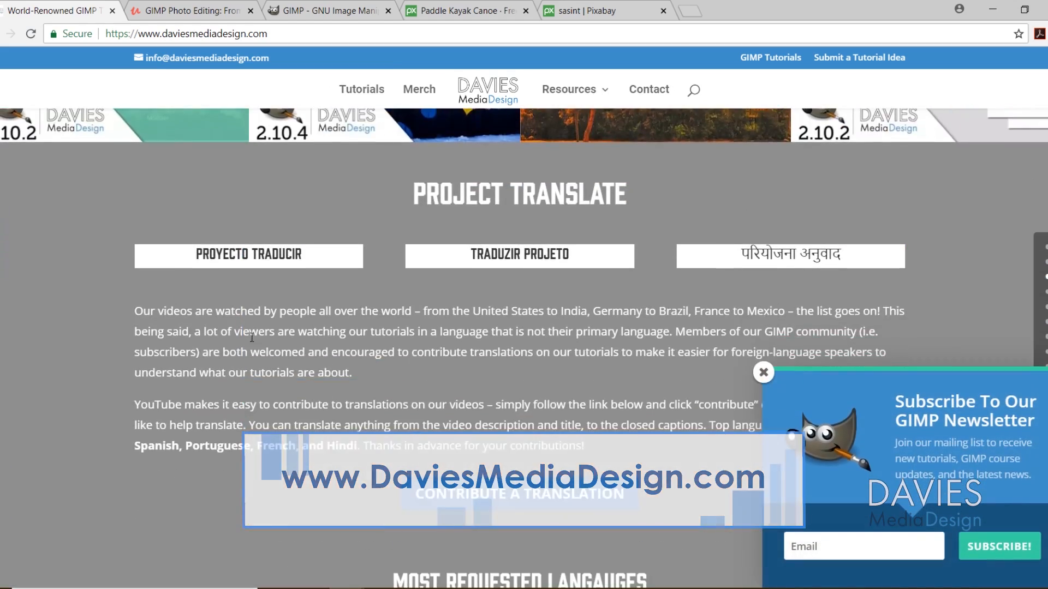
scroll(252, 337, down, 18)
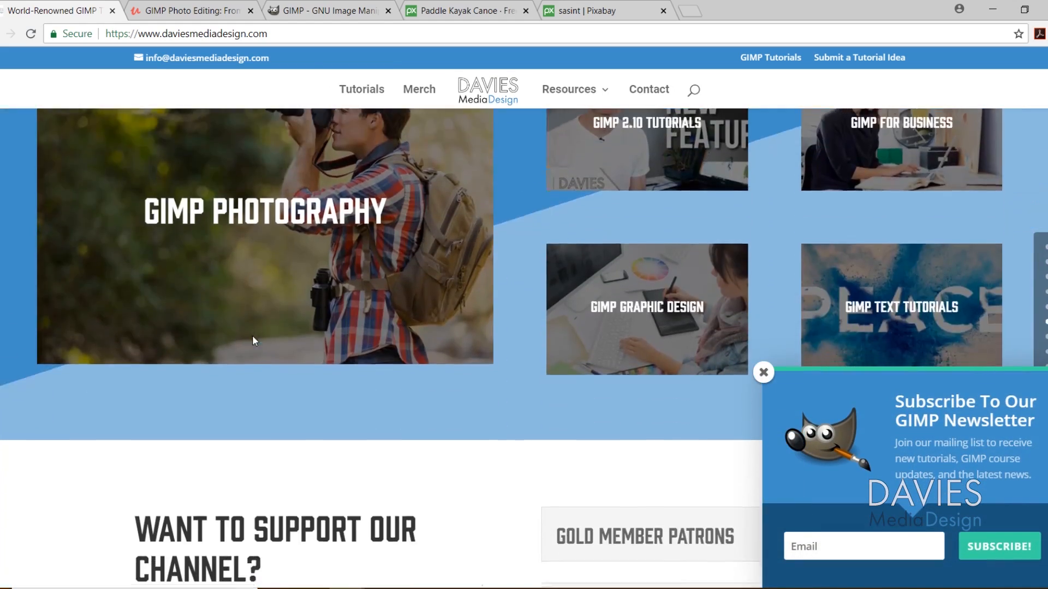
scroll(252, 337, down, 15)
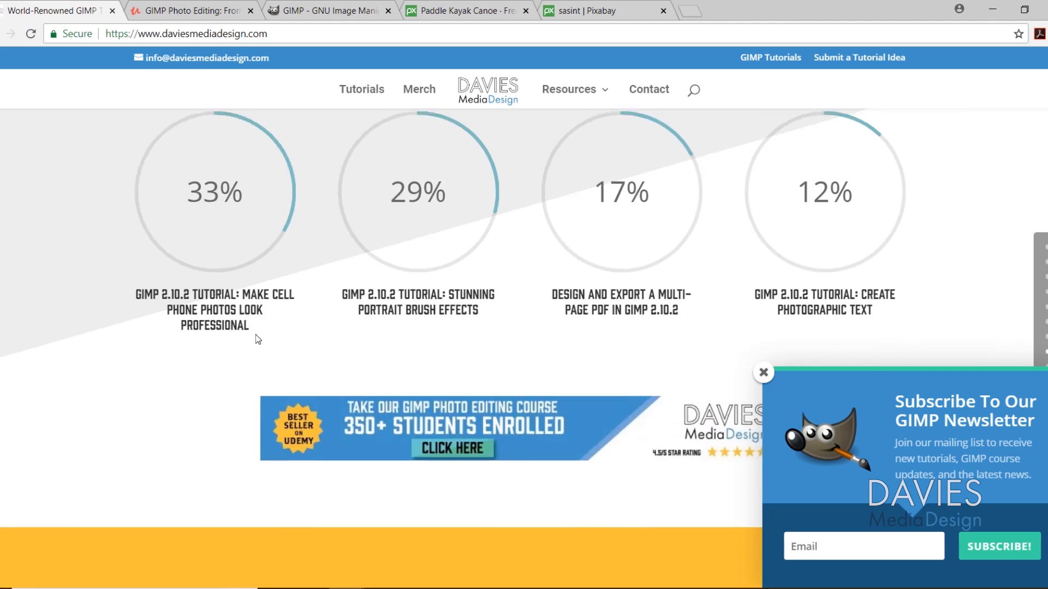
scroll(256, 335, down, 8)
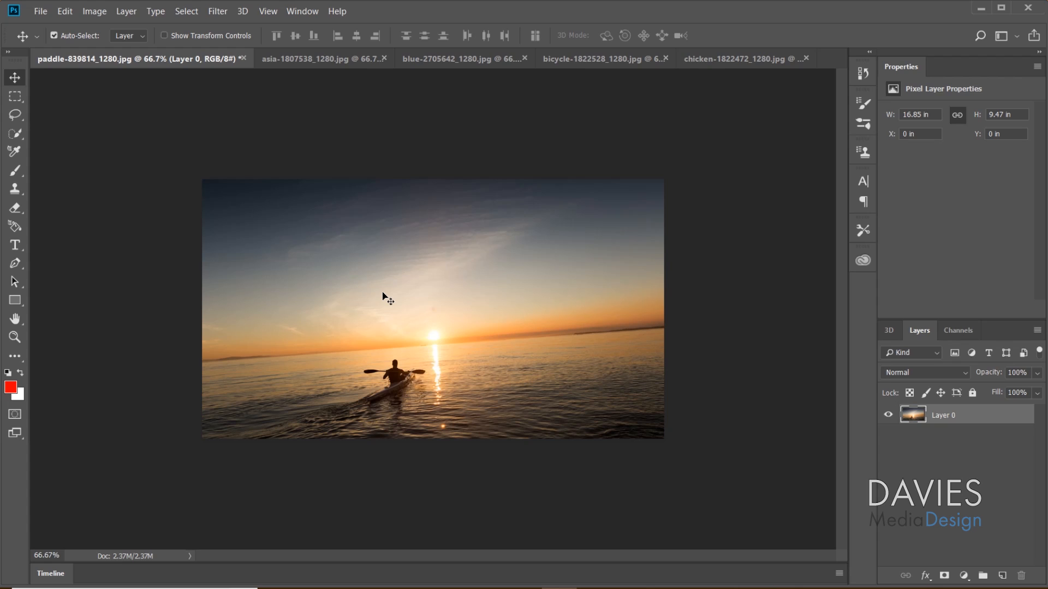
In Photoshop, rotate the canvas view of the kayak photo to 25° and bring it back to 10° with the Rotate View tool
key(r)
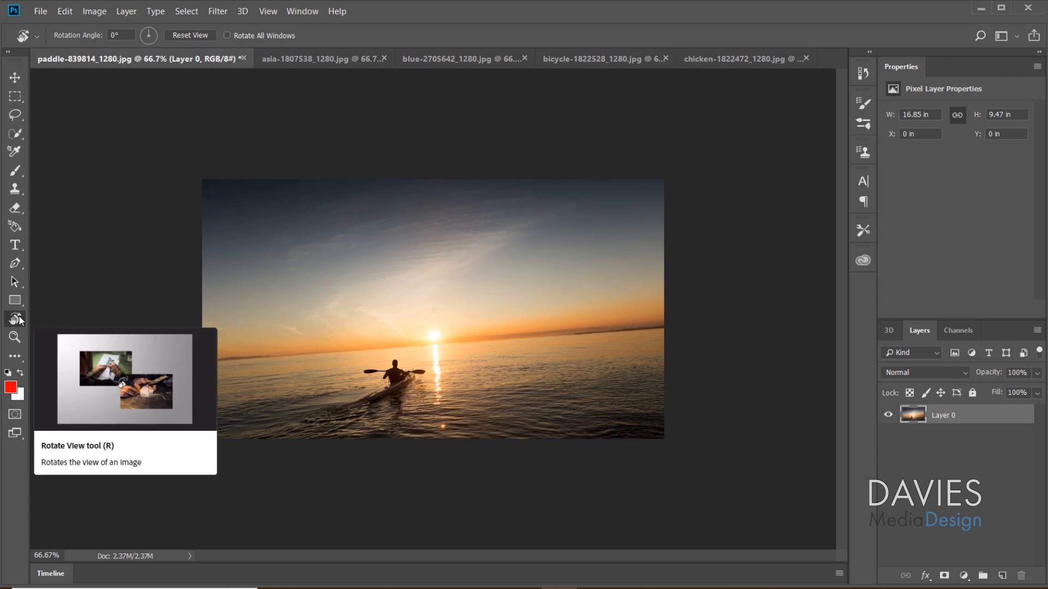
click(242, 303)
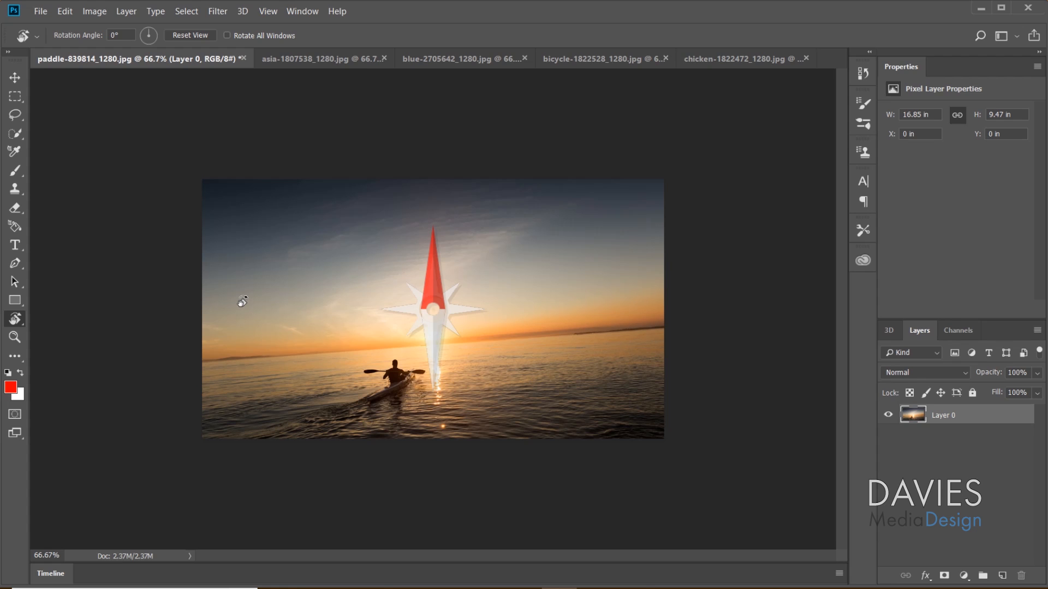
drag(242, 302, 271, 226)
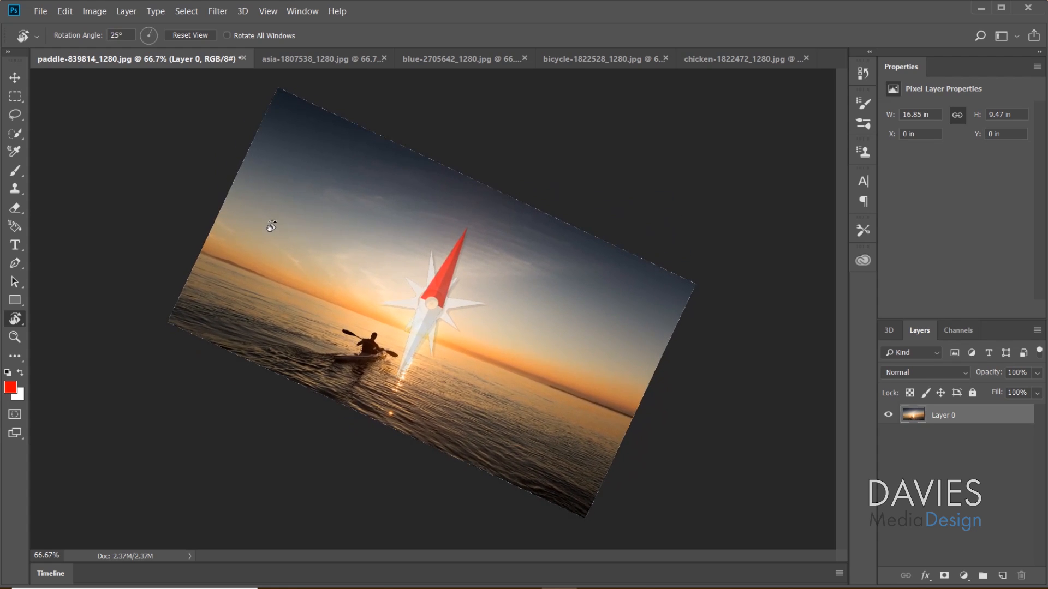
drag(272, 226, 271, 226)
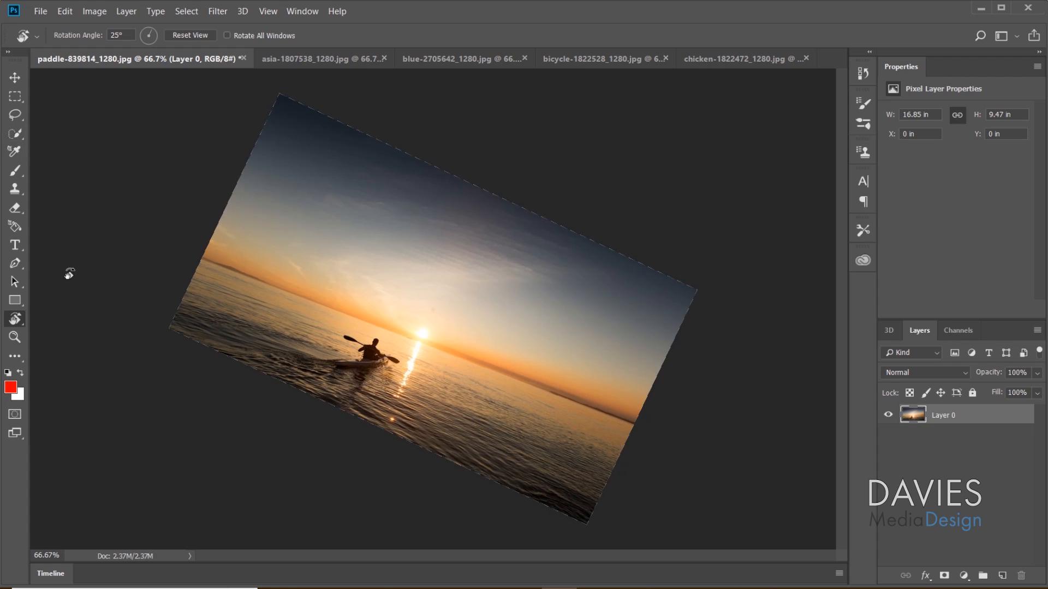
drag(273, 211, 249, 251)
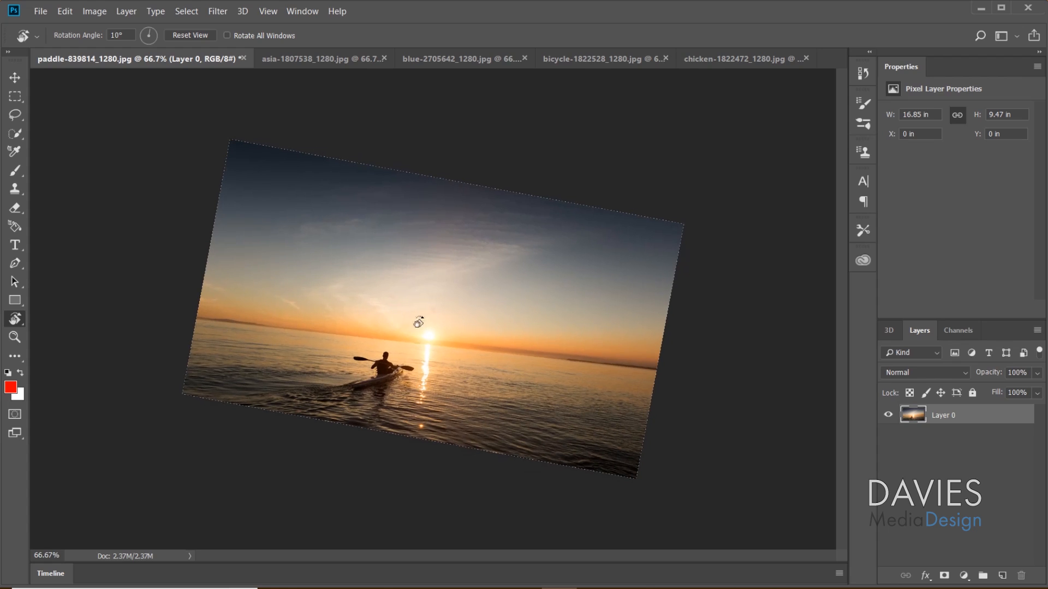
Paint a red band along the kayak photo's horizon with the 100 px brush, returning the view rotation to 0° between strokes
click(15, 170)
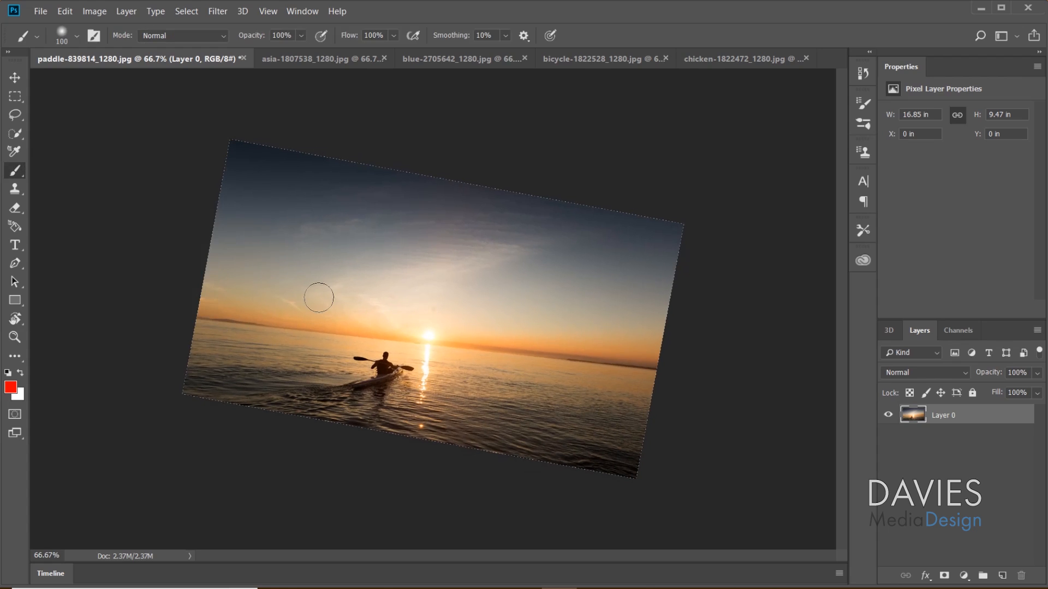
mouse_move(226, 312)
mouse_down()
mouse_move(329, 306)
mouse_move(387, 321)
mouse_move(348, 310)
mouse_move(418, 307)
mouse_move(589, 342)
mouse_move(528, 349)
mouse_up()
key(r)
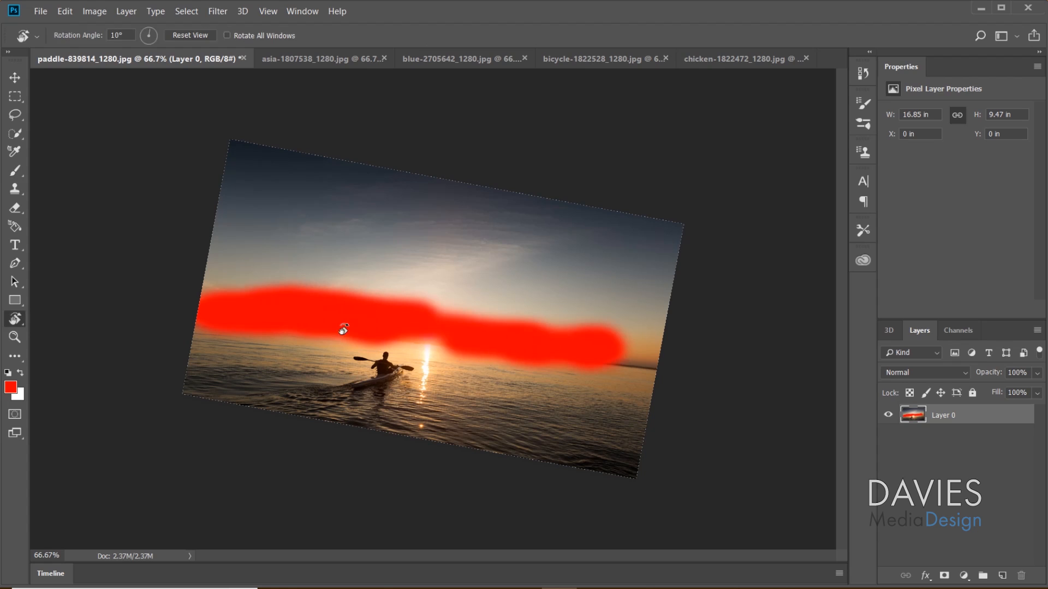
drag(235, 287, 219, 300)
key(b)
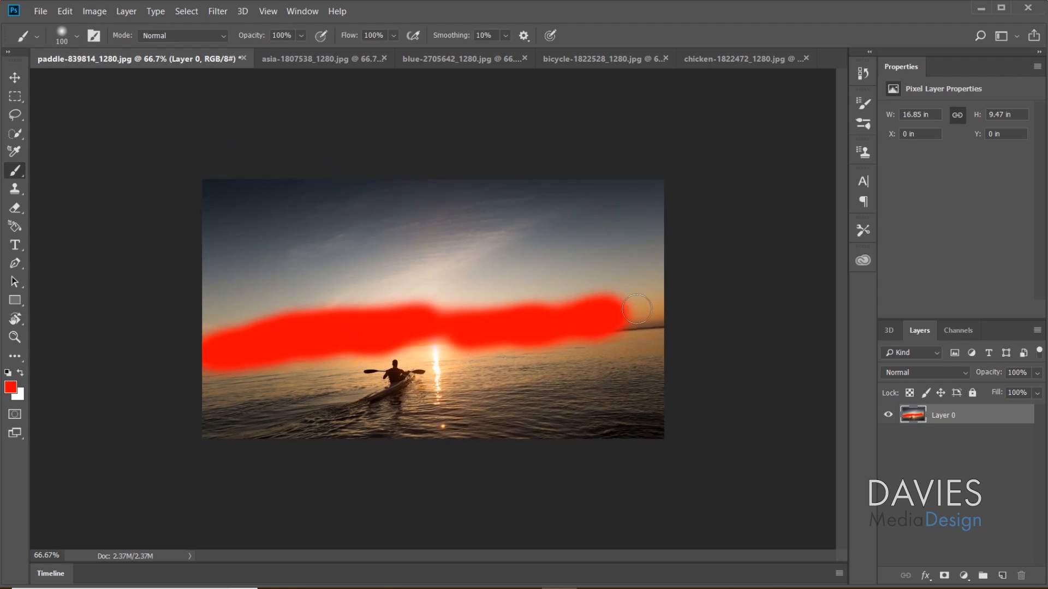
mouse_move(643, 307)
mouse_down()
mouse_move(615, 326)
mouse_move(591, 322)
mouse_move(624, 319)
mouse_move(389, 313)
mouse_move(251, 343)
mouse_move(198, 339)
mouse_move(303, 344)
mouse_up()
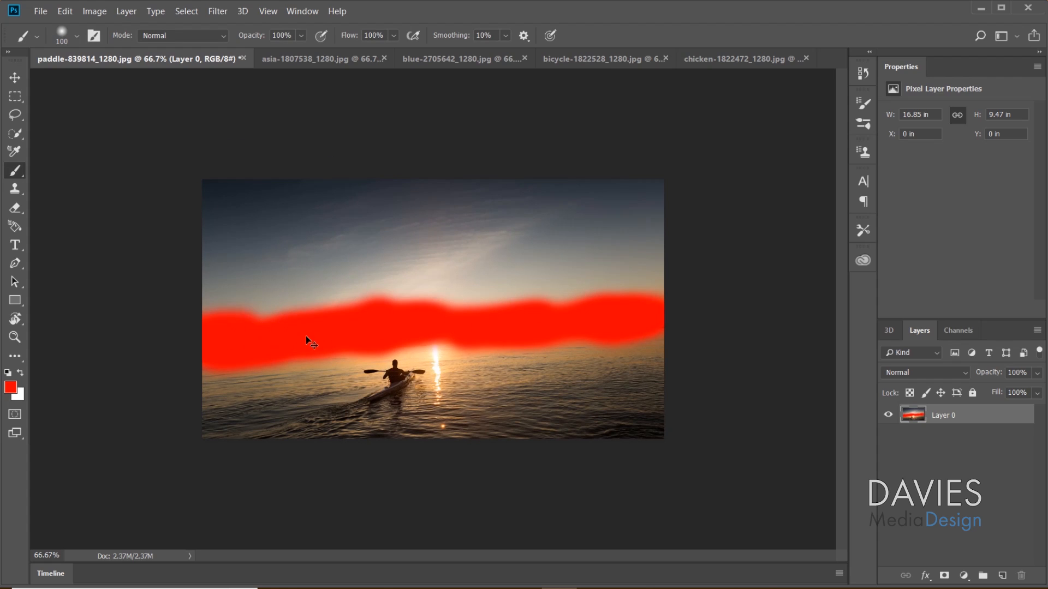
Undo the red brush strokes on the kayak photo
key(ctrl+z)
key(ctrl+z)
key(ctrl+z)
key(ctrl+z)
key(ctrl+z)
Rotate the canvas view to 20° and reset it to upright
key(r)
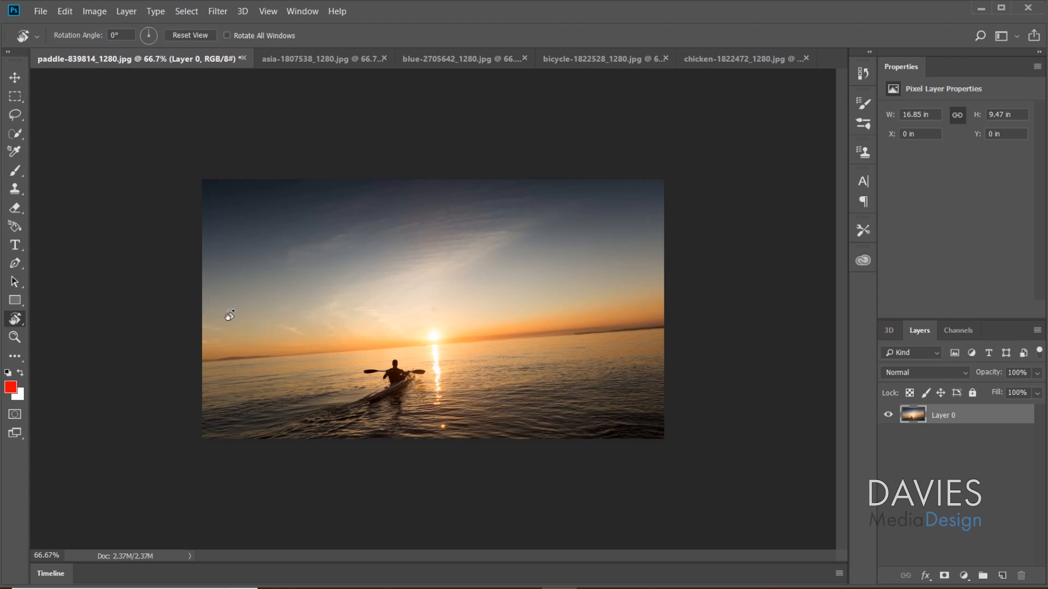
drag(222, 321, 242, 249)
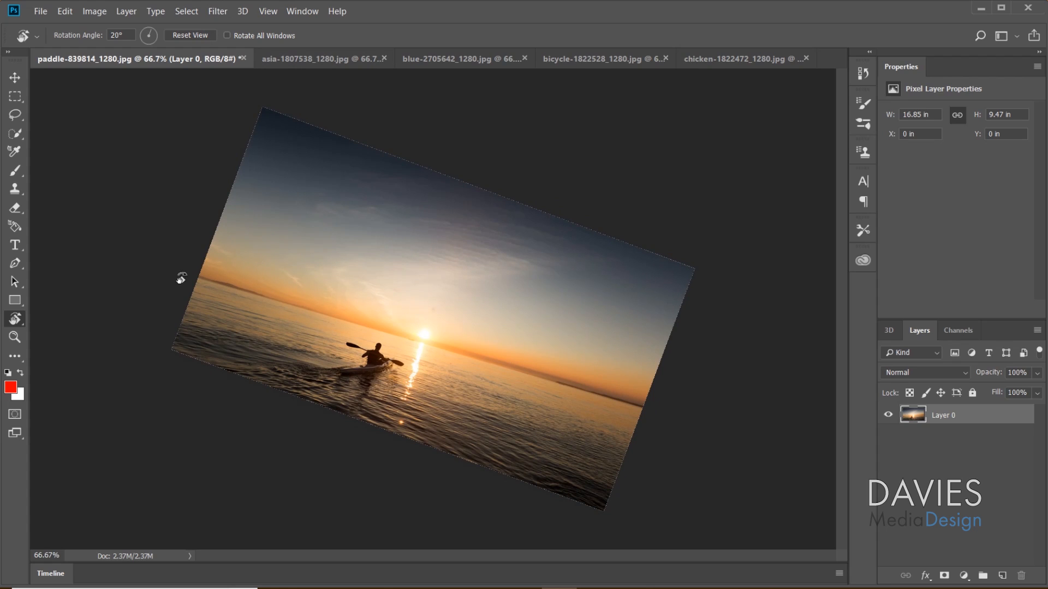
click(188, 35)
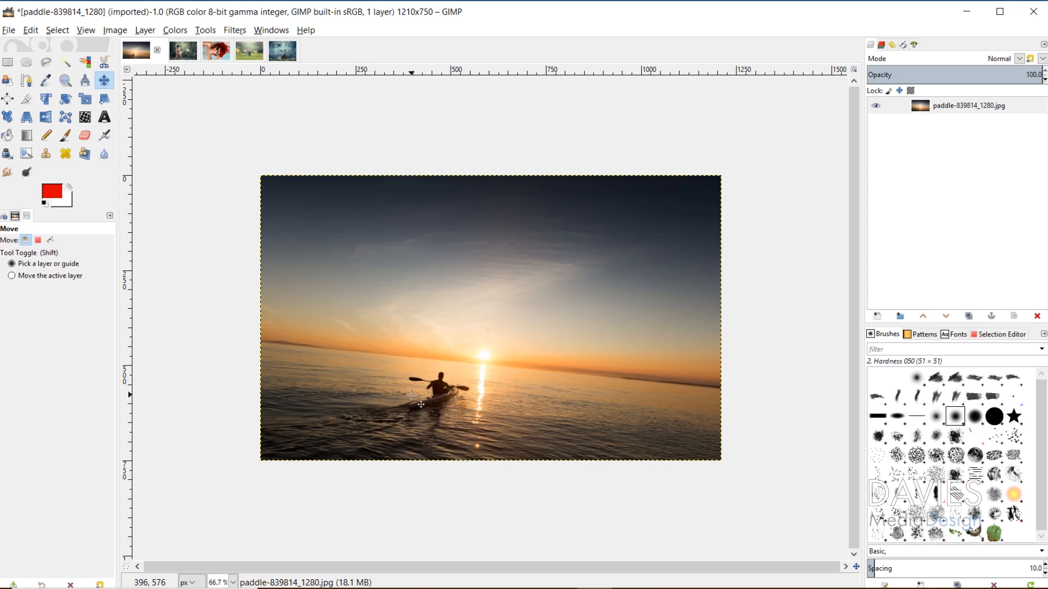
In GIMP, rotate the kayak photo's canvas view freehand to about 23° and reset the view's flip and rotation
key(shift)
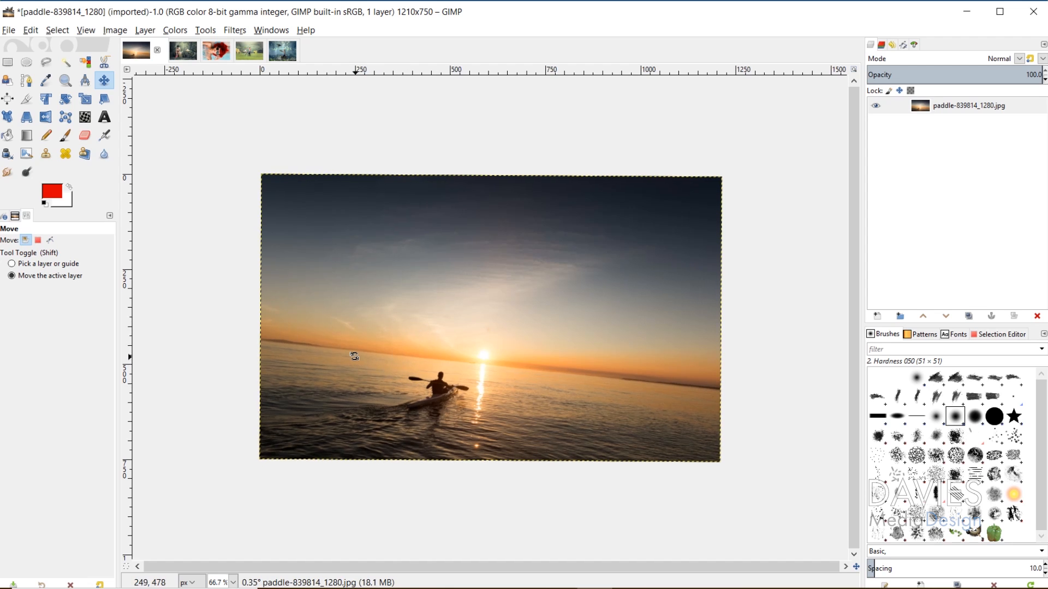
drag(353, 356, 312, 296)
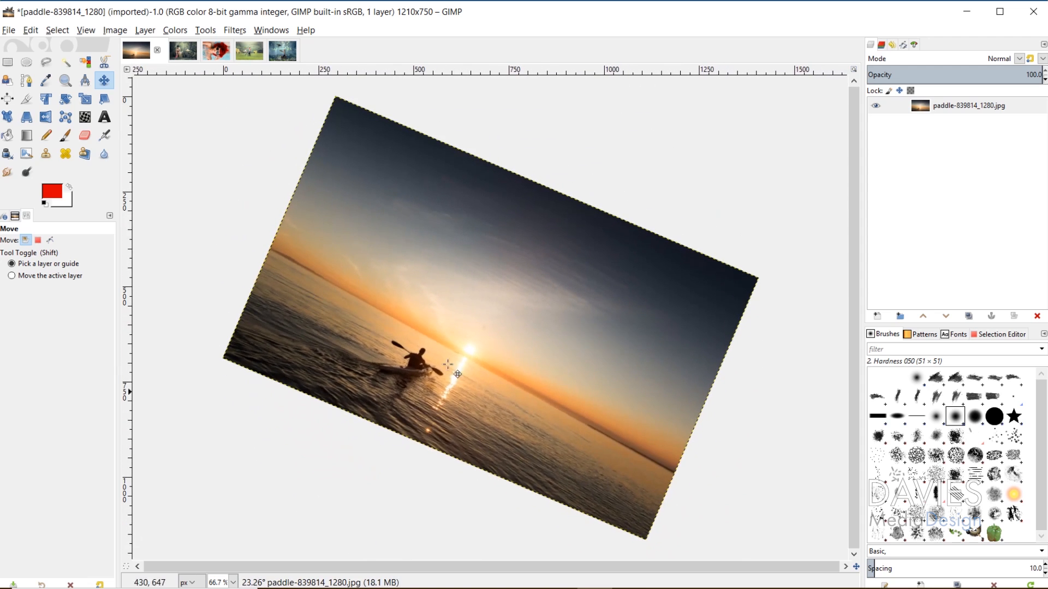
click(93, 32)
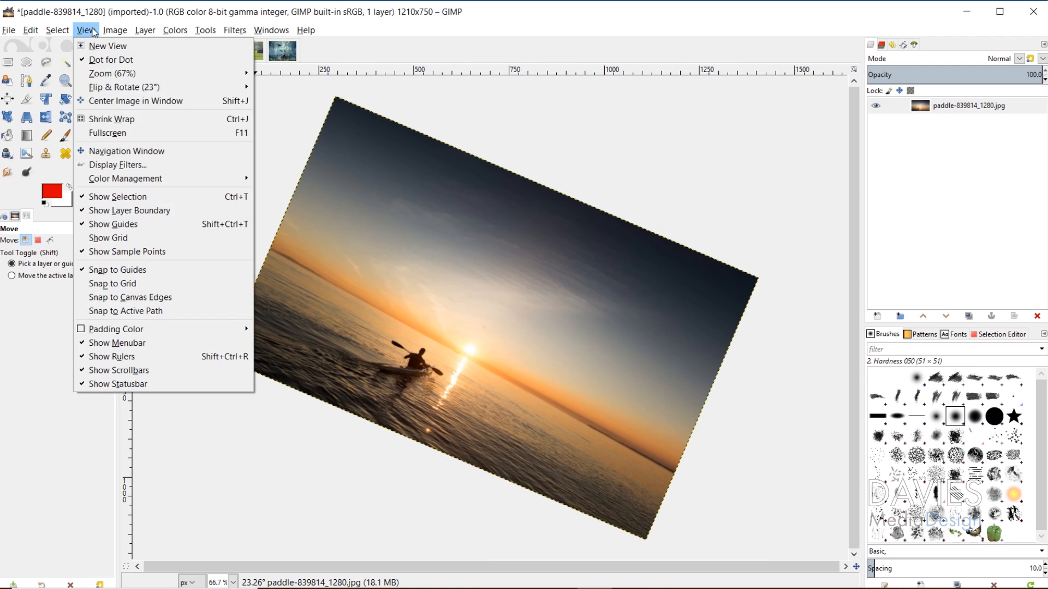
mouse_move(119, 91)
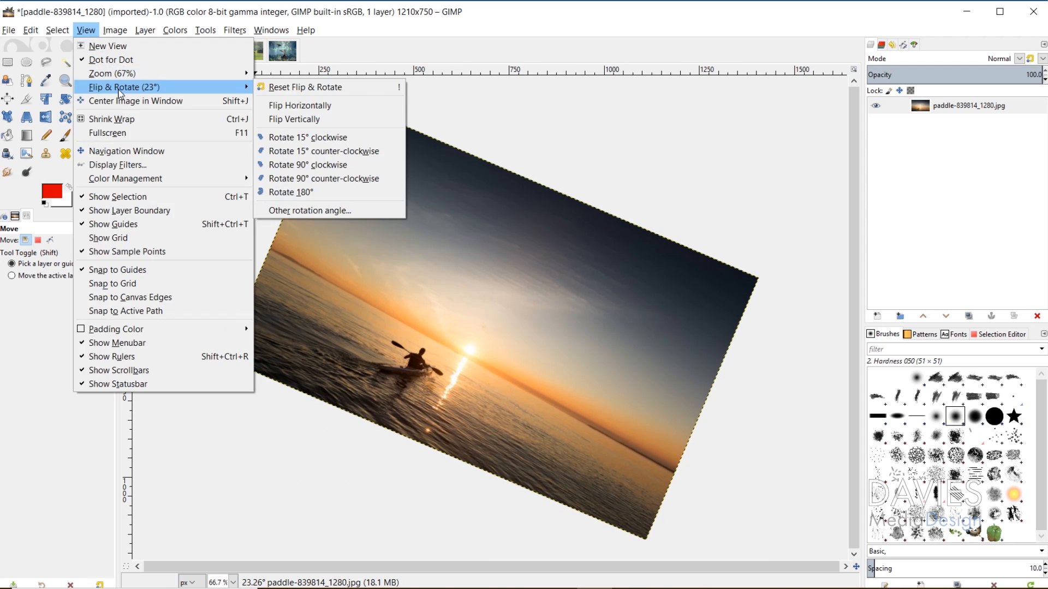
click(296, 89)
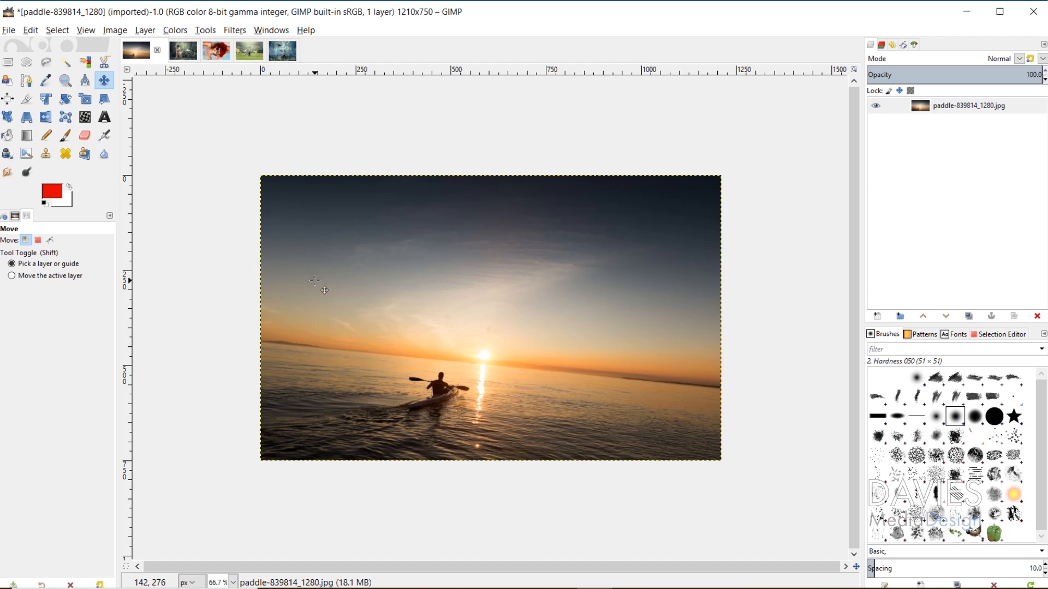
Rotate the canvas view to exactly 15° by snapping to fixed increments, and reset the view rotation
key(shift)
drag(316, 298, 382, 280)
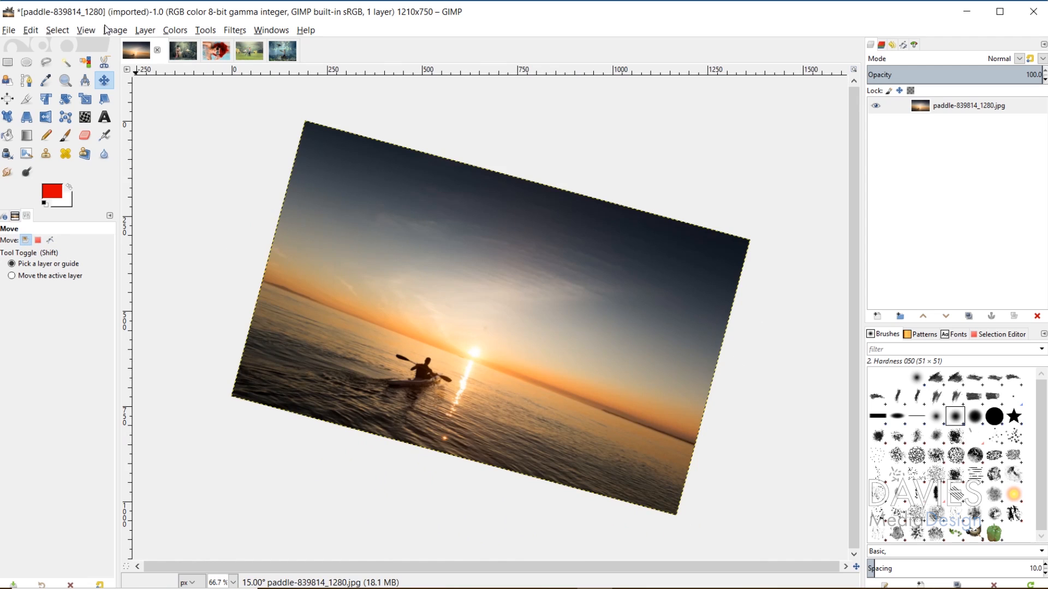
click(85, 30)
mouse_move(109, 73)
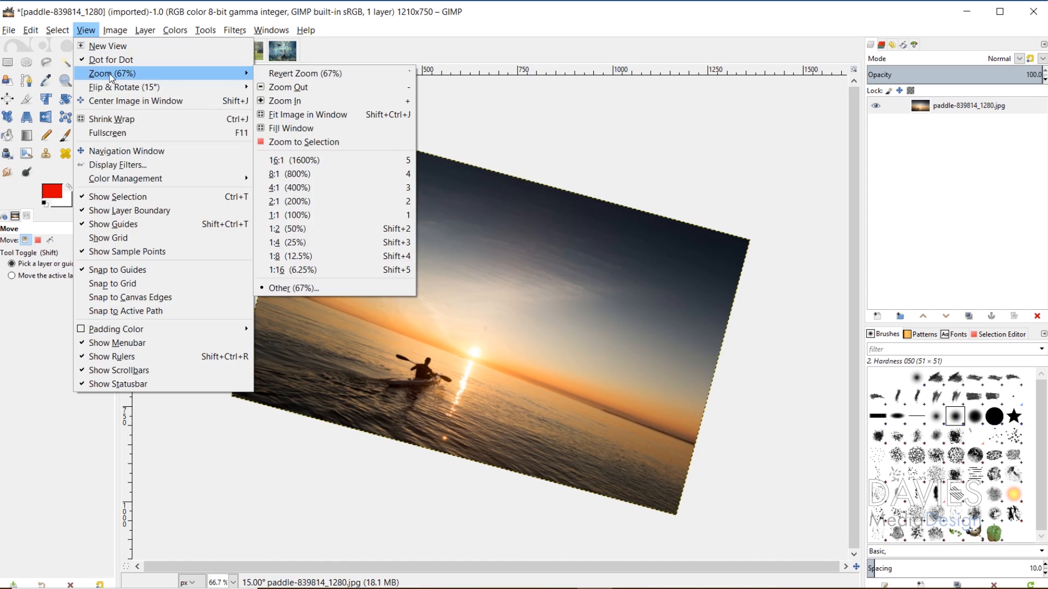
click(306, 95)
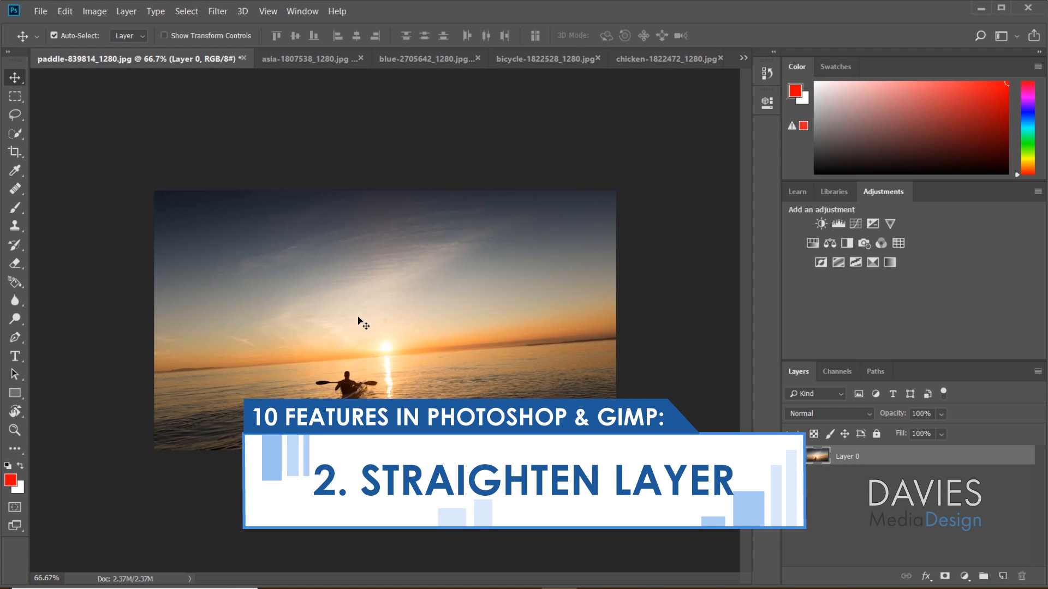
In Photoshop, draw a Ruler line along the kayak photo's tilted horizon and straighten the layer to it
click(18, 172)
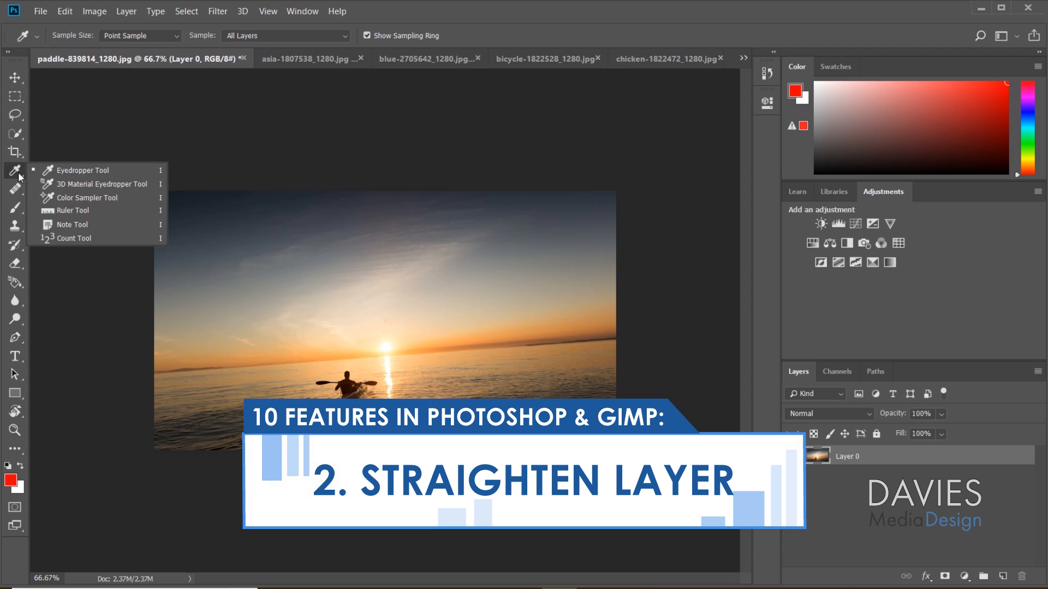
click(84, 212)
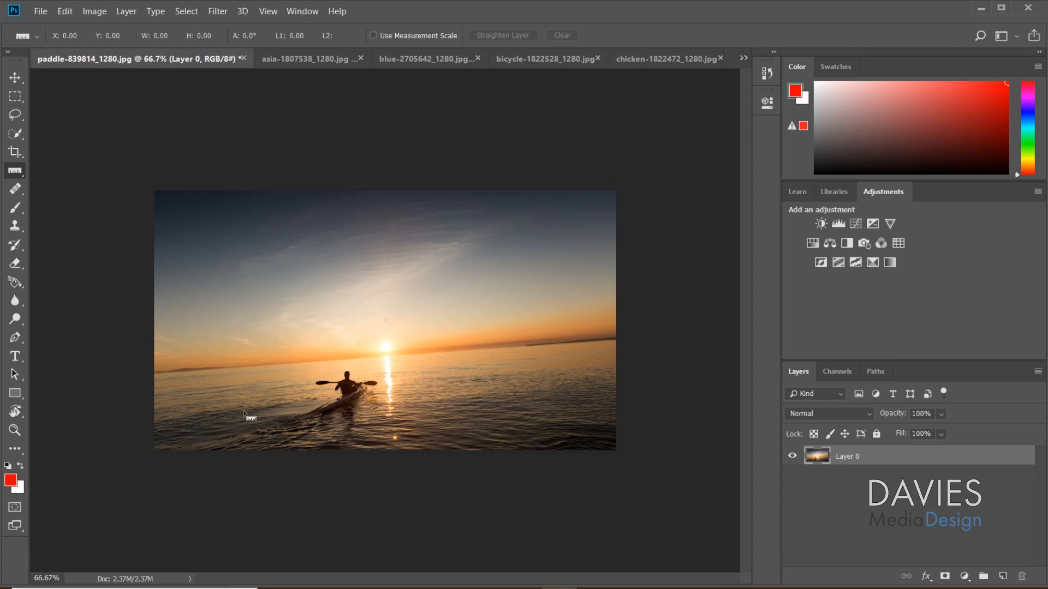
drag(208, 371, 599, 342)
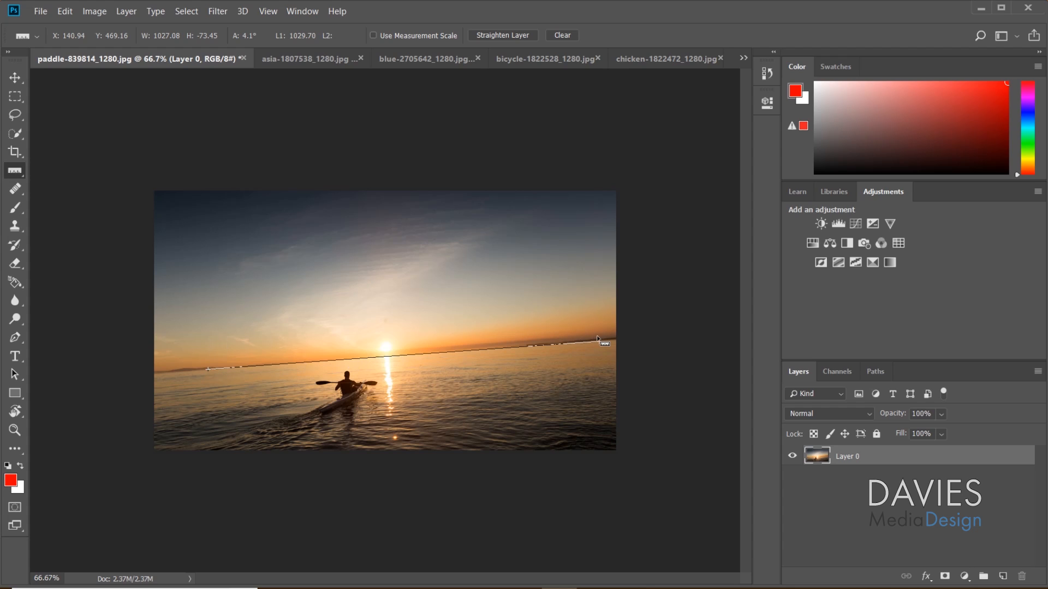
click(510, 35)
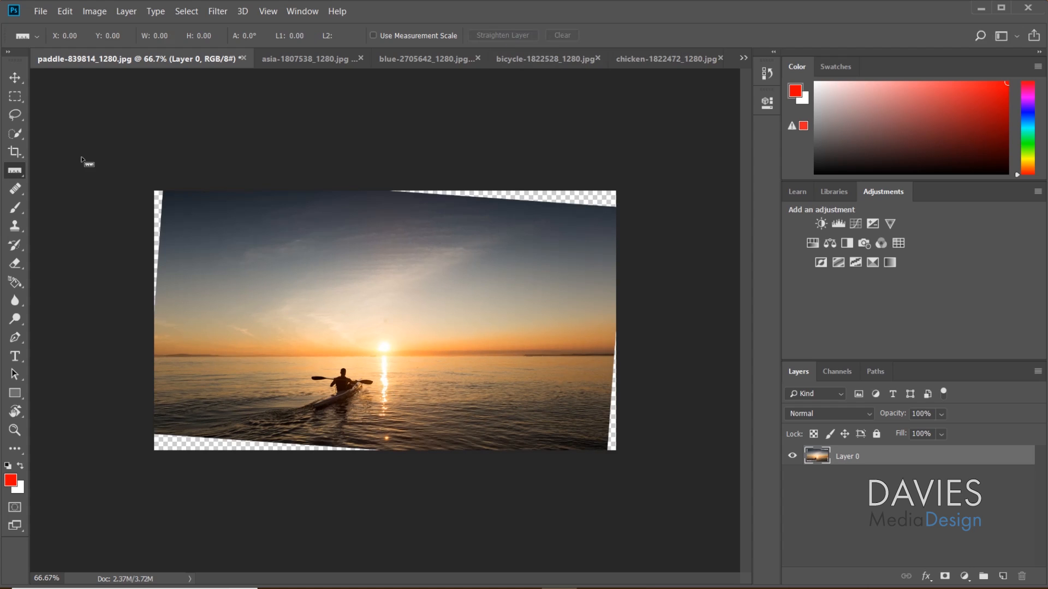
Crop the straightened kayak photo at a 16:9 ratio, pulling all four corners inward to trim off the transparent edges
click(15, 152)
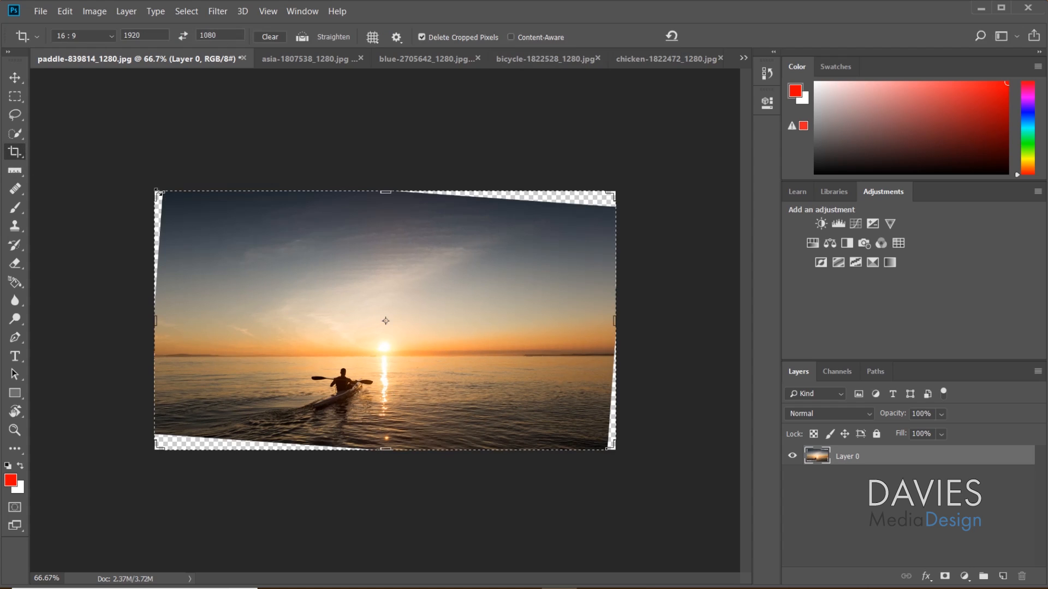
drag(157, 194, 164, 198)
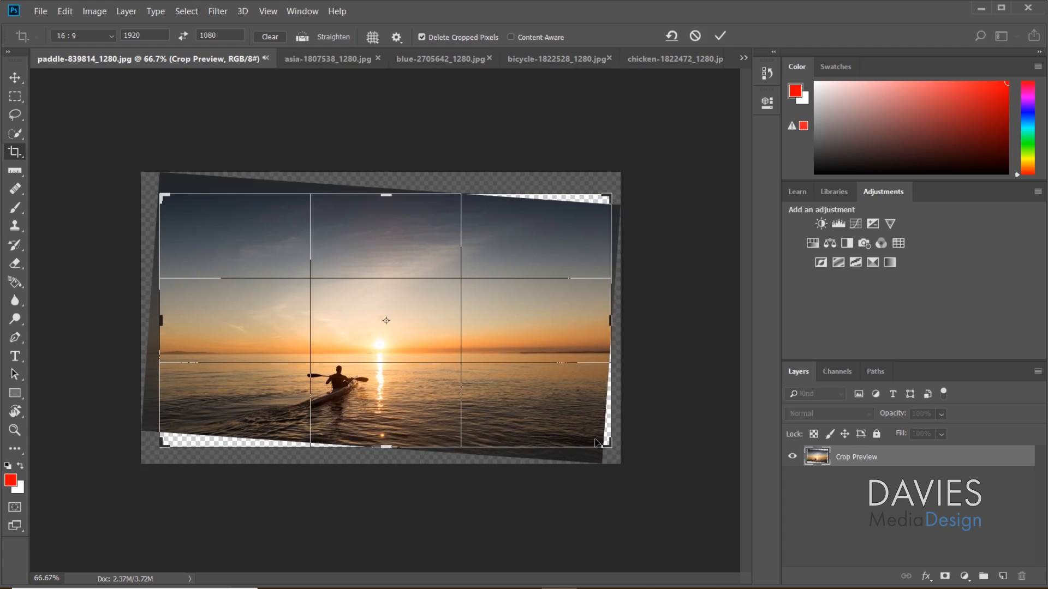
drag(608, 444, 606, 431)
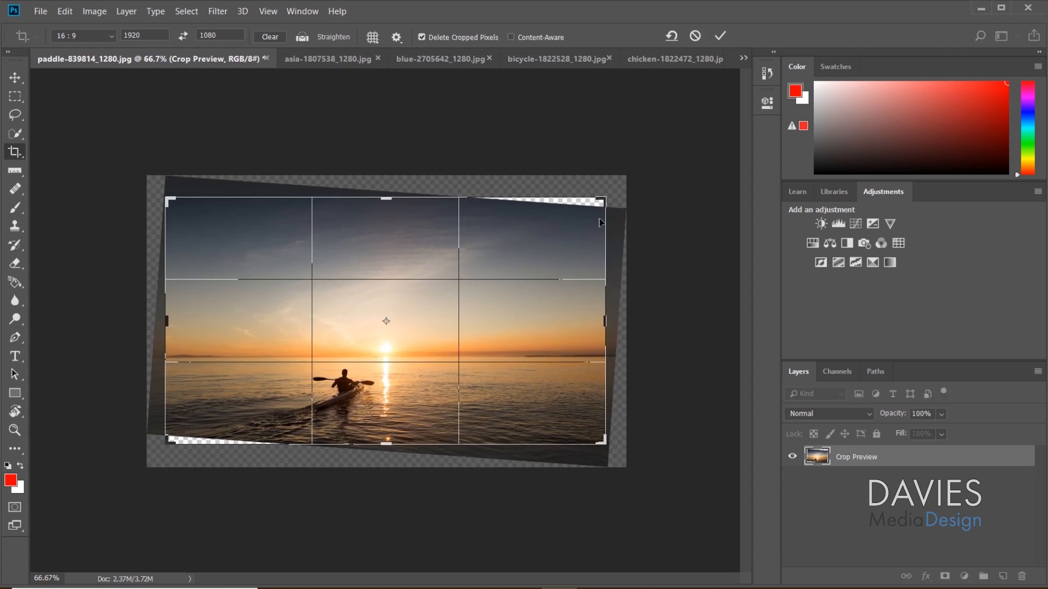
drag(604, 199, 596, 205)
drag(174, 438, 183, 433)
mouse_move(358, 331)
mouse_down()
mouse_move(330, 343)
mouse_move(359, 329)
mouse_up()
key(Return)
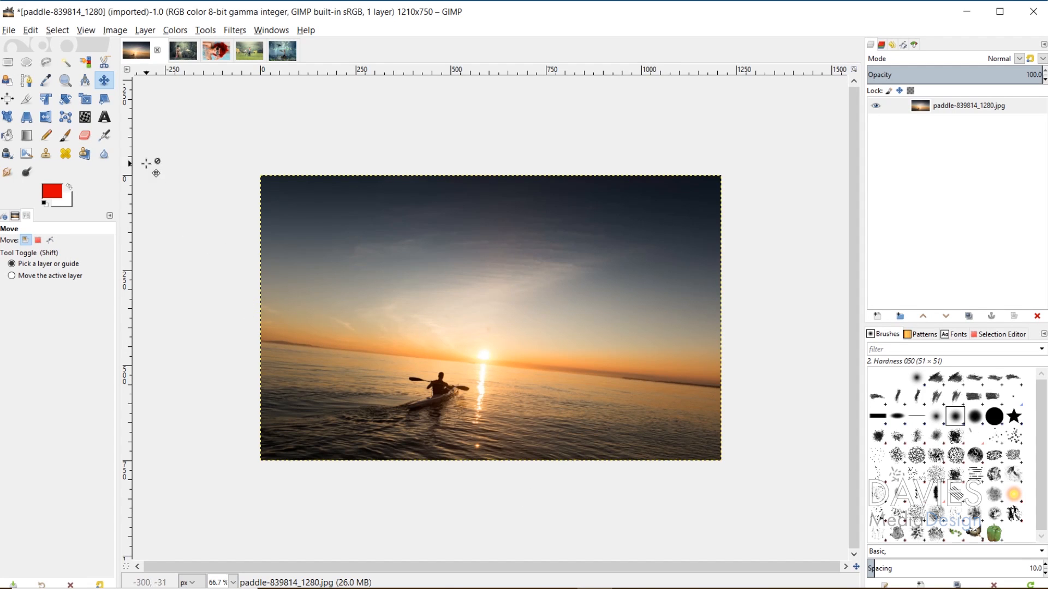
In GIMP, draw a Measure line along the kayak photo's horizon and straighten the layer to it with Adjust clipping
click(86, 81)
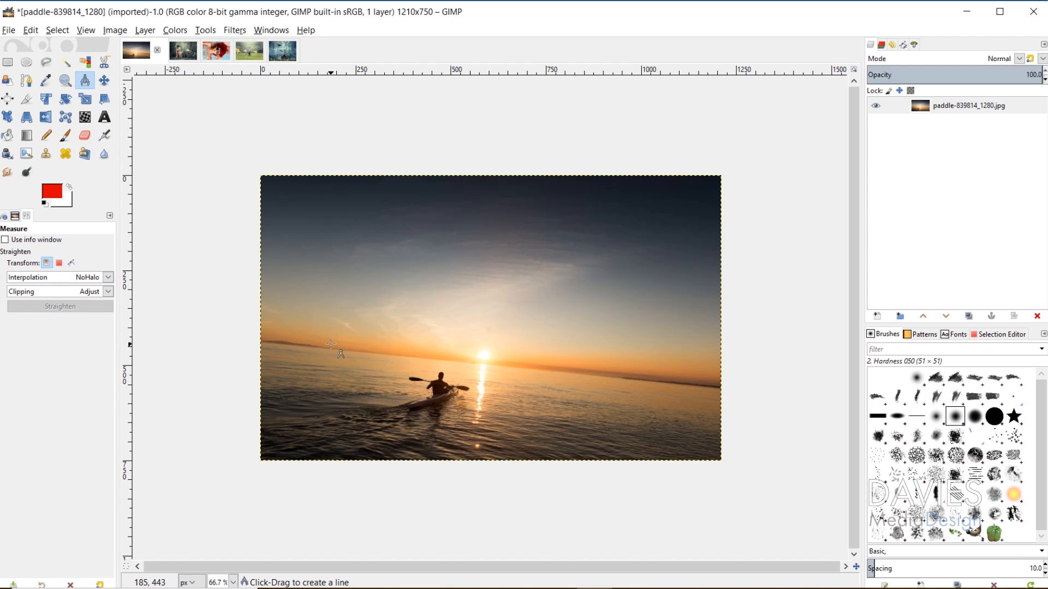
drag(328, 348, 673, 382)
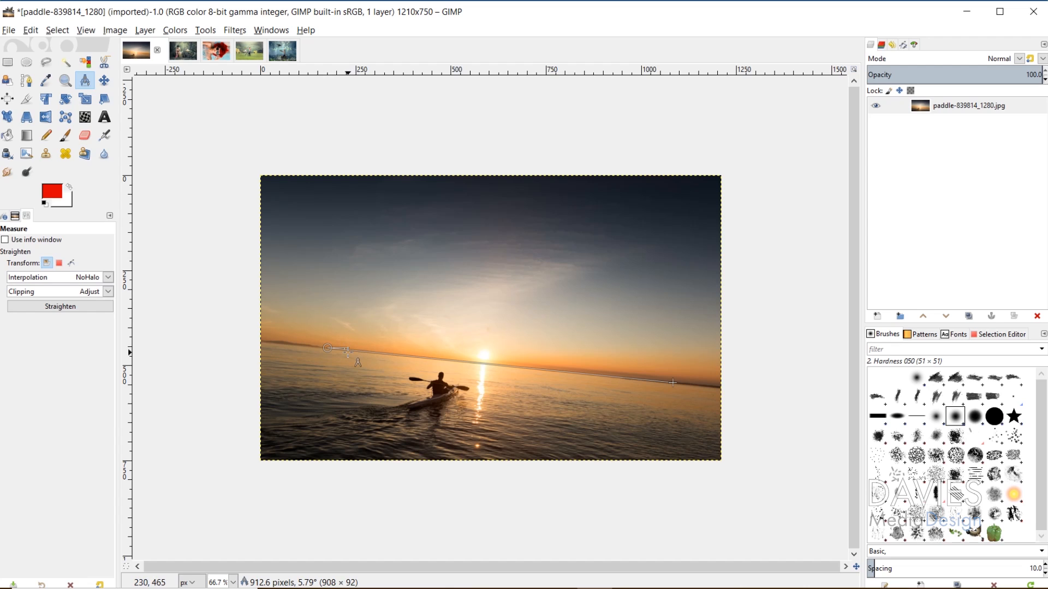
click(71, 310)
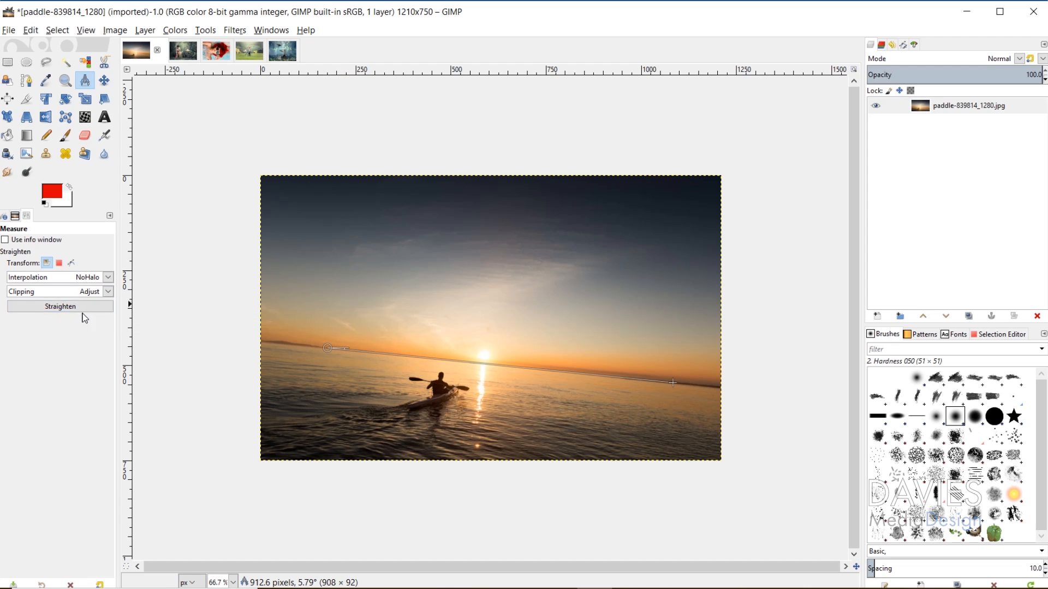
Apply the straightening to the kayak photo, and crop it at a fixed 1920:1080 aspect ratio to 1129 × 635 px, trimming the transparent edges
click(49, 307)
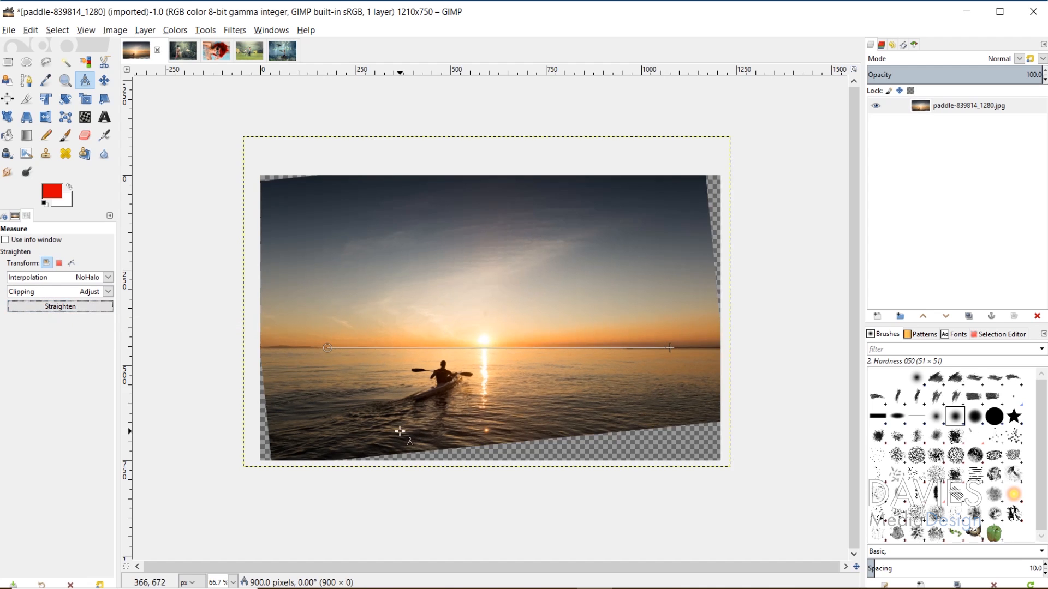
click(26, 99)
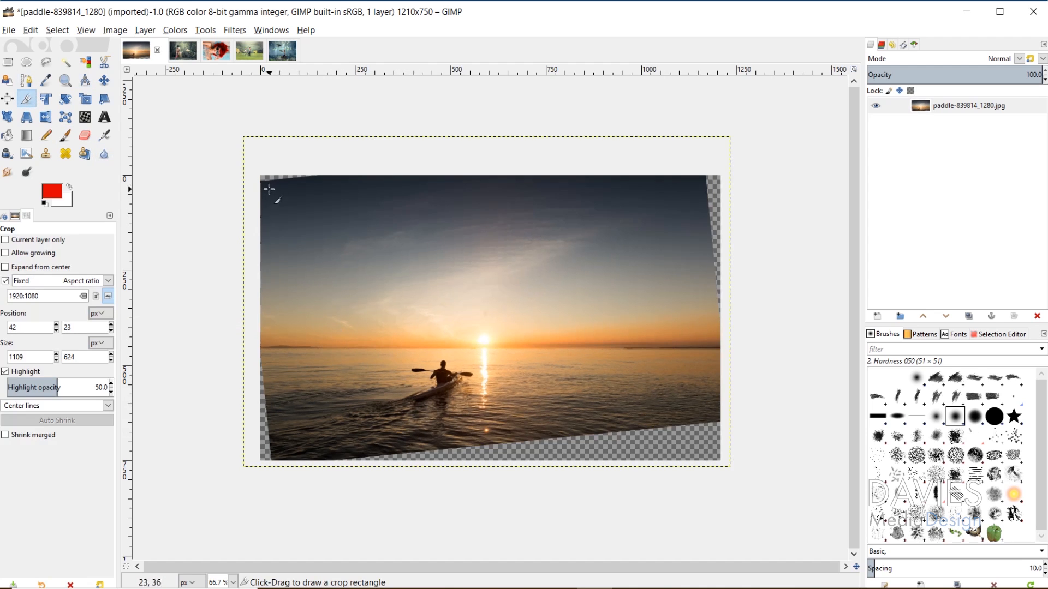
drag(268, 187, 689, 381)
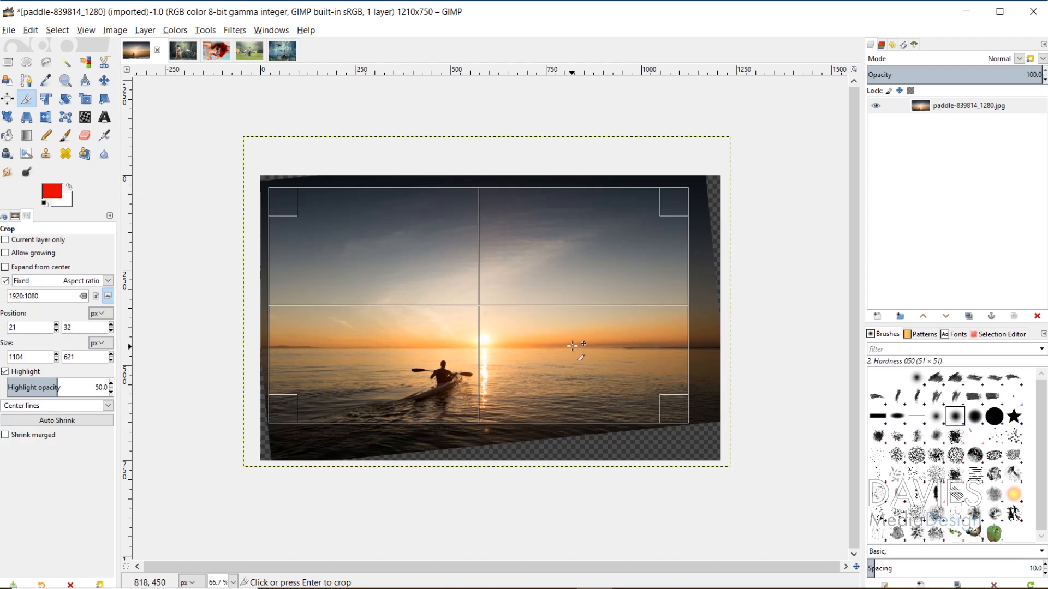
drag(316, 327, 286, 318)
click(401, 247)
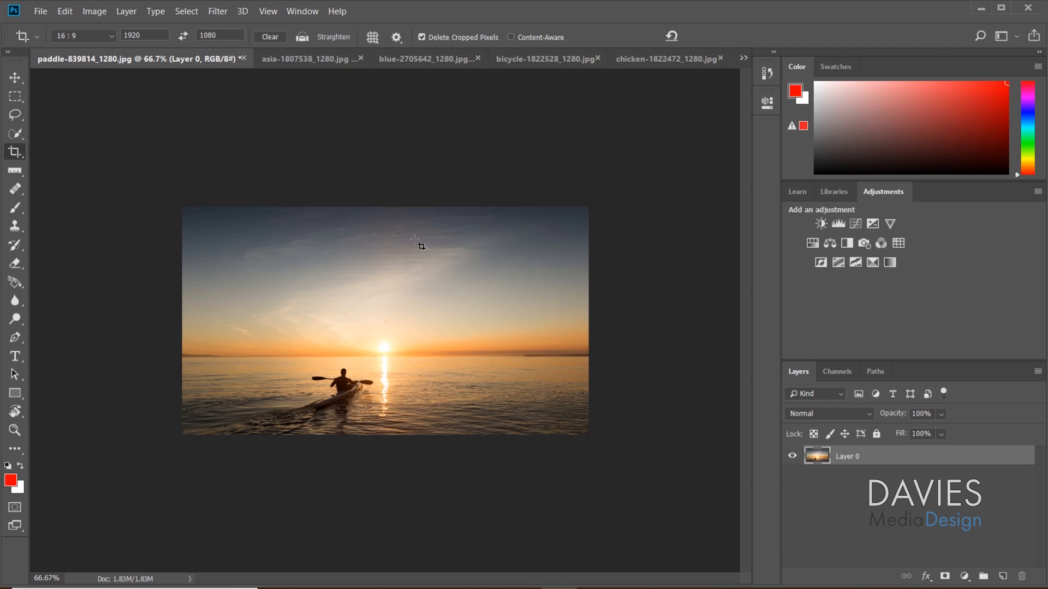
In Photoshop, bring up asia-1807538_1280.jpg with the Move tool active and unlock its Background layer
click(307, 60)
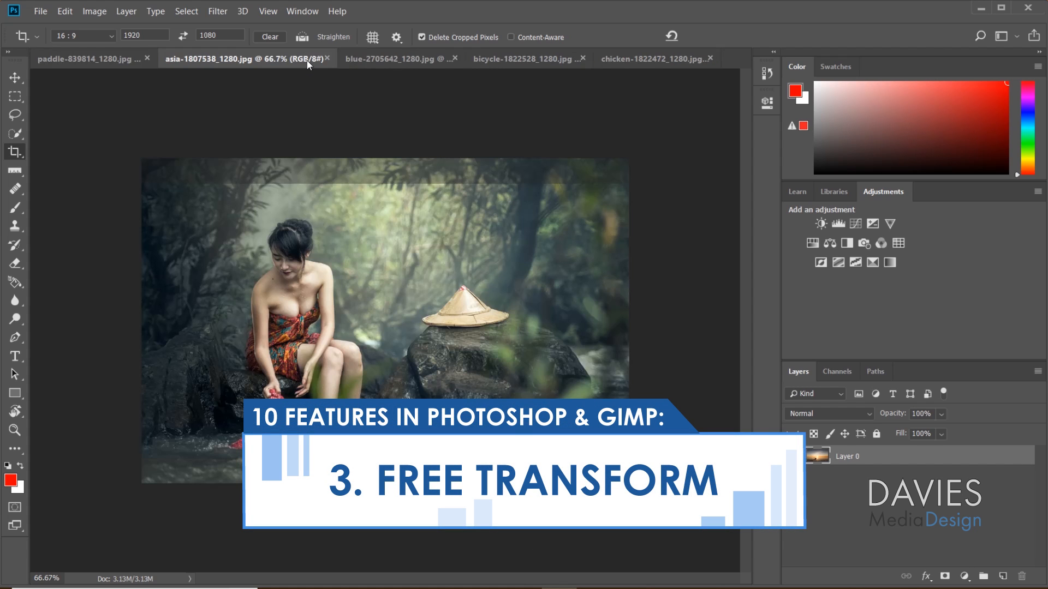
click(15, 77)
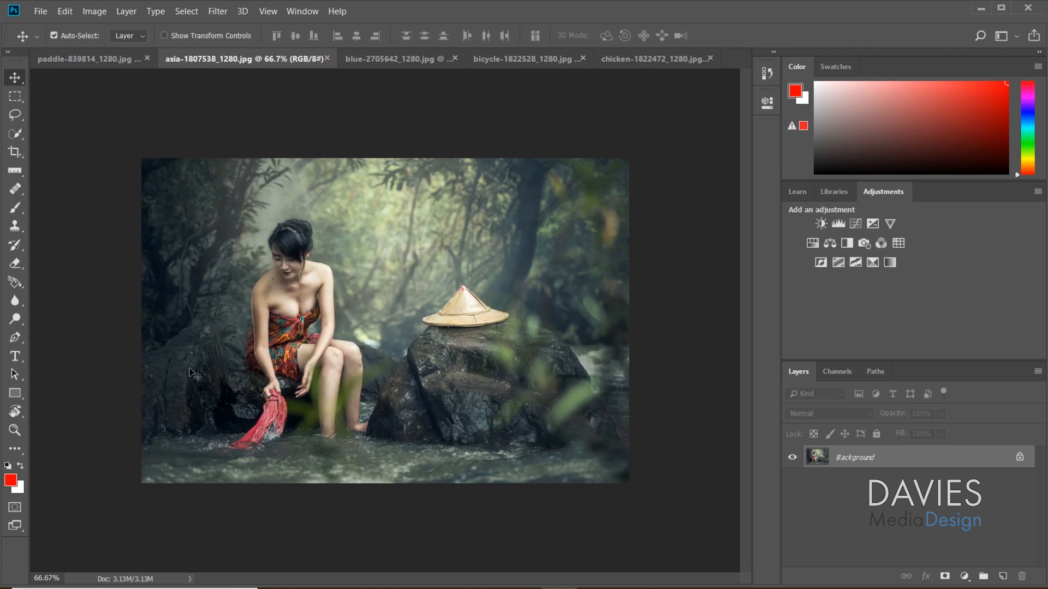
click(1020, 457)
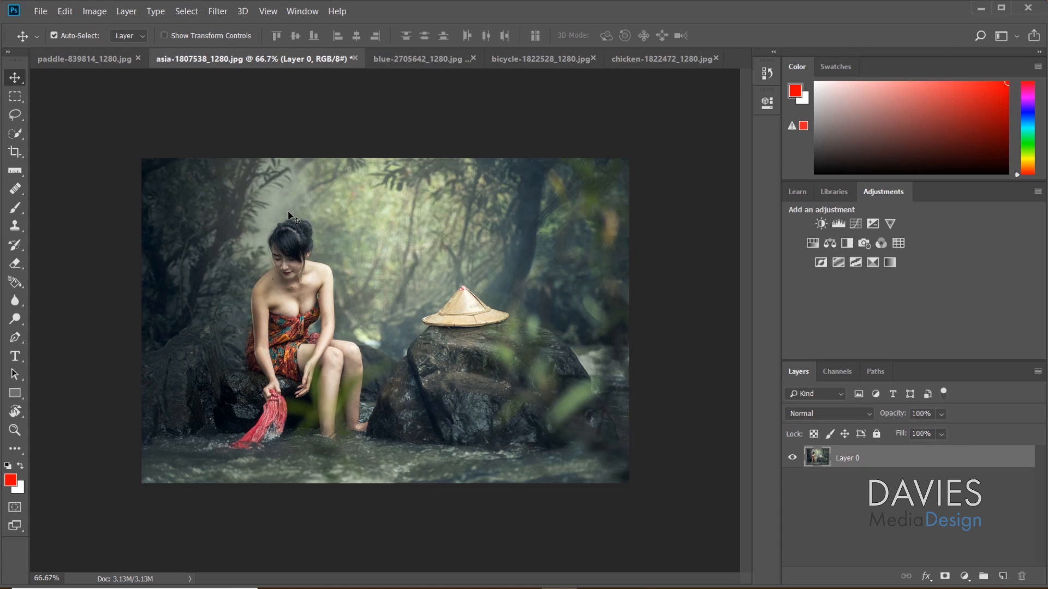
Start a Free Transform on the layer and distort it by pulling its upper-left, lower-right and upper-right corners inward
click(65, 12)
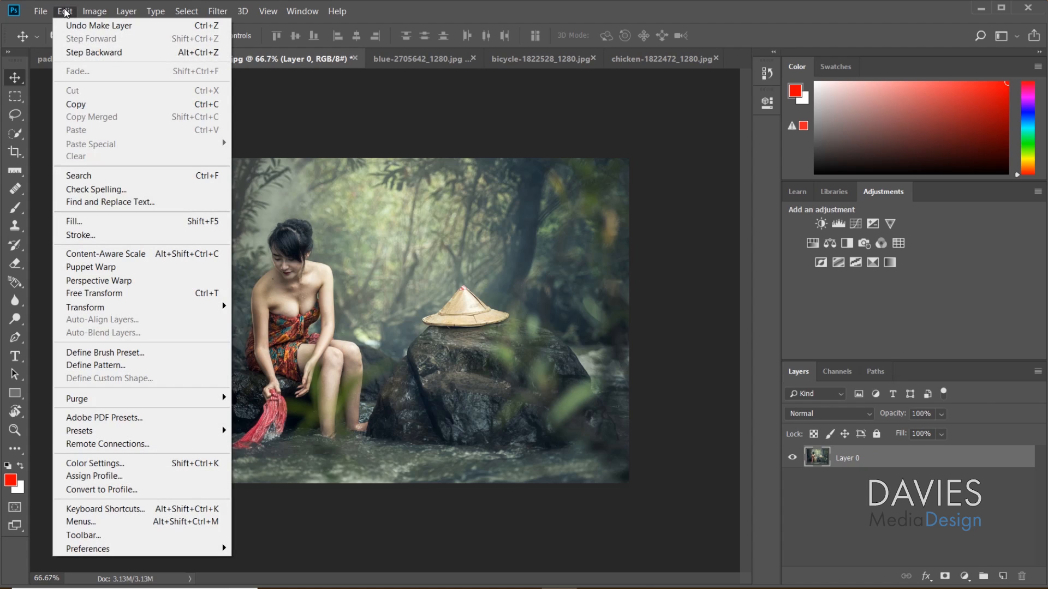
click(81, 294)
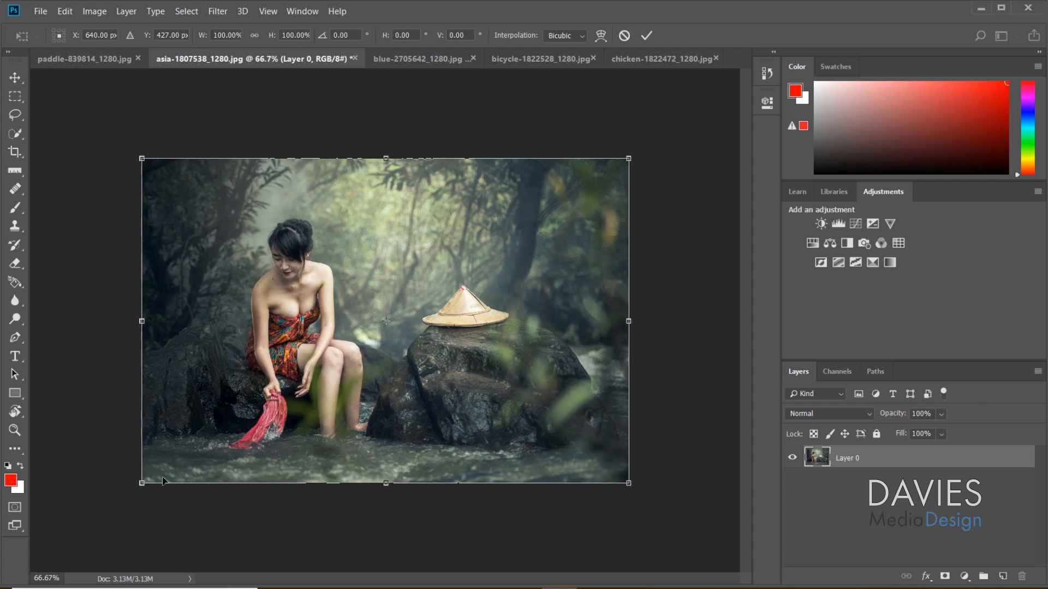
drag(140, 157, 215, 212)
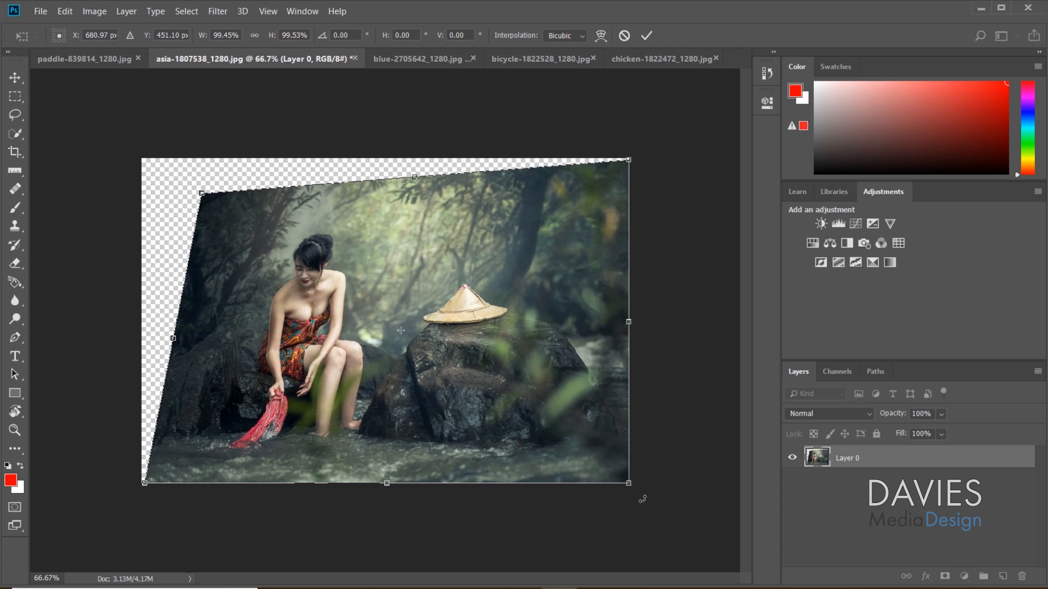
drag(628, 483, 571, 441)
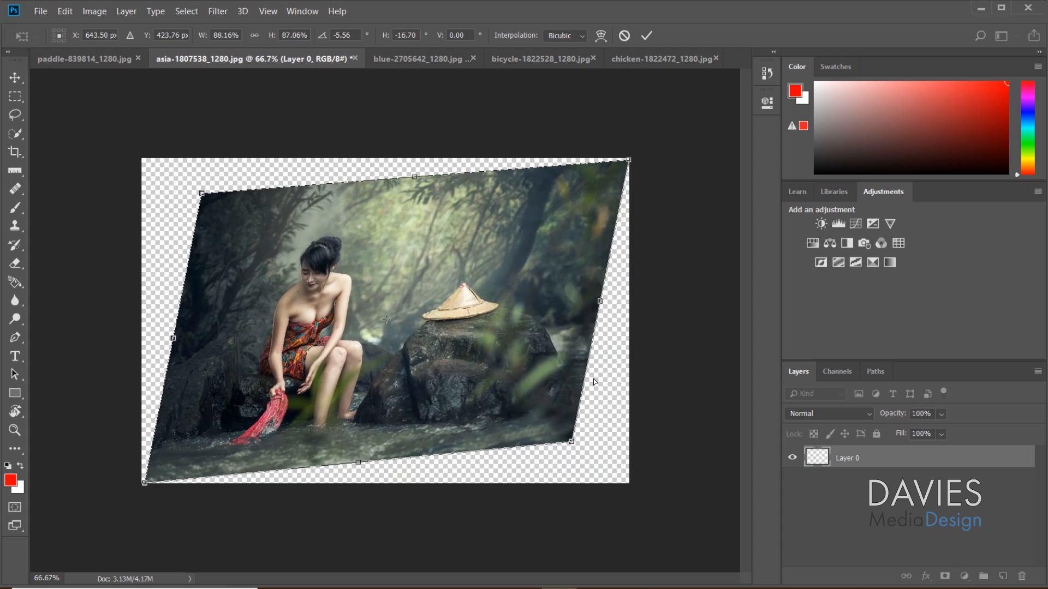
drag(630, 160, 576, 195)
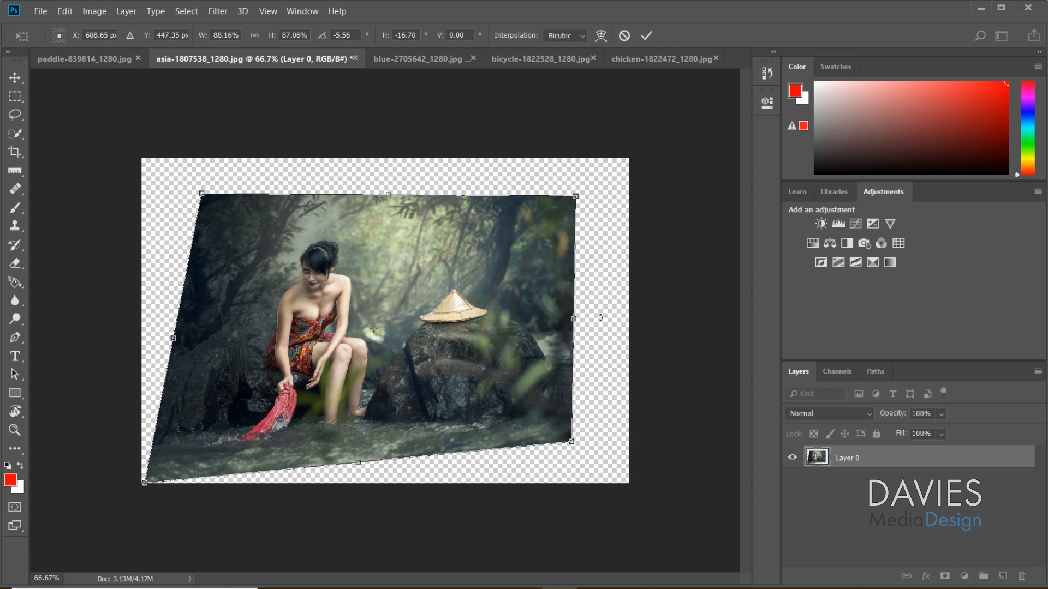
Rotate the layer clockwise to about 1.98°, shift its bottom edge to the right and its right edge inward, and apply the transformation
drag(599, 318, 612, 349)
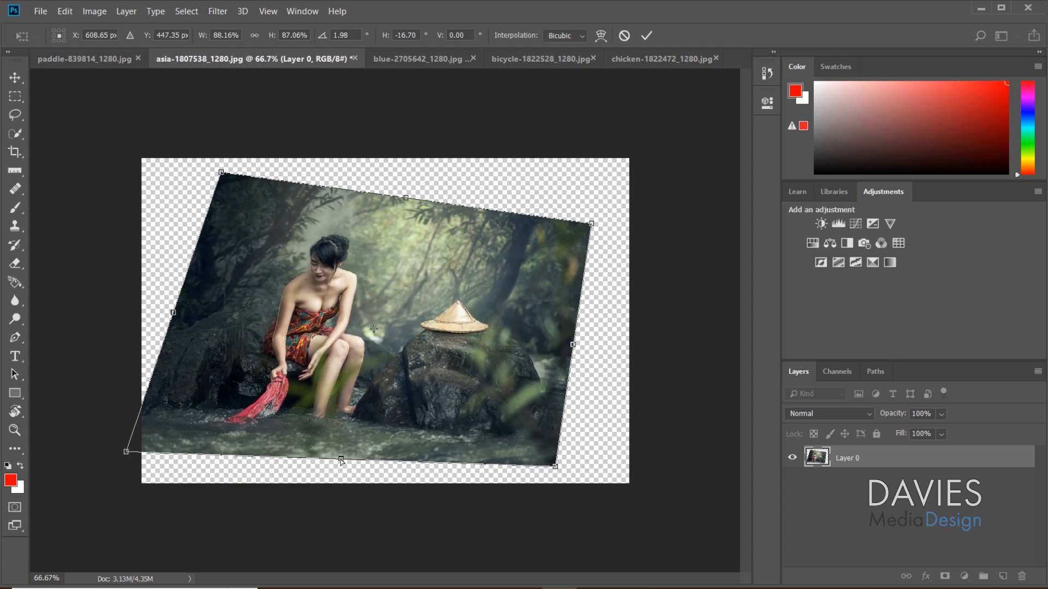
drag(341, 461, 411, 450)
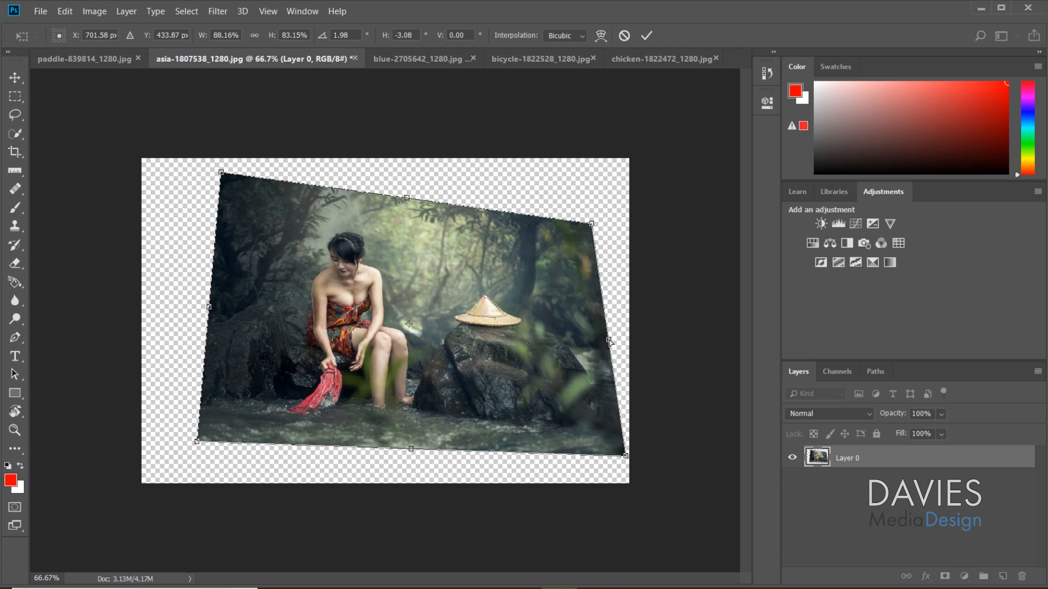
drag(610, 342, 576, 323)
key(v)
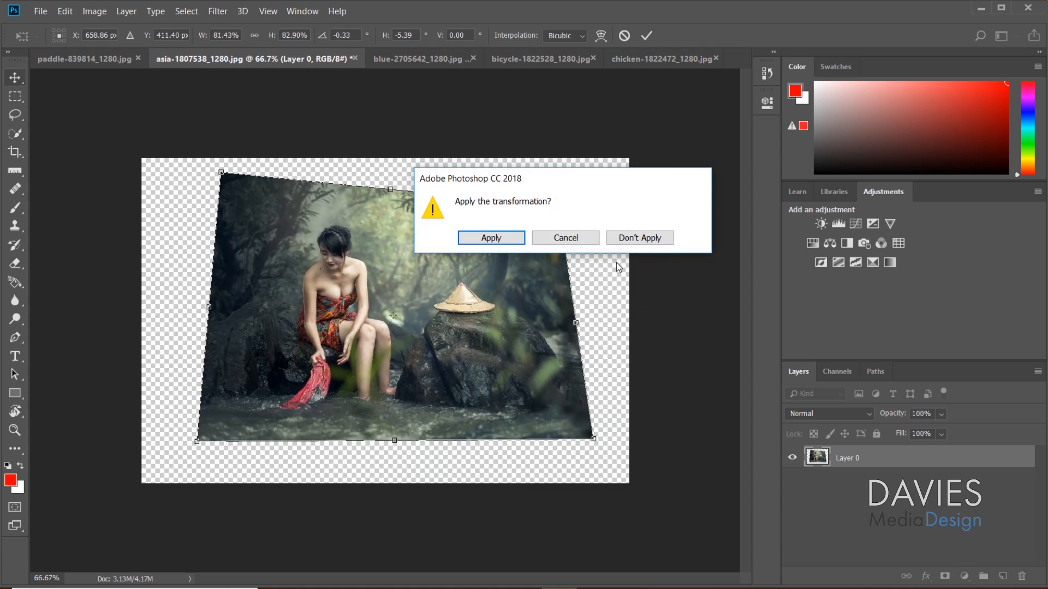
click(506, 237)
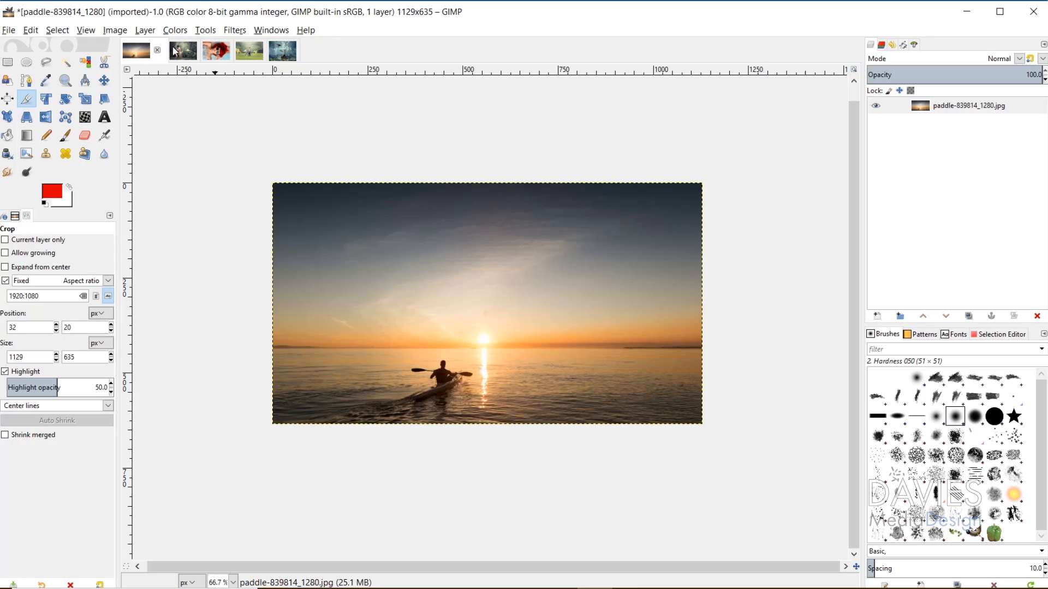
In GIMP, bring up the asia-1807538_1280 photo, start a Unified Transform on it and raise the preview image opacity to 100
click(175, 52)
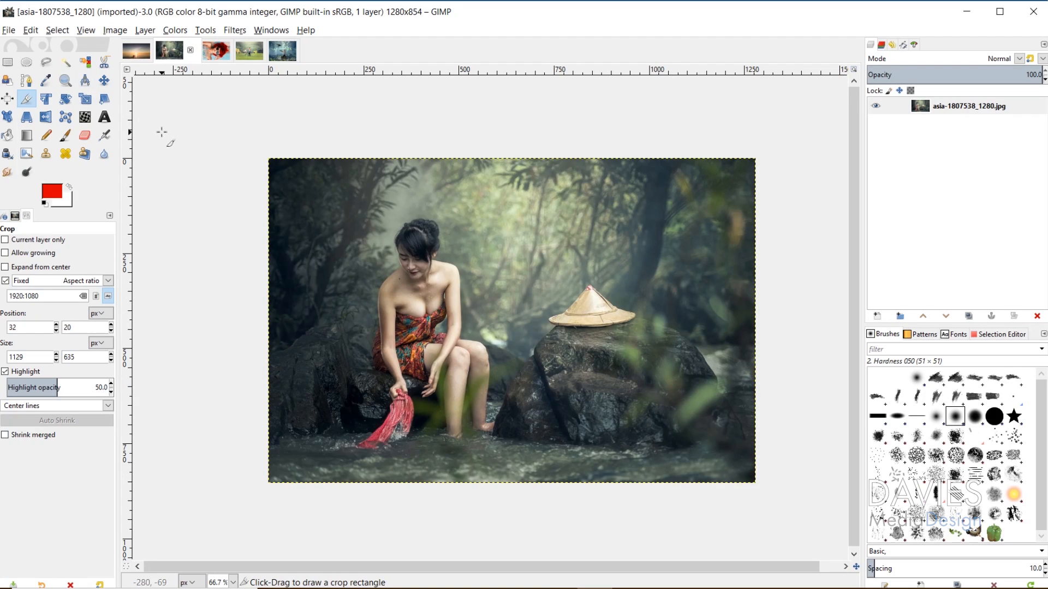
click(48, 98)
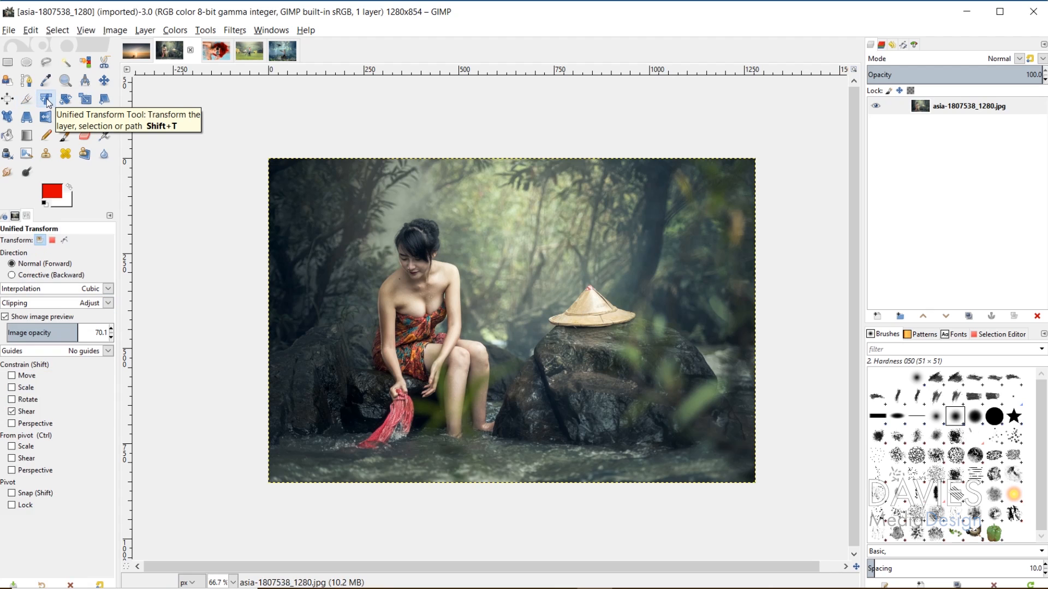
click(396, 225)
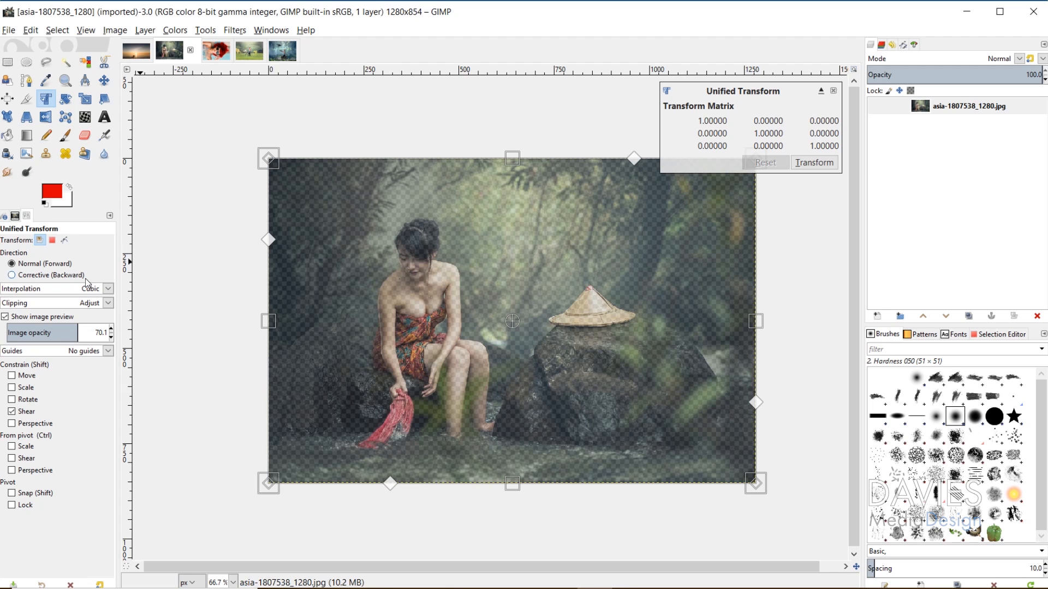
scroll(80, 330, down, 1)
drag(79, 330, 110, 333)
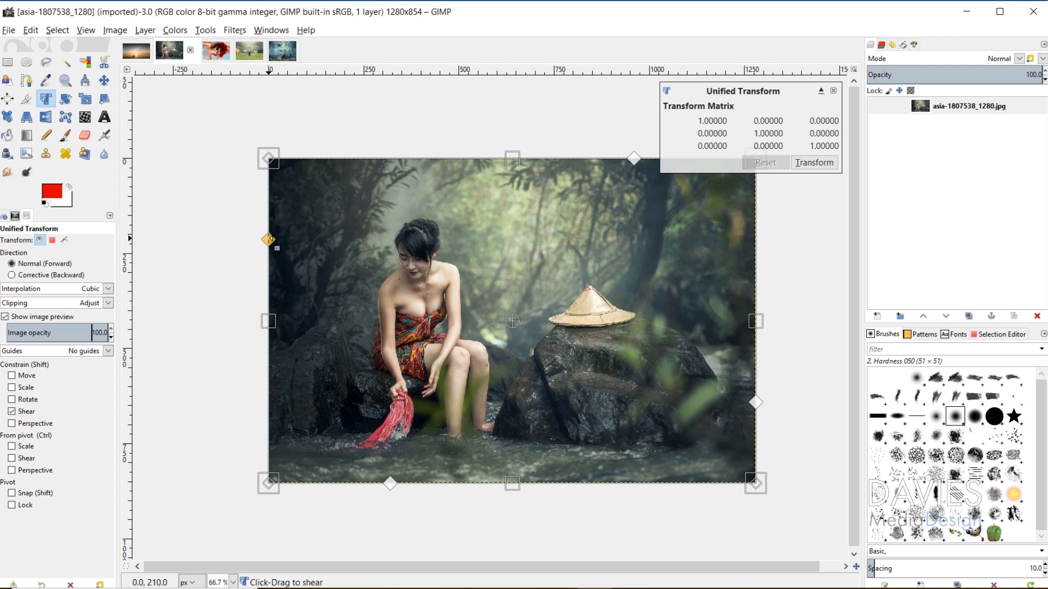
Undo a trial shear of the left edge, and scale the layer inward from its upper-left corner with a slight upward shear of that edge
drag(268, 240, 319, 228)
key(ctrl+z)
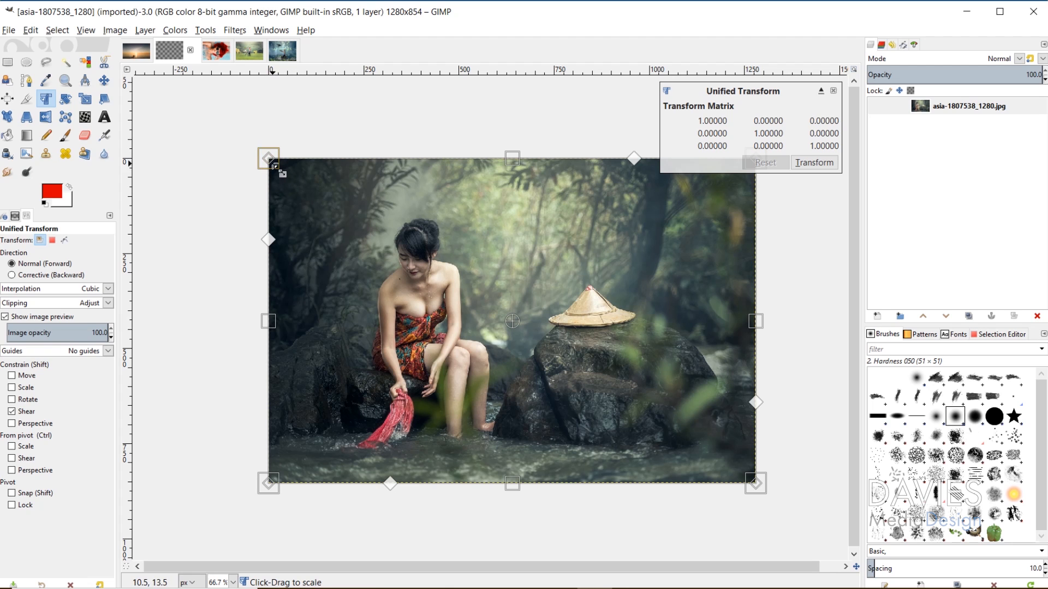
drag(278, 164, 305, 181)
drag(304, 262, 305, 241)
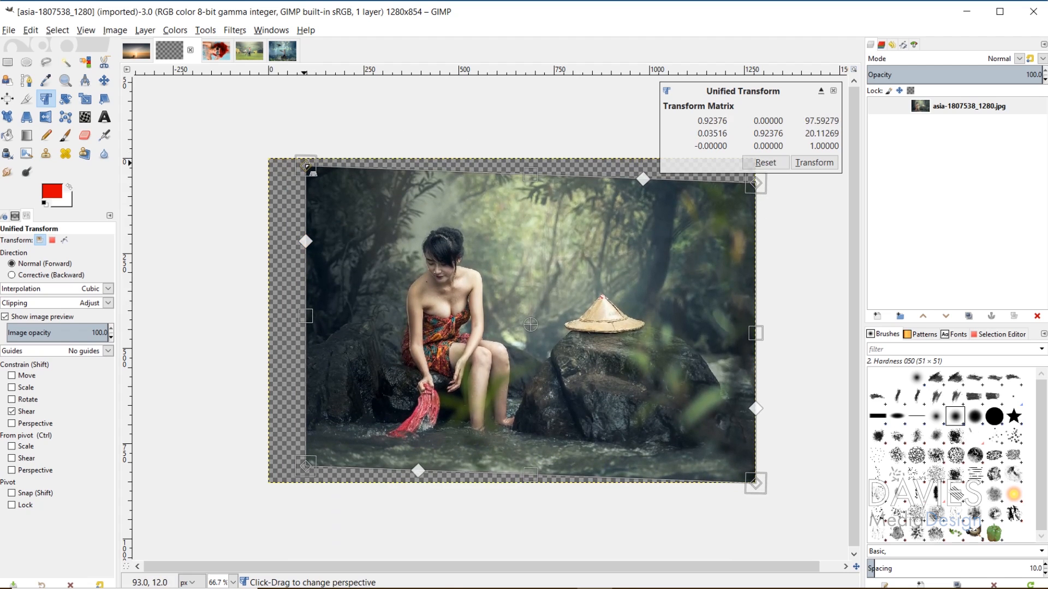
Pull the upper-left and lower-right corners inward in perspective, move the layer slightly left, and apply the transform
drag(306, 166, 331, 191)
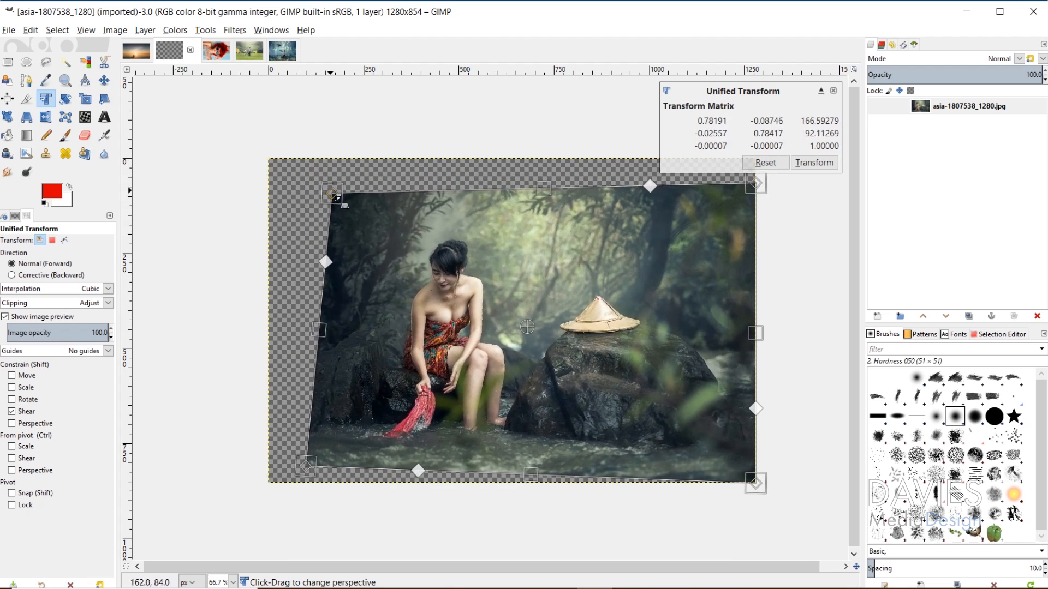
drag(751, 473, 705, 439)
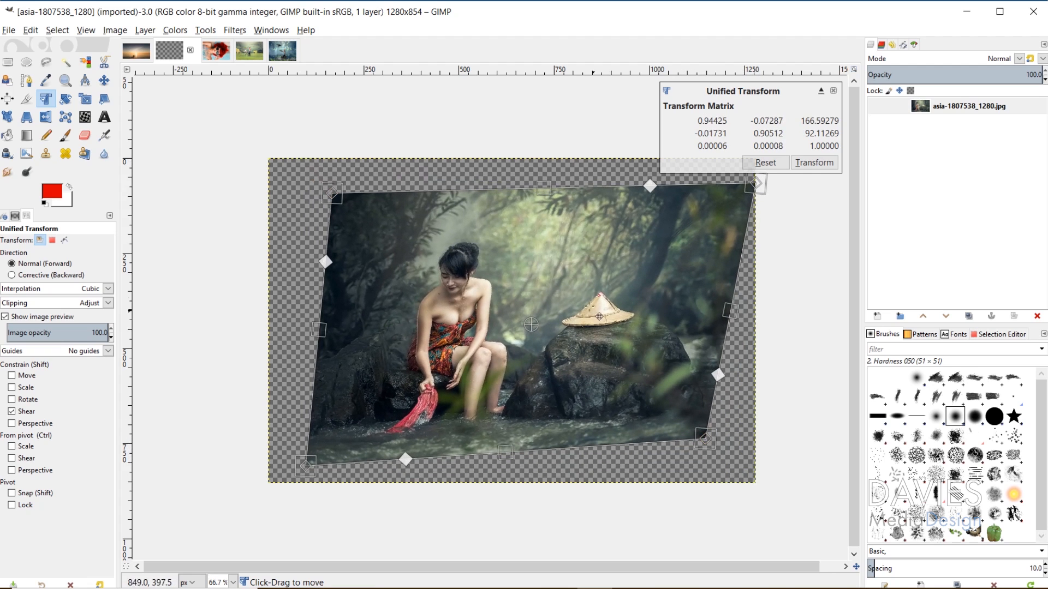
drag(482, 271, 457, 270)
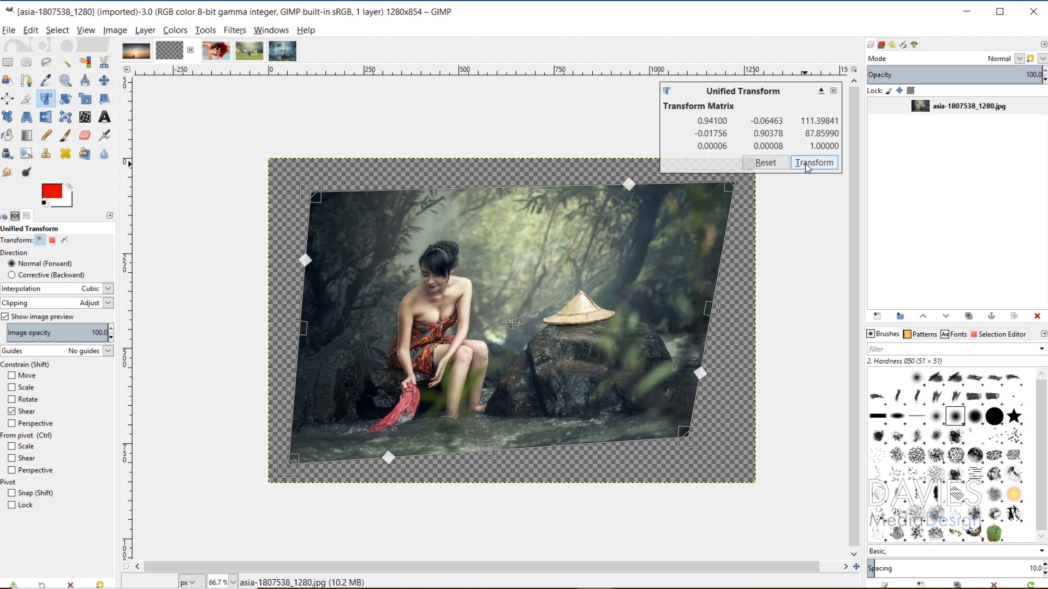
click(810, 162)
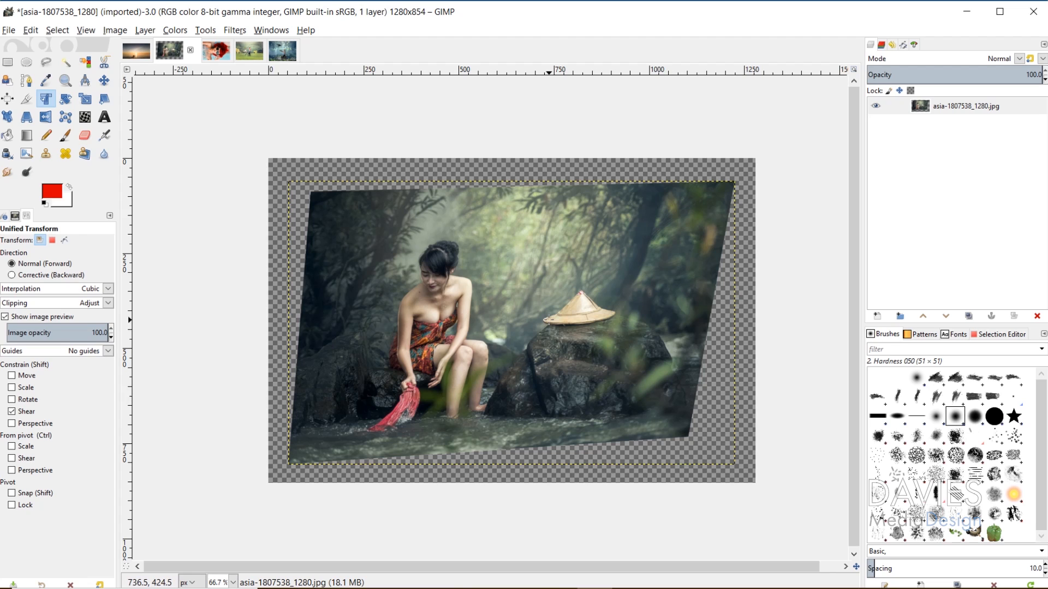
key(m)
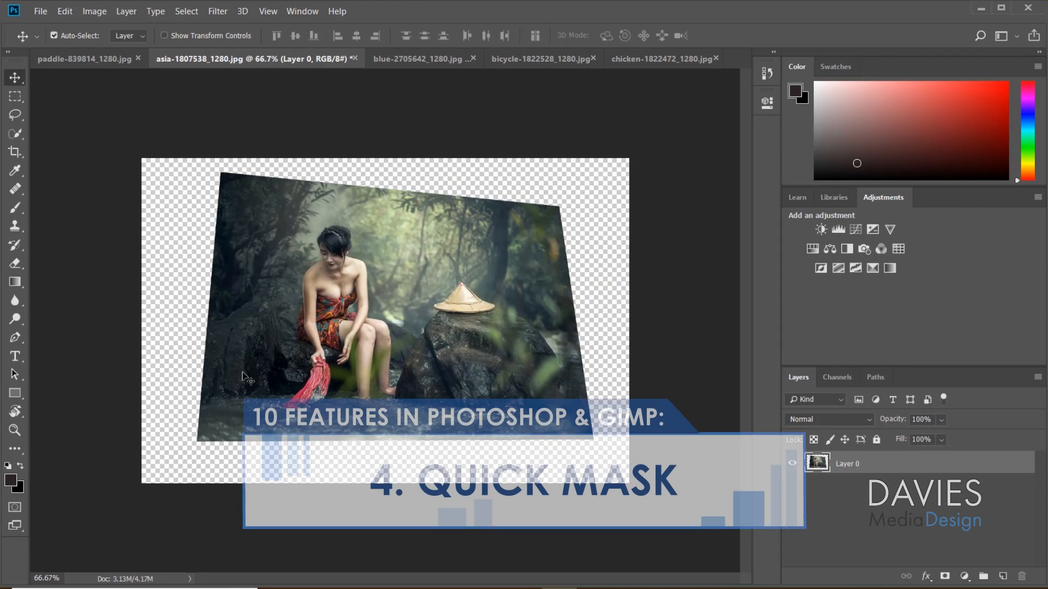
In Photoshop, bring up blue-2705642_1280.jpg and enter Quick Mask mode with the Brush tool
click(425, 59)
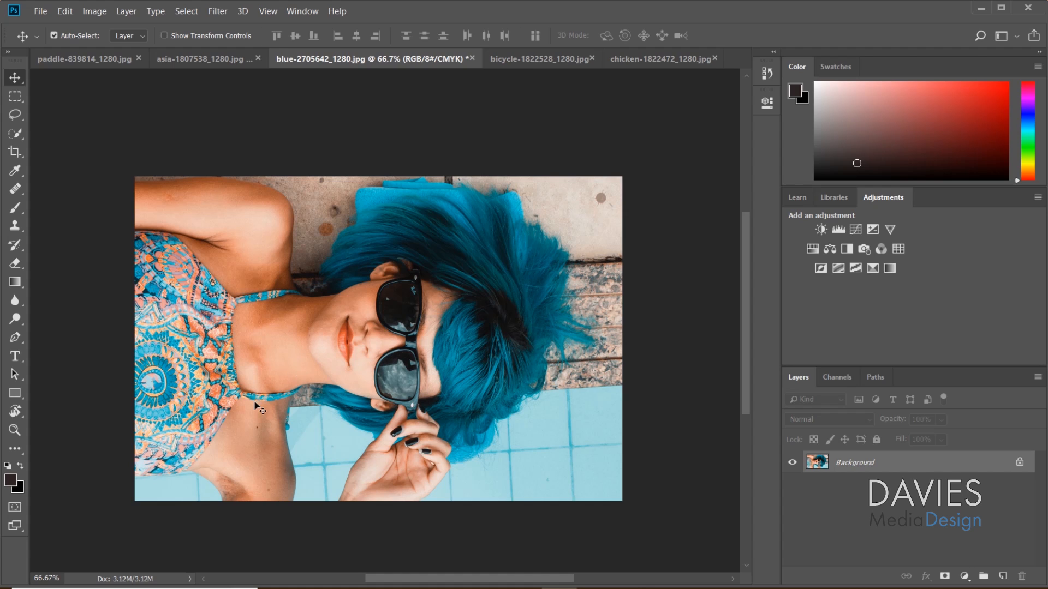
click(16, 510)
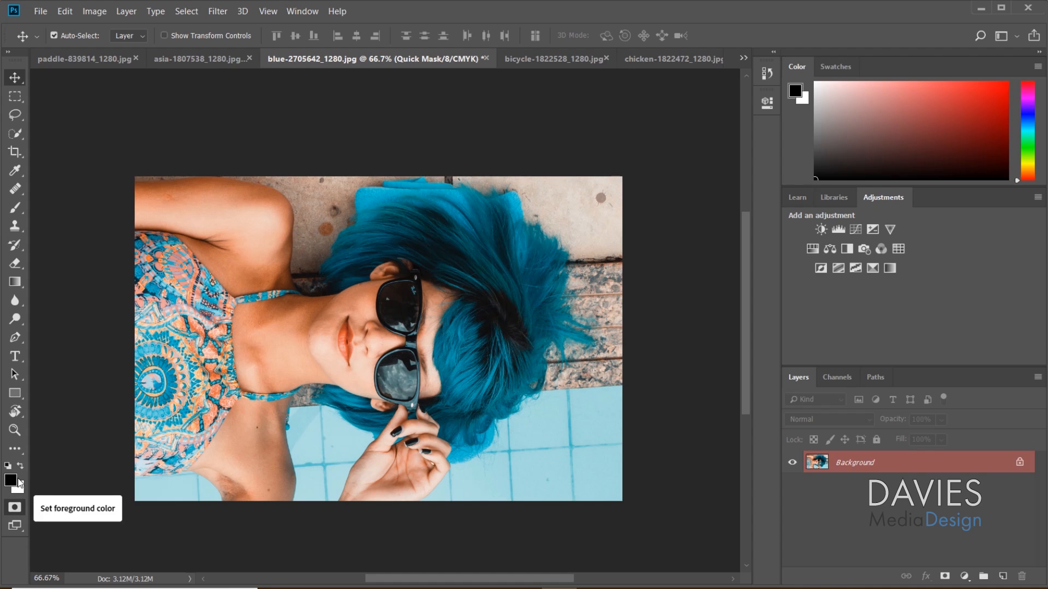
click(16, 208)
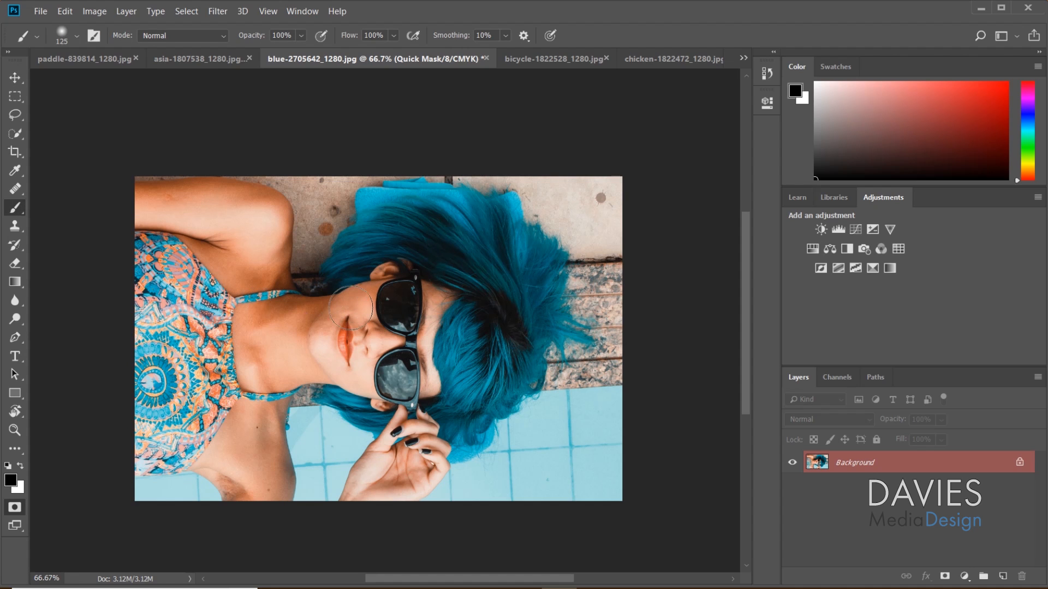
Enlarge the brush to 500 px and paint black over the entire photo to cover it with the mask
key(bracketright)
key(bracketright)
key(bracketright)
key(bracketright)
key(bracketright)
key(bracketright)
key(bracketright)
drag(152, 198, 588, 204)
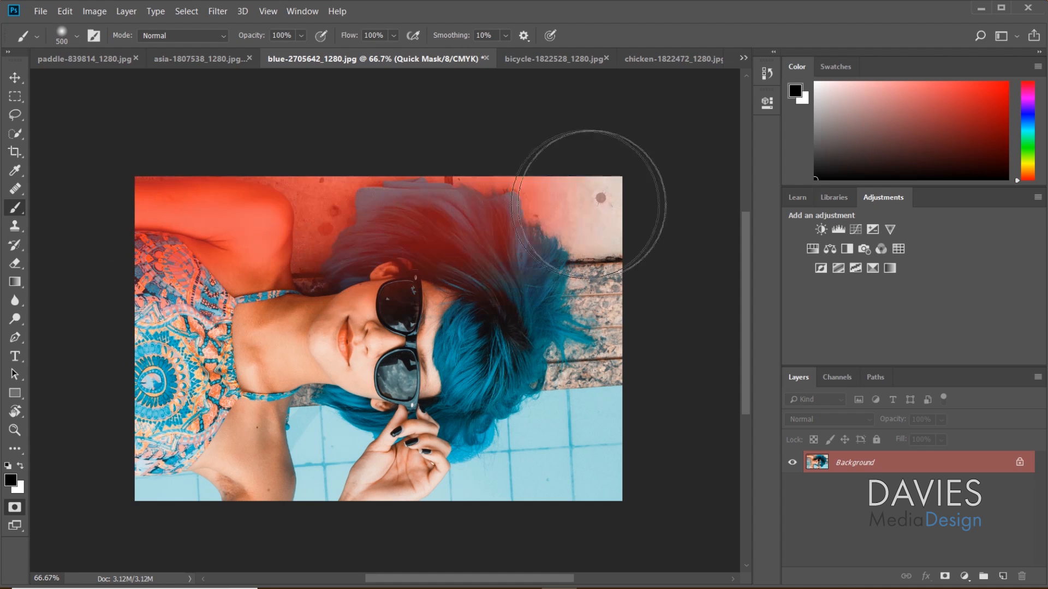
mouse_move(199, 152)
mouse_down()
mouse_move(562, 304)
mouse_move(128, 320)
mouse_move(208, 409)
mouse_move(585, 444)
mouse_move(82, 480)
mouse_move(655, 491)
mouse_move(609, 467)
mouse_up()
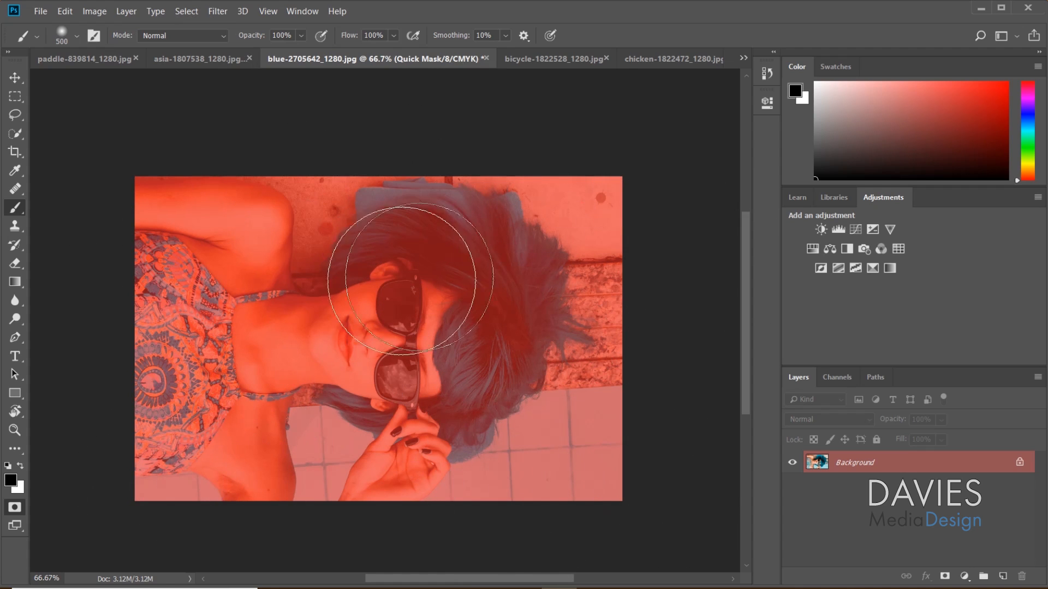
mouse_move(410, 279)
mouse_down()
mouse_move(480, 300)
mouse_move(404, 349)
mouse_up()
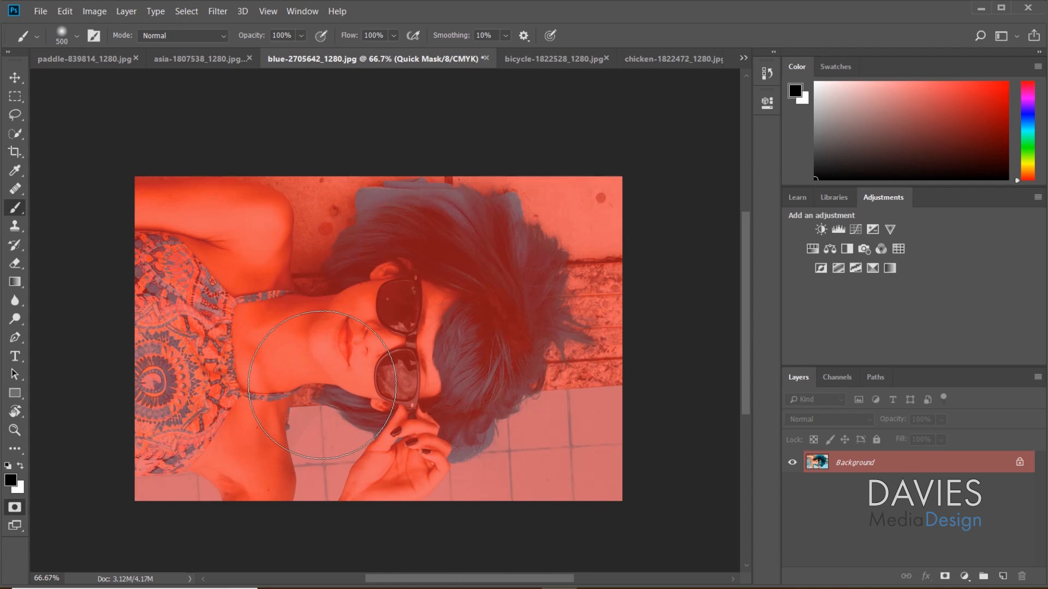
Swap to white and paint over the woman's blue hair with a smaller brush, down to 70 px, to remove the mask there
key(x)
key(bracketleft)
key(bracketleft)
key(bracketleft)
key(bracketleft)
key(bracketleft)
key(bracketleft)
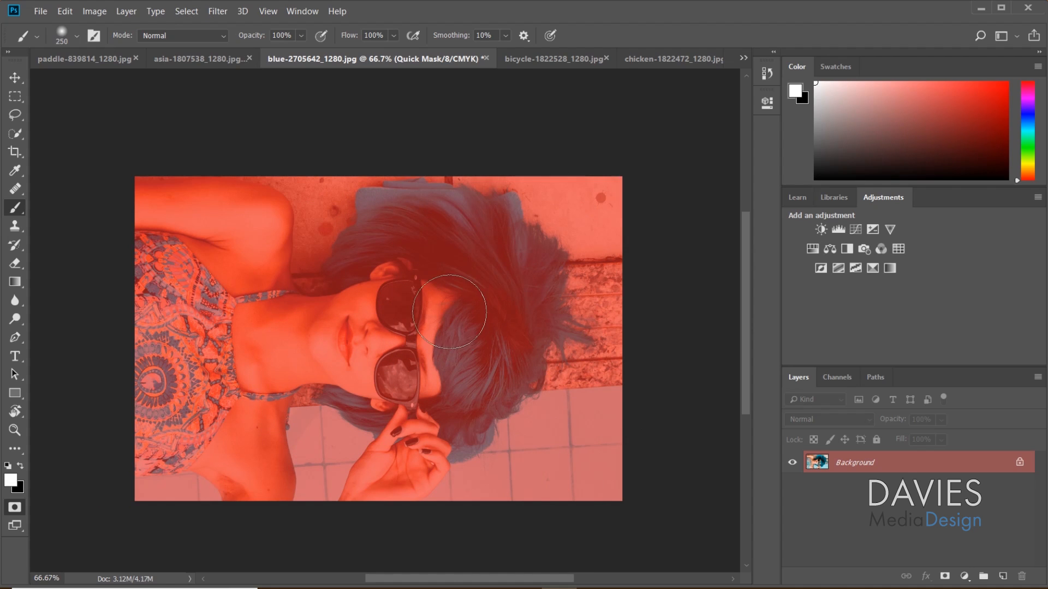
key(bracketleft)
key(bracketleft)
key(bracketleft)
key(bracketleft)
mouse_move(492, 297)
mouse_down()
mouse_move(447, 257)
mouse_move(423, 215)
mouse_move(352, 243)
mouse_move(344, 273)
mouse_move(366, 262)
mouse_move(340, 274)
mouse_move(356, 244)
mouse_move(426, 238)
mouse_move(423, 257)
mouse_move(455, 265)
mouse_move(493, 232)
mouse_move(483, 217)
mouse_move(498, 217)
mouse_move(510, 253)
mouse_move(534, 252)
mouse_move(547, 277)
mouse_move(509, 326)
mouse_move(474, 352)
mouse_move(453, 348)
mouse_move(552, 335)
mouse_move(469, 417)
mouse_move(466, 438)
mouse_move(502, 364)
mouse_move(453, 402)
mouse_move(356, 419)
mouse_move(329, 398)
mouse_move(376, 426)
mouse_move(331, 397)
mouse_move(394, 415)
mouse_up()
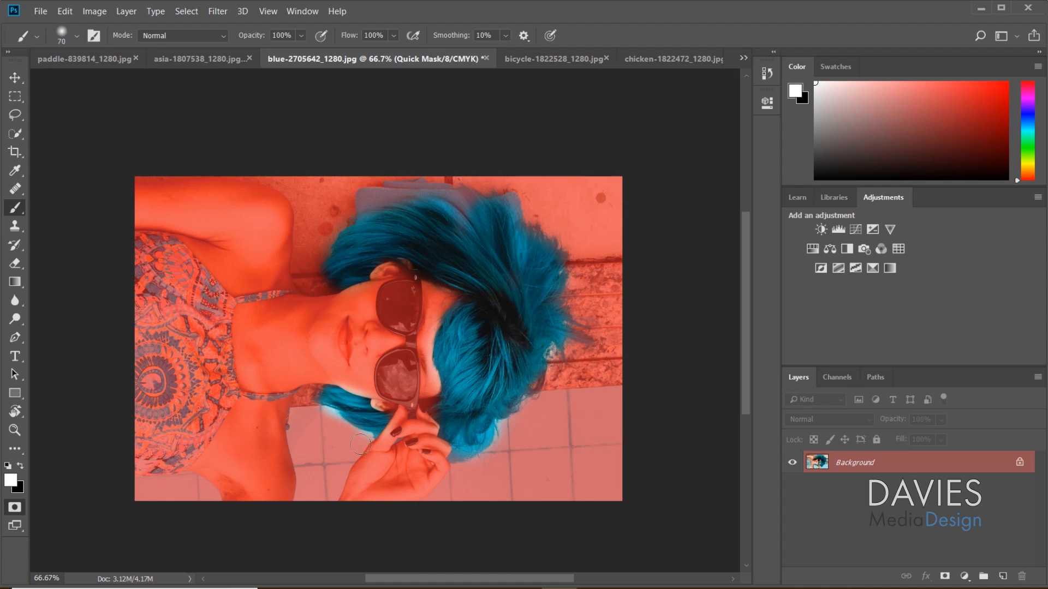
Swap to black, touch up the mask along the hair's edges, and exit Quick Mask mode to get a selection
key(x)
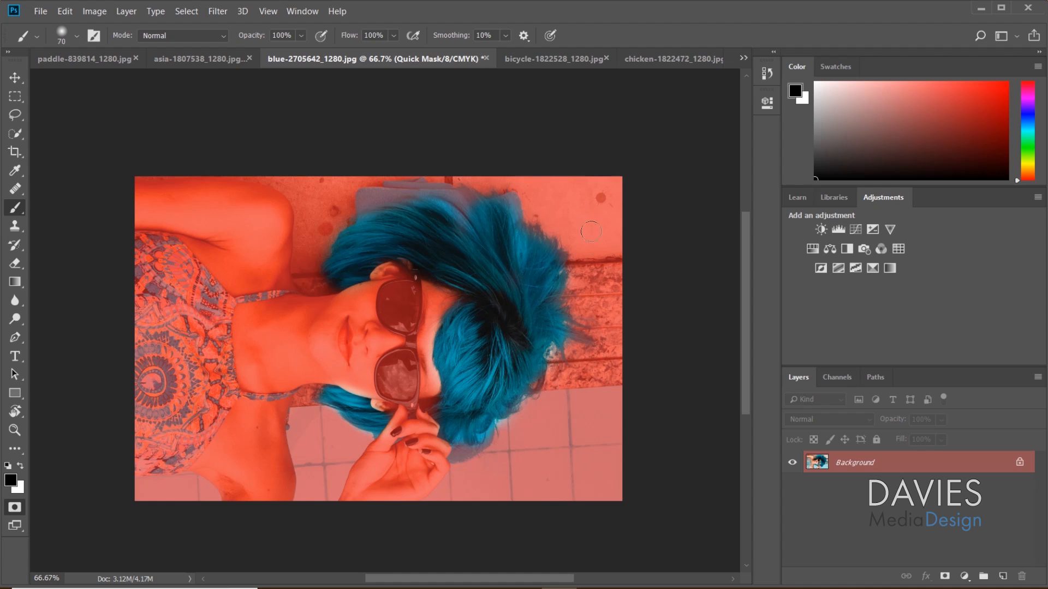
key(q)
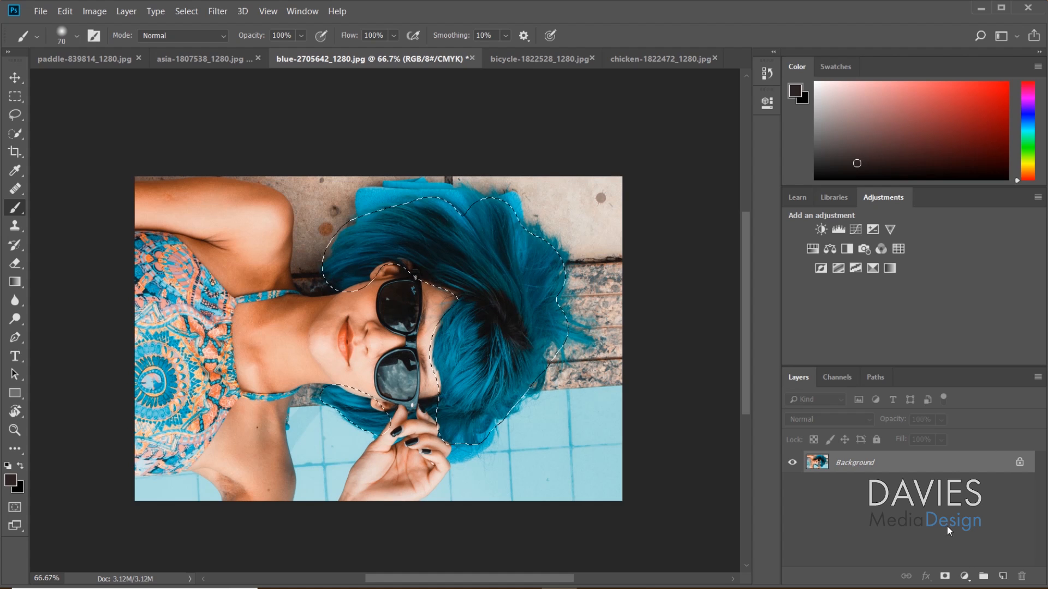
Duplicate the Background layer as "Hair Color" and add a layer mask to it from the hair selection
right_click(817, 461)
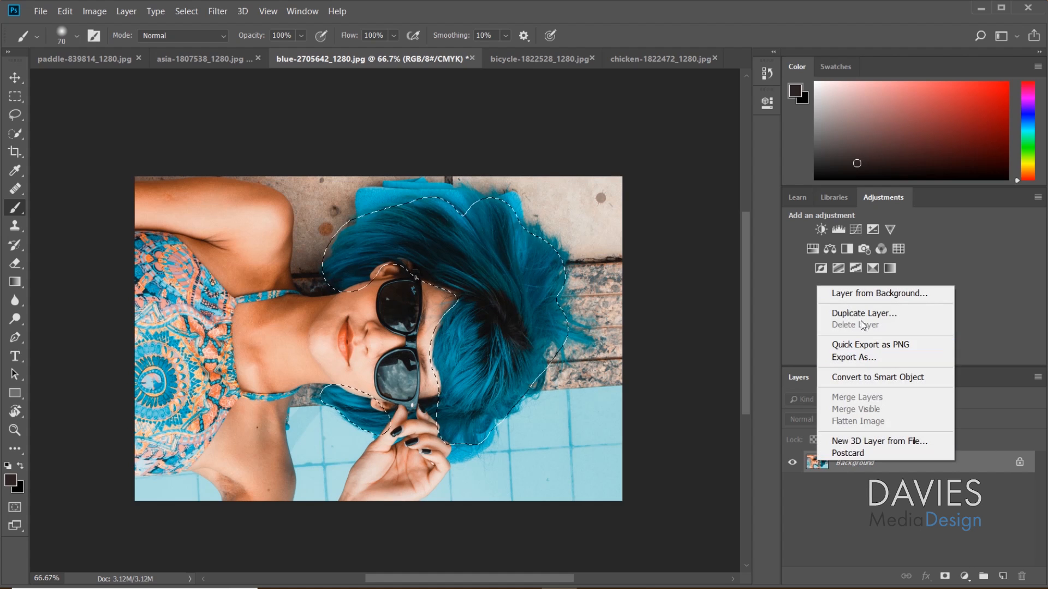
click(862, 314)
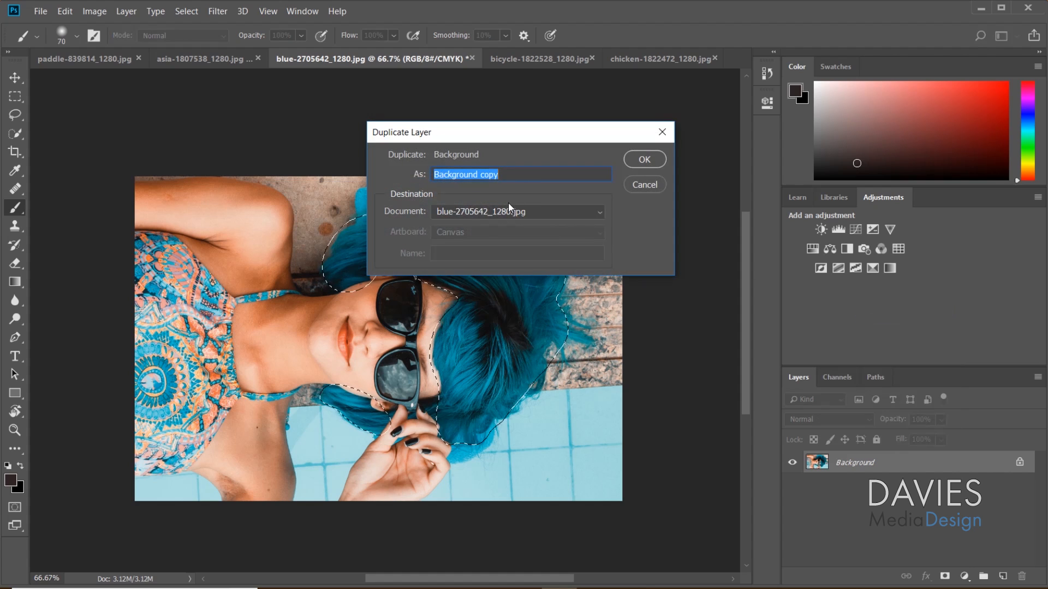
text(Hair Color)
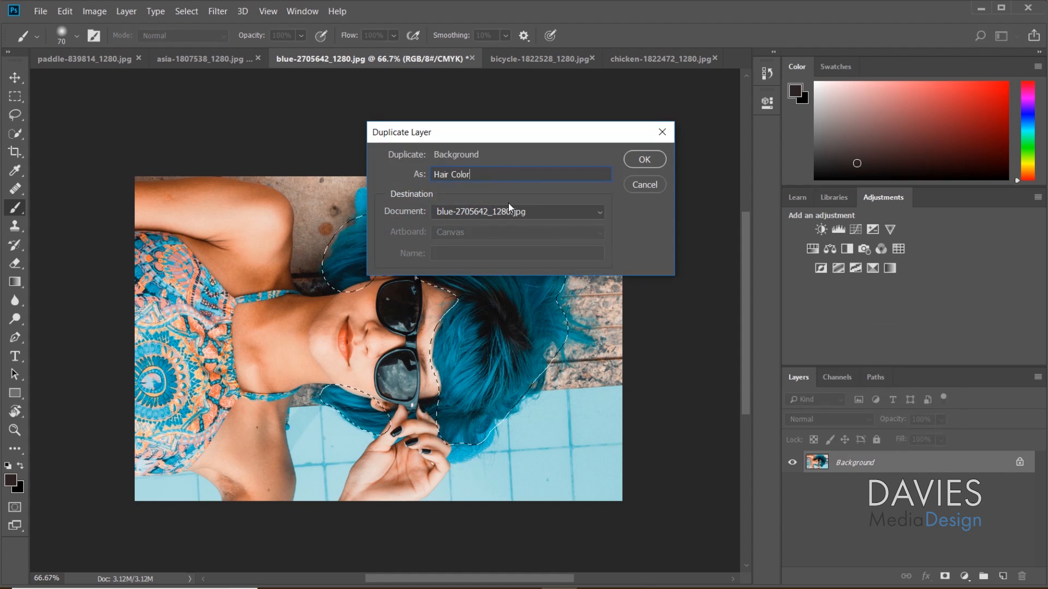
click(642, 158)
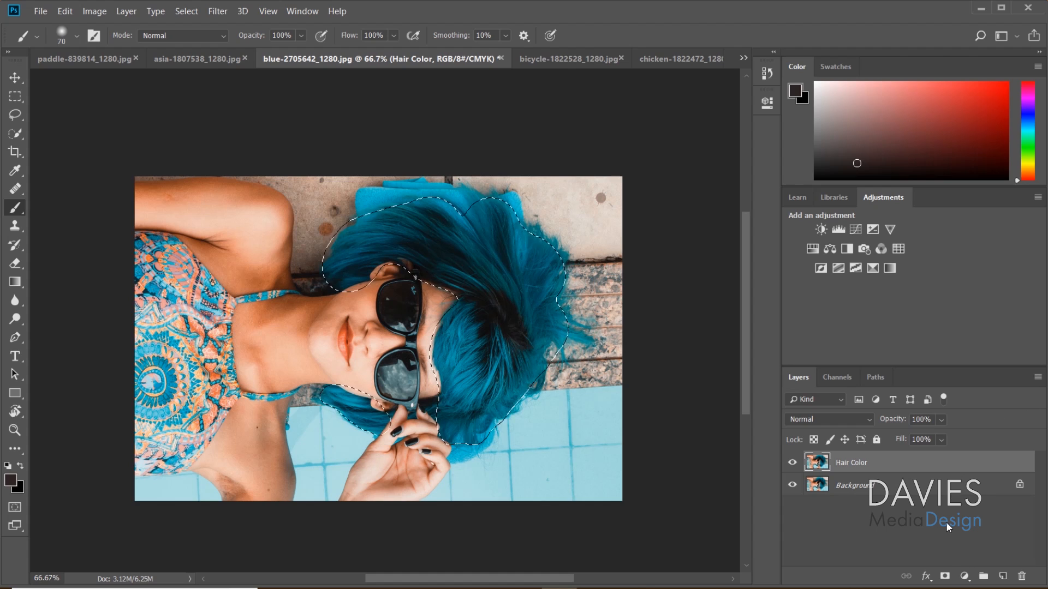
click(945, 577)
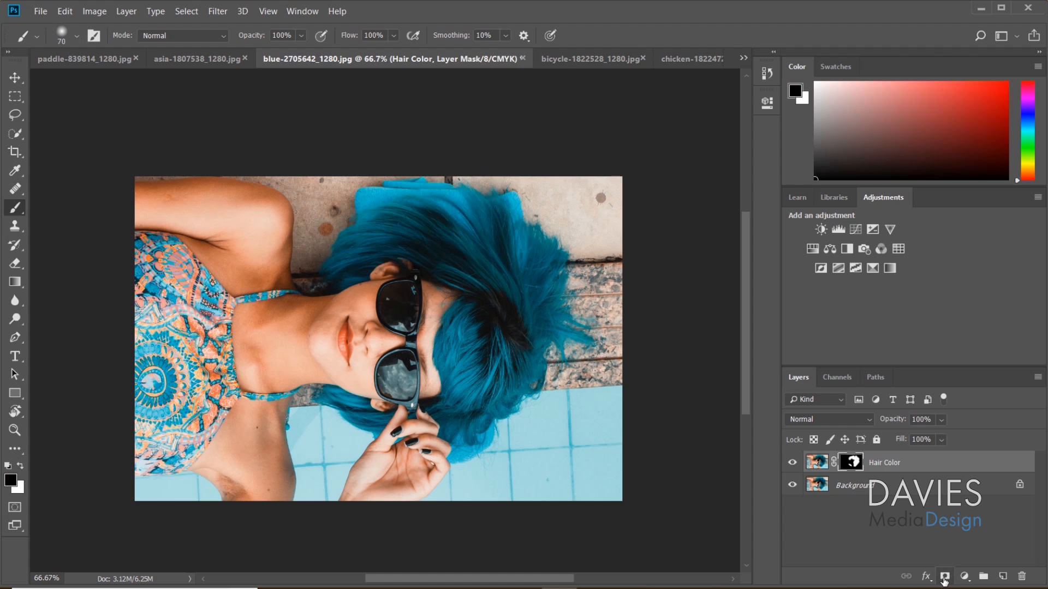
Hide the Background layer and paint white on the Hair Color mask with the 70 px brush to restore missing hair areas
click(792, 485)
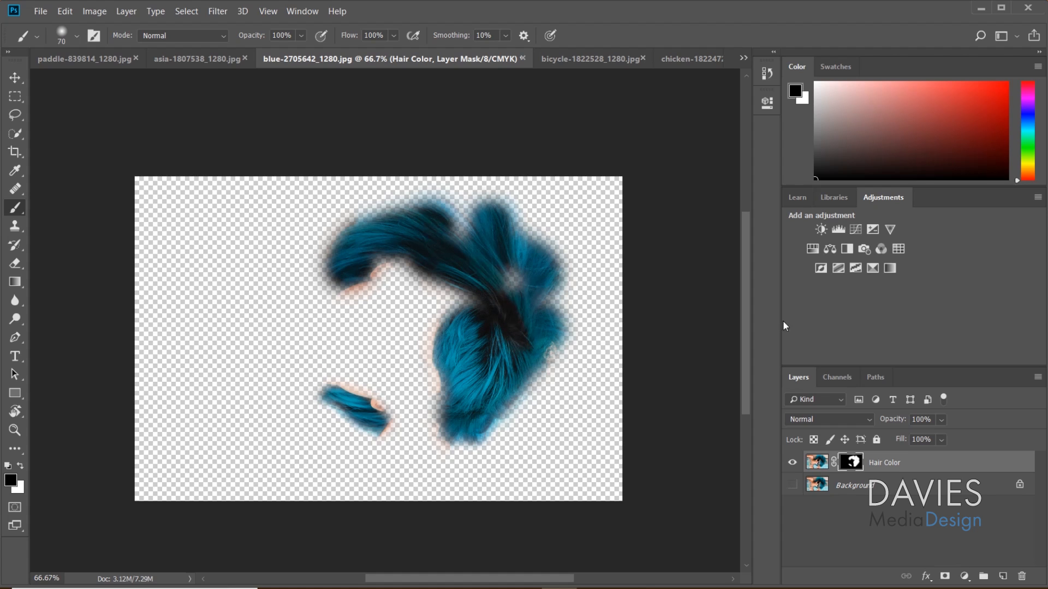
key(x)
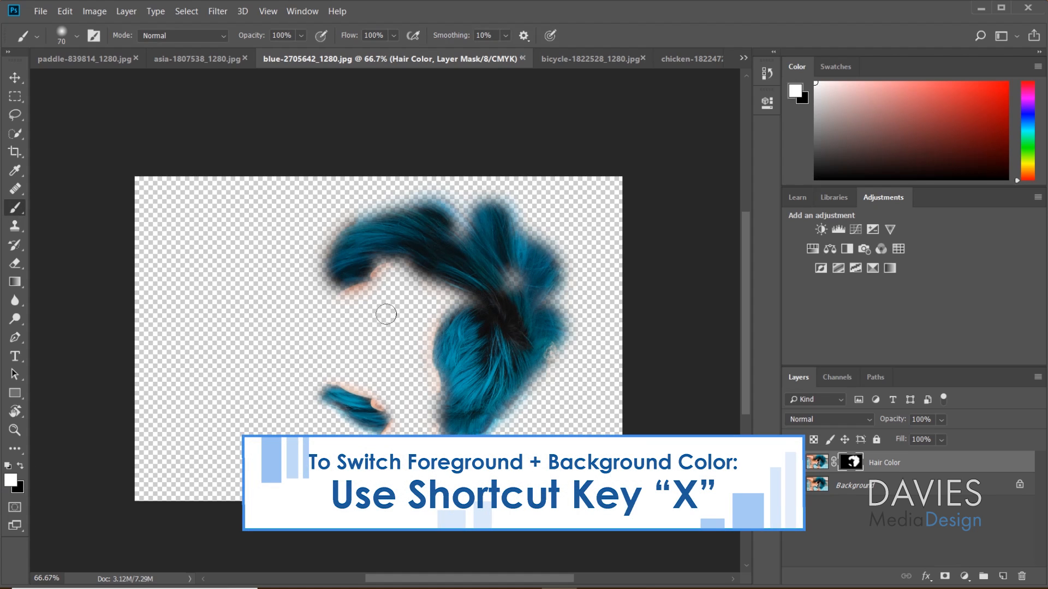
mouse_move(489, 288)
mouse_down()
mouse_move(517, 293)
mouse_move(519, 283)
mouse_move(470, 254)
mouse_move(449, 225)
mouse_move(484, 233)
mouse_move(456, 223)
mouse_up()
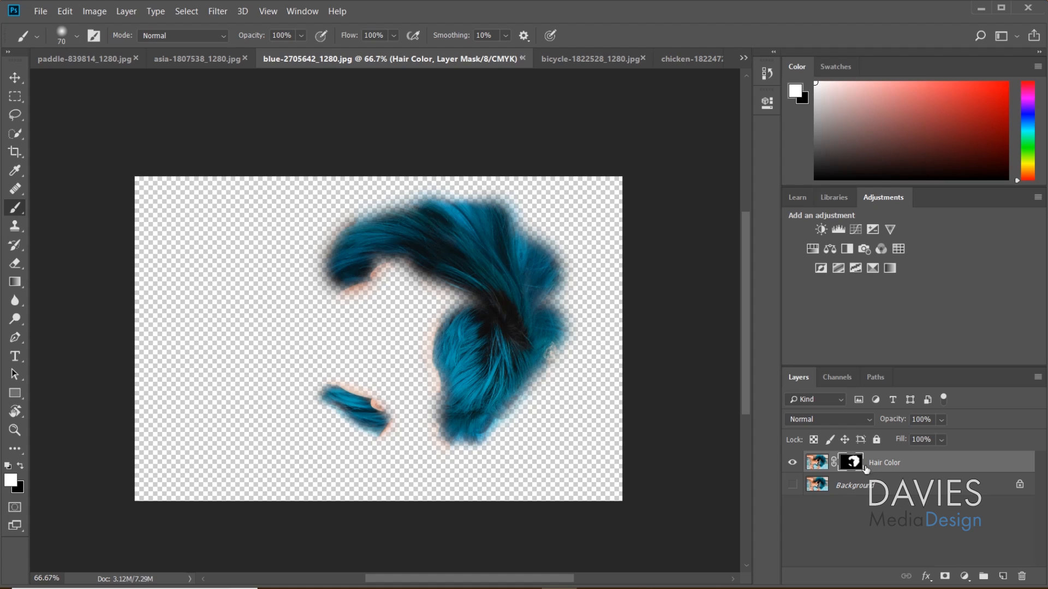
mouse_move(544, 290)
mouse_down()
mouse_move(547, 318)
mouse_move(552, 295)
mouse_move(548, 357)
mouse_up()
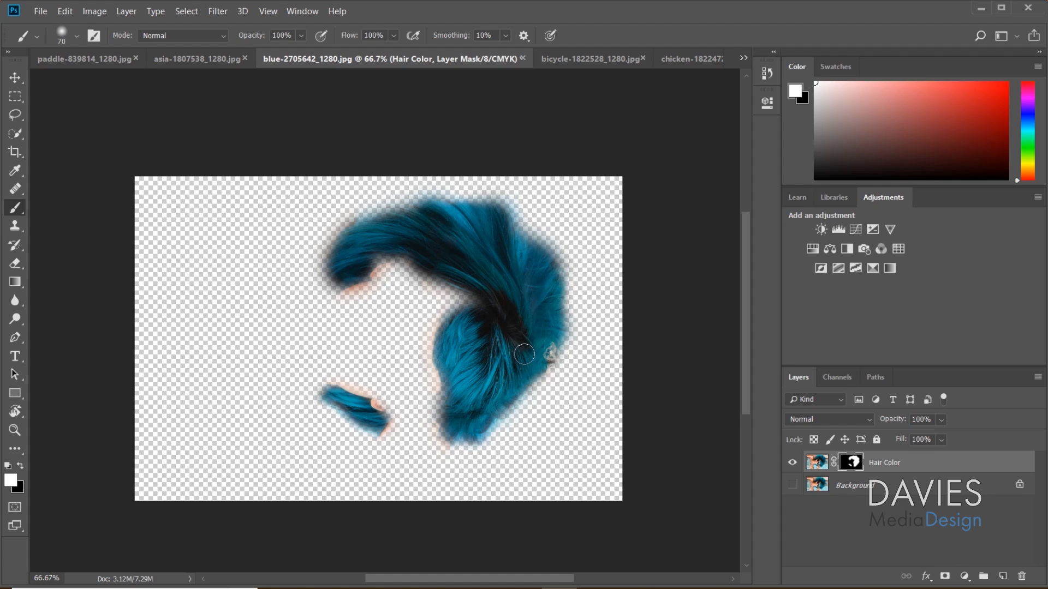
mouse_move(474, 329)
mouse_down()
mouse_move(482, 307)
mouse_move(474, 312)
mouse_move(461, 267)
mouse_move(462, 324)
mouse_move(451, 257)
mouse_move(457, 290)
mouse_move(418, 265)
mouse_up()
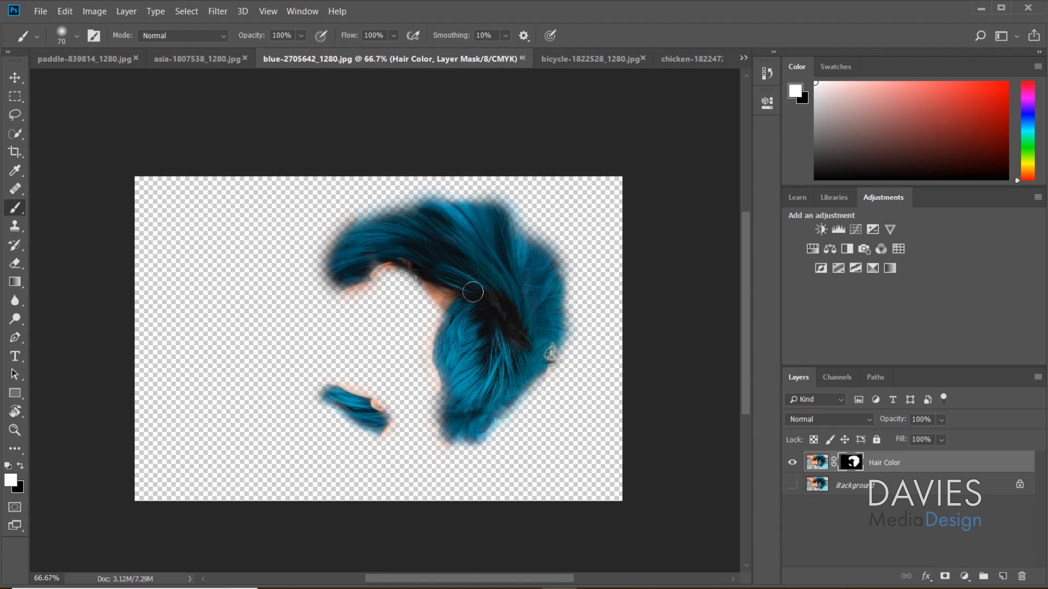
mouse_move(472, 293)
mouse_down()
mouse_move(444, 351)
mouse_move(442, 312)
mouse_move(442, 436)
mouse_move(485, 413)
mouse_up()
mouse_move(420, 221)
mouse_down()
mouse_move(346, 227)
mouse_move(353, 208)
mouse_move(404, 213)
mouse_move(349, 279)
mouse_move(485, 204)
mouse_move(460, 202)
mouse_move(551, 317)
mouse_up()
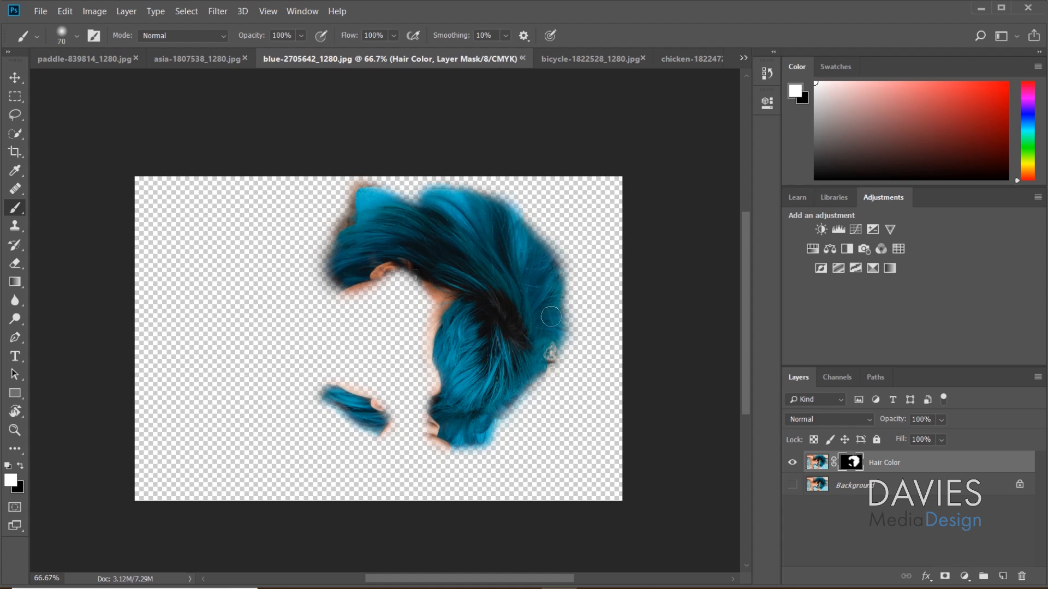
mouse_move(365, 411)
mouse_down()
mouse_move(328, 413)
mouse_move(363, 431)
mouse_up()
Paint black on the mask with brushes of 70 px and smaller to hide the skin, fingers and background around the hair
key(x)
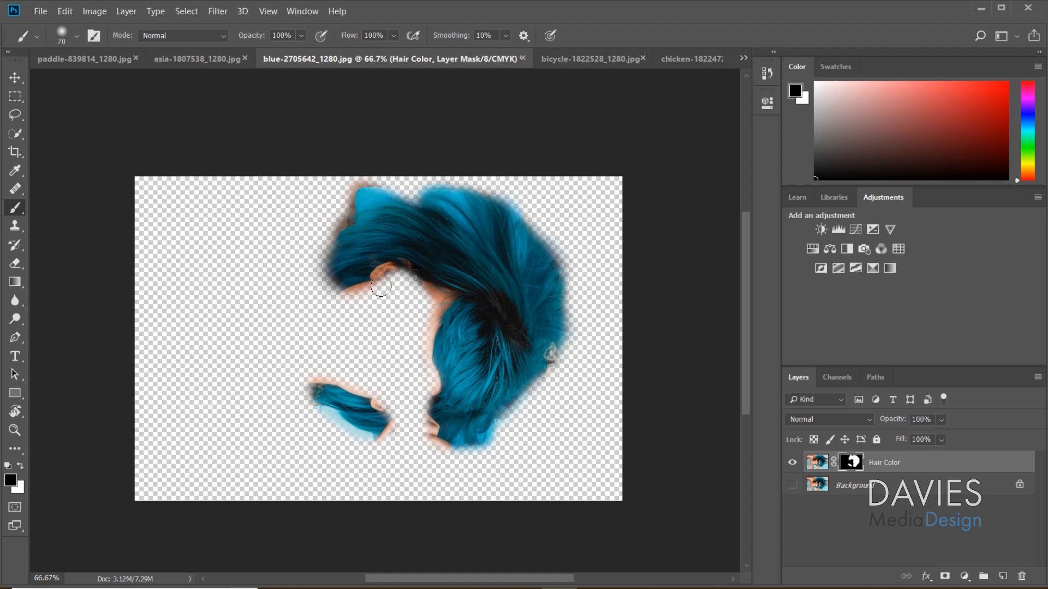
mouse_move(381, 286)
mouse_down()
mouse_move(343, 299)
mouse_move(387, 291)
mouse_move(358, 295)
mouse_move(393, 275)
mouse_move(381, 279)
mouse_move(403, 276)
mouse_move(410, 301)
mouse_move(433, 296)
mouse_move(446, 311)
mouse_move(445, 295)
mouse_move(428, 351)
mouse_up()
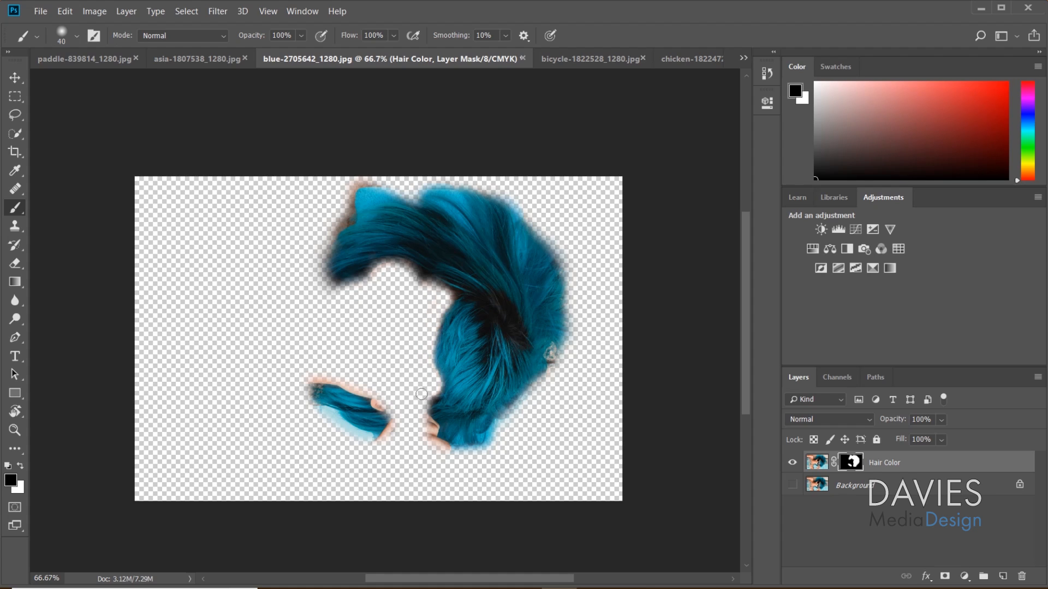
mouse_move(428, 425)
mouse_down()
mouse_move(449, 452)
mouse_move(380, 446)
mouse_move(376, 404)
mouse_move(349, 386)
mouse_move(301, 380)
mouse_move(337, 403)
mouse_move(322, 415)
mouse_move(371, 439)
mouse_up()
drag(487, 446, 460, 454)
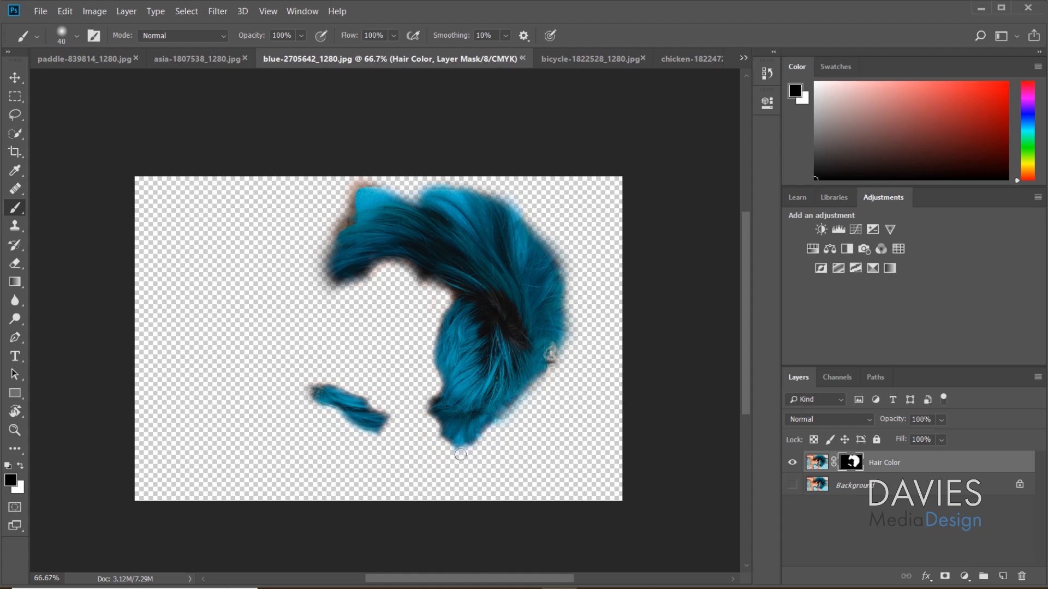
mouse_move(390, 198)
mouse_down()
mouse_move(362, 176)
mouse_move(334, 216)
mouse_move(416, 188)
mouse_move(588, 218)
mouse_move(488, 213)
mouse_move(446, 190)
mouse_up()
key(ctrl+z)
key(bracketleft)
key(bracketleft)
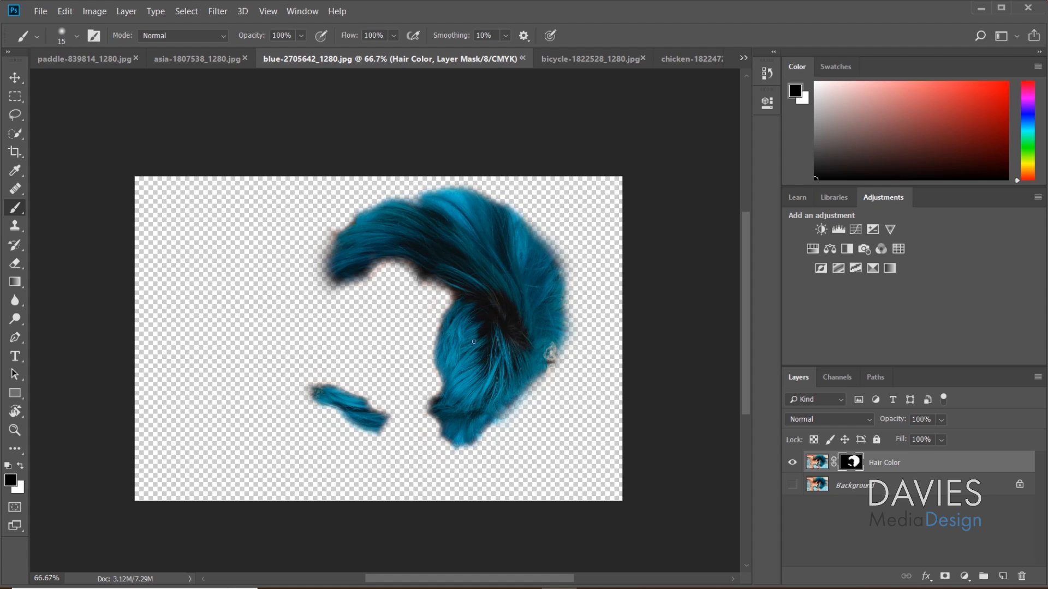
Target the Hair Color layer's image, show the Background layer again, and set the foreground color to ff0000
key(x)
click(817, 463)
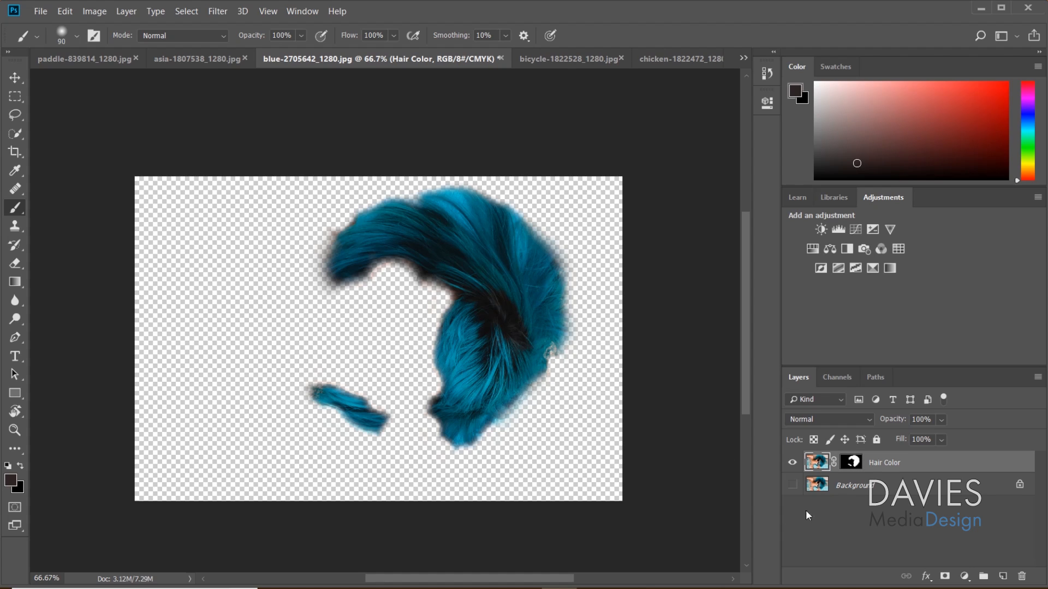
click(793, 485)
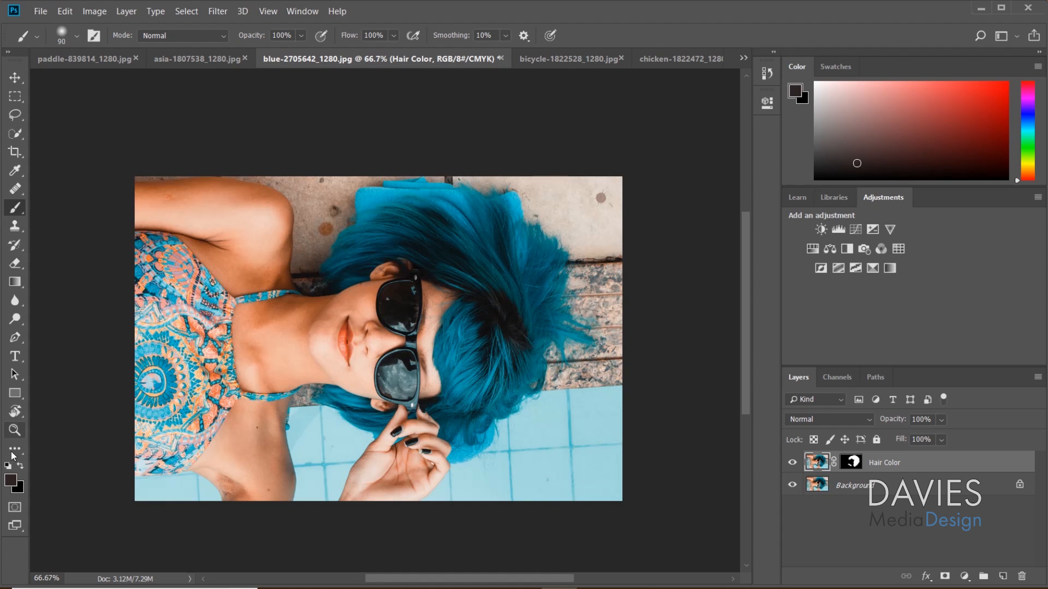
click(10, 480)
text(d83535)
key(ctrl+a)
text(ff0000)
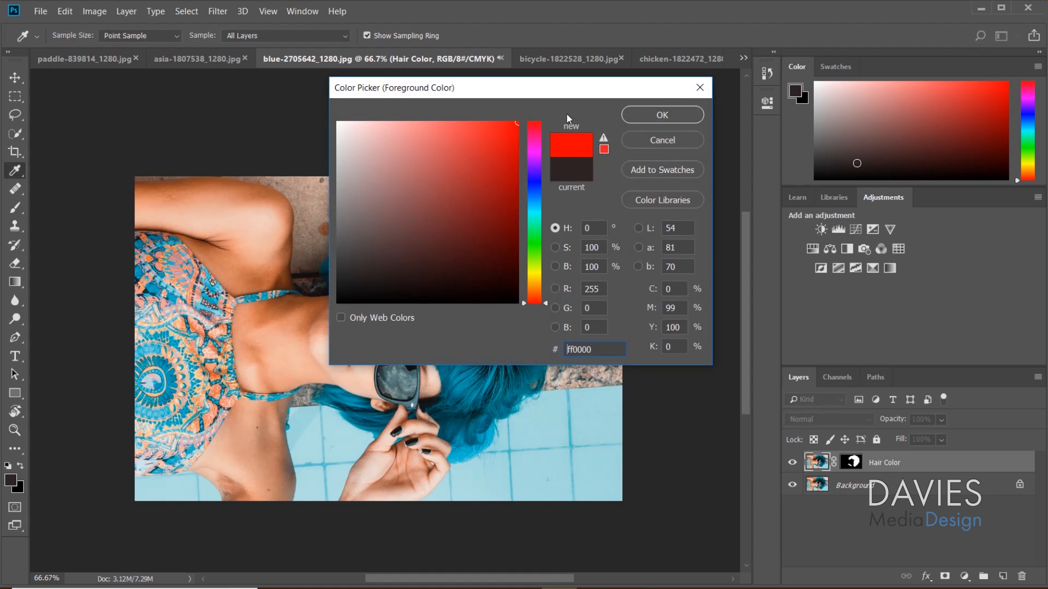
click(671, 114)
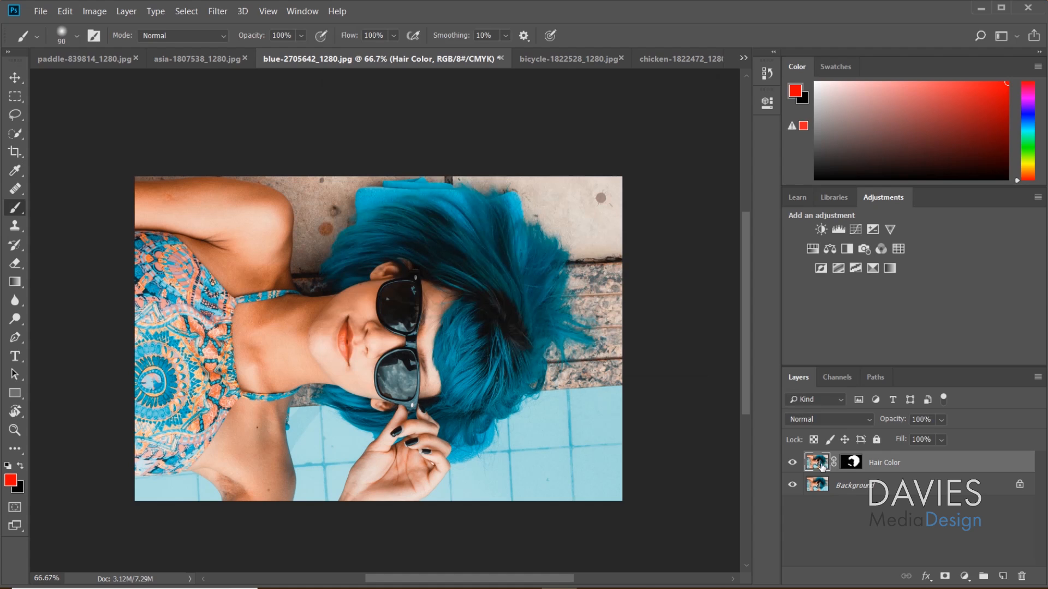
Enlarge the brush and paint red over the woman's hair on the Hair Color layer
key(bracketright)
key(bracketright)
key(bracketright)
key(bracketright)
key(bracketright)
key(bracketright)
key(bracketright)
click(432, 218)
mouse_move(432, 217)
mouse_down()
mouse_move(355, 256)
mouse_move(475, 218)
mouse_move(595, 248)
mouse_move(573, 293)
mouse_move(436, 415)
mouse_move(338, 415)
mouse_up()
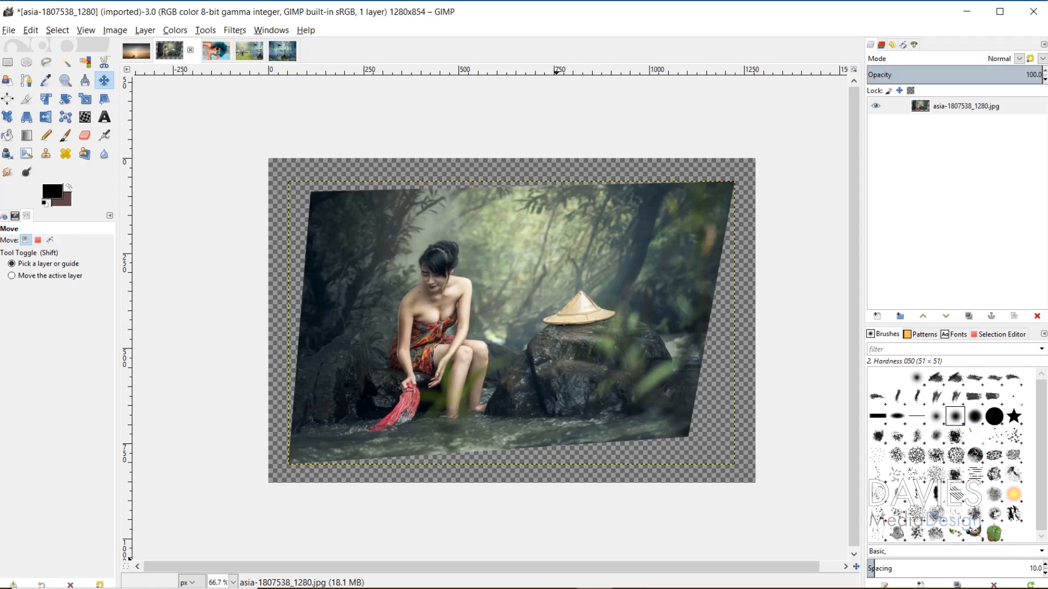
In GIMP, bring up the blue-2705642_1280 image, turn on Quick Mask and activate the Paintbrush
click(221, 60)
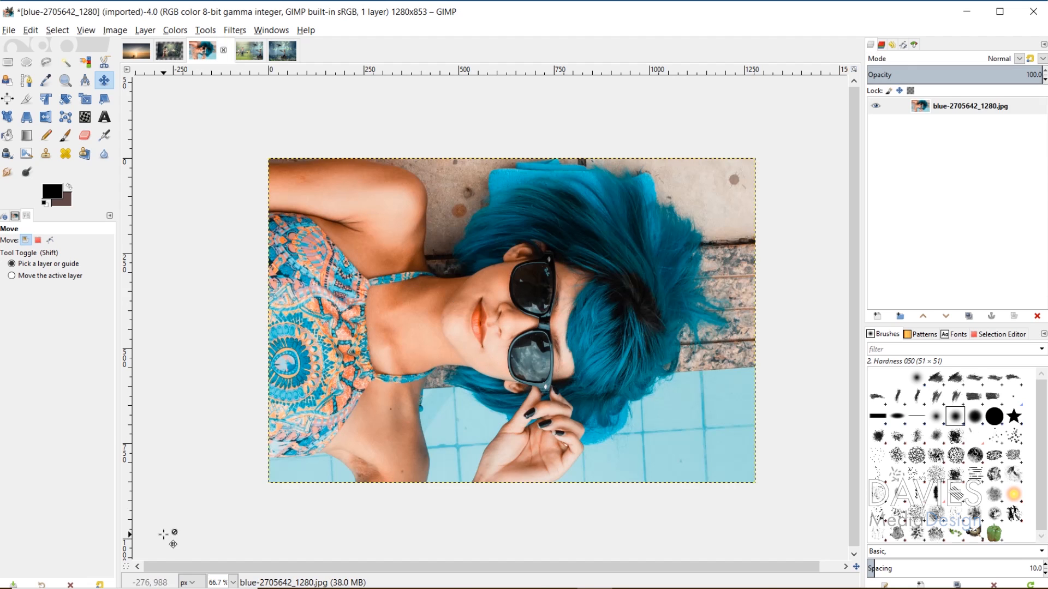
click(127, 568)
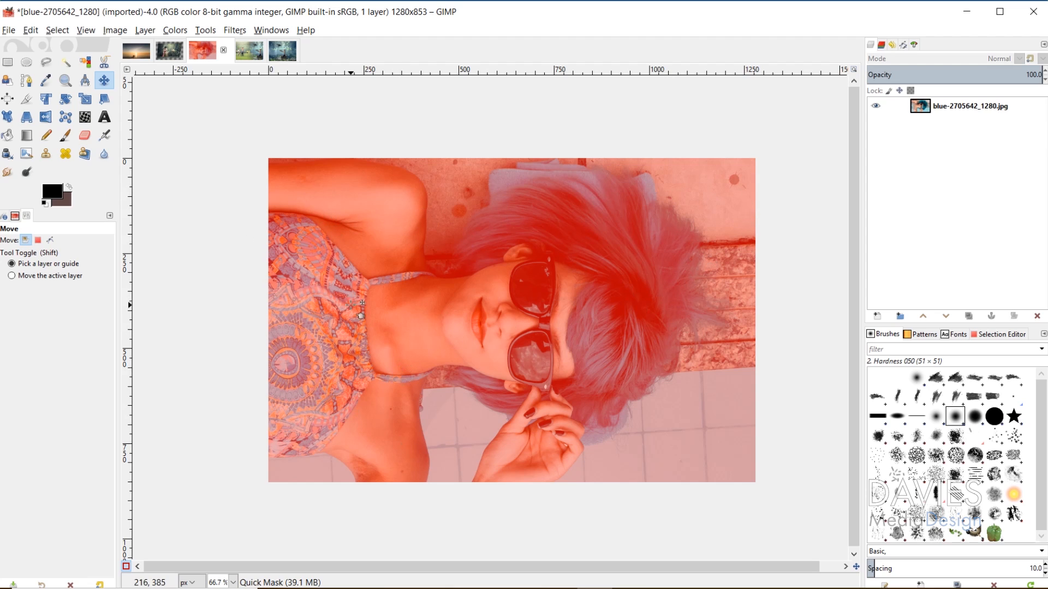
click(65, 135)
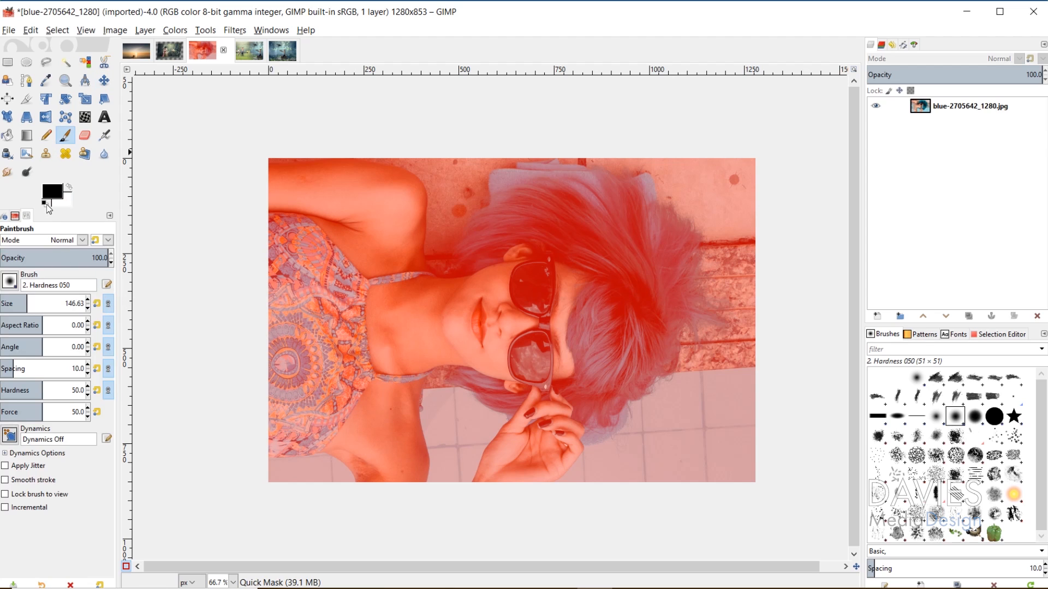
Reset the colors and swap to white, shrink the brush, and paint a patch of hair above the ear out of the mask
click(68, 187)
key(bracketleft)
key(bracketleft)
key(bracketleft)
key(bracketleft)
key(bracketleft)
key(bracketleft)
key(bracketleft)
key(bracketleft)
key(bracketleft)
key(bracketleft)
key(bracketleft)
key(bracketleft)
key(bracketleft)
key(bracketleft)
key(bracketleft)
key(bracketleft)
key(bracketleft)
key(bracketleft)
key(bracketleft)
key(bracketleft)
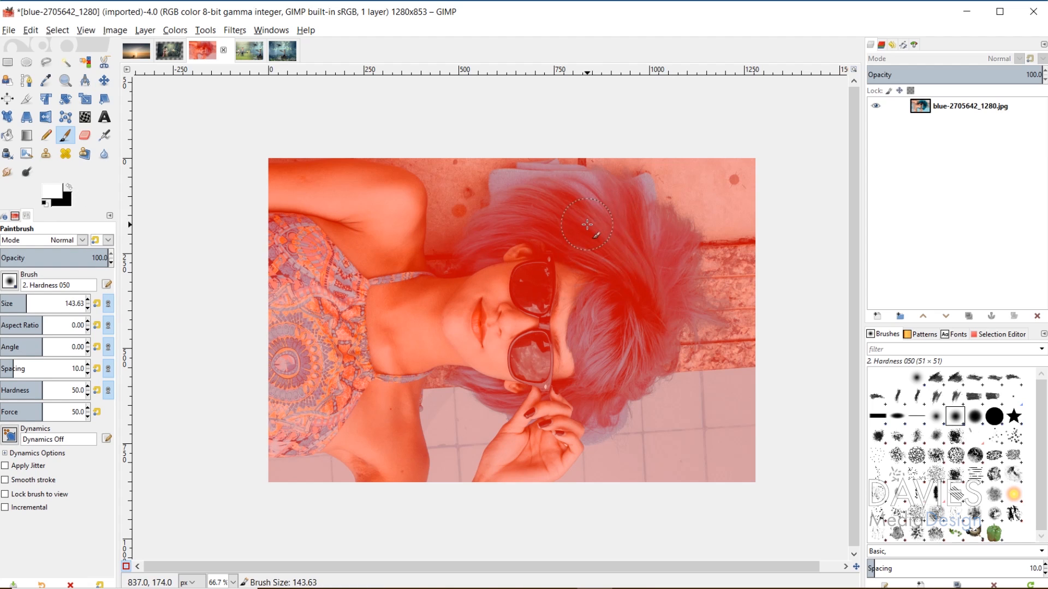
key(bracketleft)
key(bracketleft)
key(bracketleft)
key(bracketleft)
key(bracketleft)
key(bracketleft)
key(bracketleft)
key(bracketleft)
key(bracketleft)
mouse_move(558, 219)
mouse_down()
mouse_move(568, 199)
mouse_move(524, 239)
mouse_move(572, 217)
mouse_up()
Paint white over the remaining hair with brush sizes from 111.63 down to 38.63, and exit Quick Mask
key(bracketright)
key(bracketright)
key(bracketright)
key(bracketright)
key(bracketright)
key(bracketright)
key(bracketright)
key(bracketright)
key(bracketright)
key(bracketright)
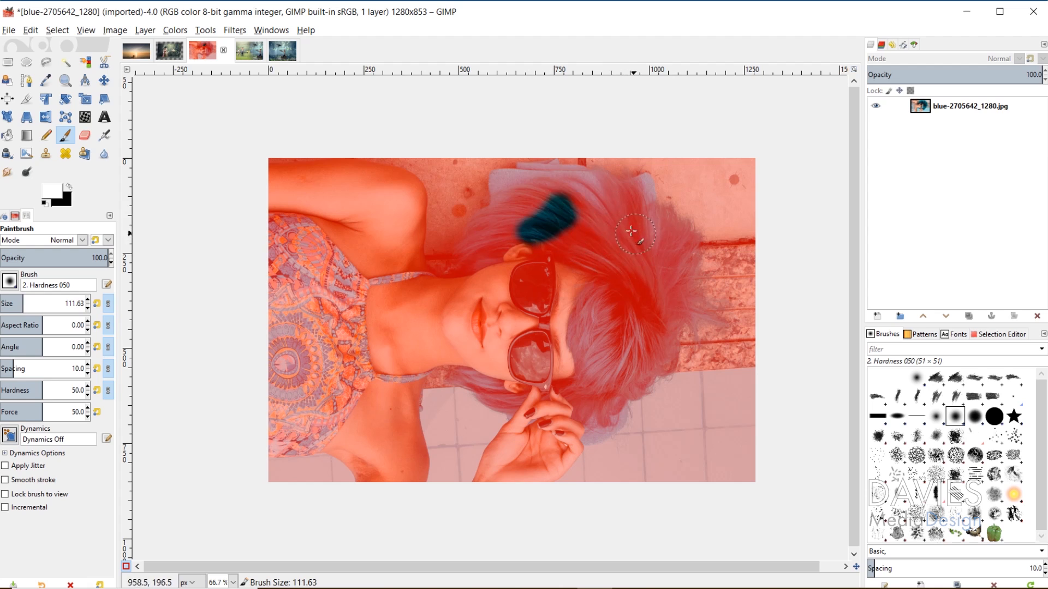
mouse_move(631, 231)
mouse_down()
mouse_move(525, 205)
mouse_move(534, 199)
mouse_move(476, 244)
mouse_move(493, 247)
mouse_move(472, 239)
mouse_move(495, 230)
mouse_move(461, 247)
mouse_move(515, 222)
mouse_move(610, 246)
mouse_move(533, 195)
mouse_move(590, 190)
mouse_move(516, 207)
mouse_move(618, 205)
mouse_move(598, 186)
mouse_move(634, 200)
mouse_move(674, 238)
mouse_move(623, 276)
mouse_move(627, 262)
mouse_move(613, 275)
mouse_move(589, 262)
mouse_move(585, 317)
mouse_move(626, 294)
mouse_move(677, 236)
mouse_move(656, 323)
mouse_move(627, 378)
mouse_move(589, 408)
mouse_up()
key([)
mouse_move(519, 402)
mouse_down()
mouse_move(486, 396)
mouse_move(493, 383)
mouse_move(453, 385)
mouse_up()
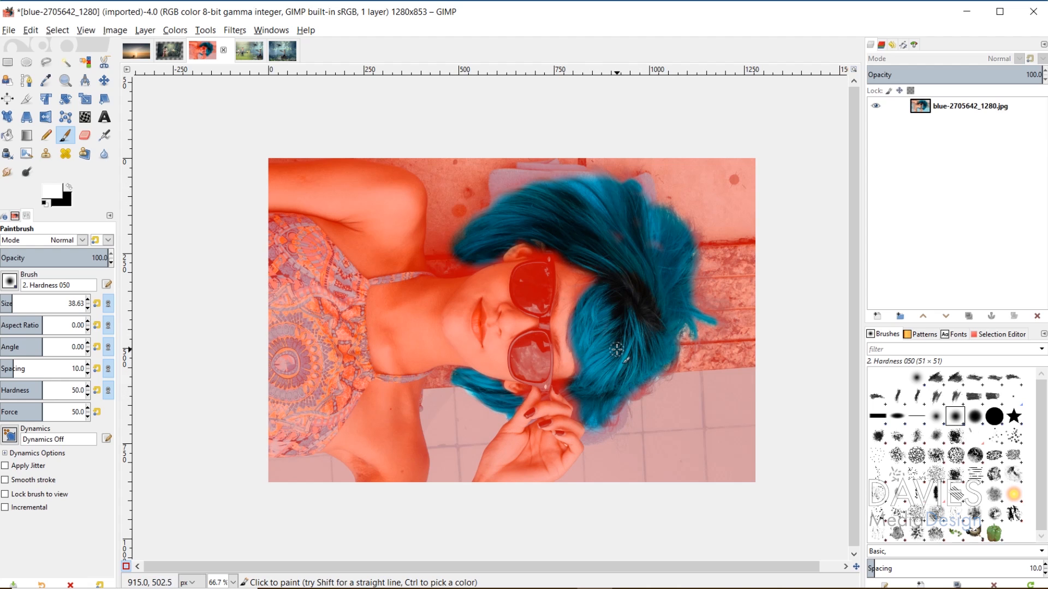
key(shift+q)
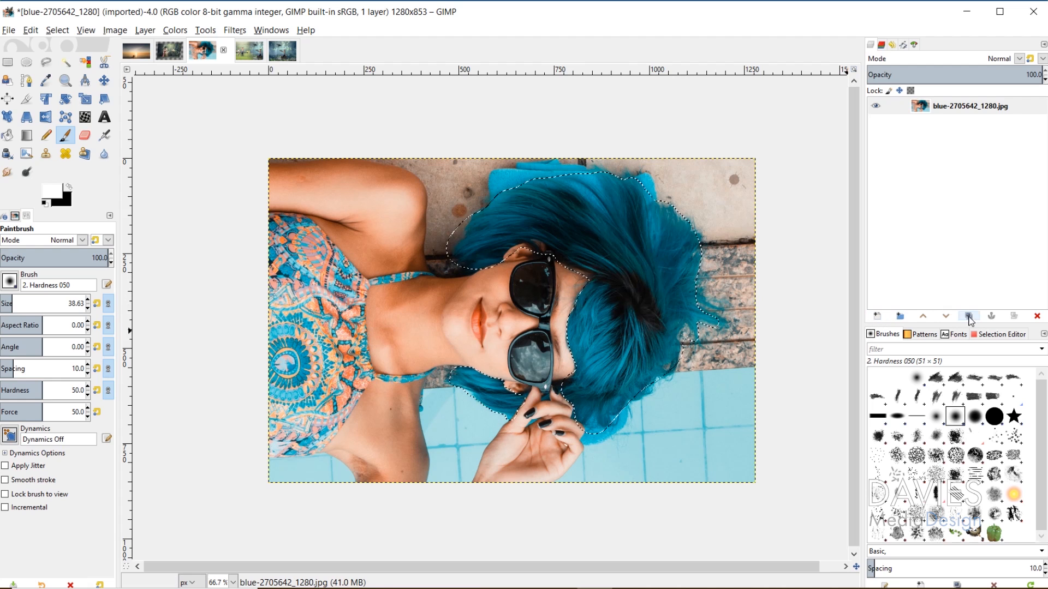
Duplicate the photo layer and rename the copy "Hair Color"
click(969, 317)
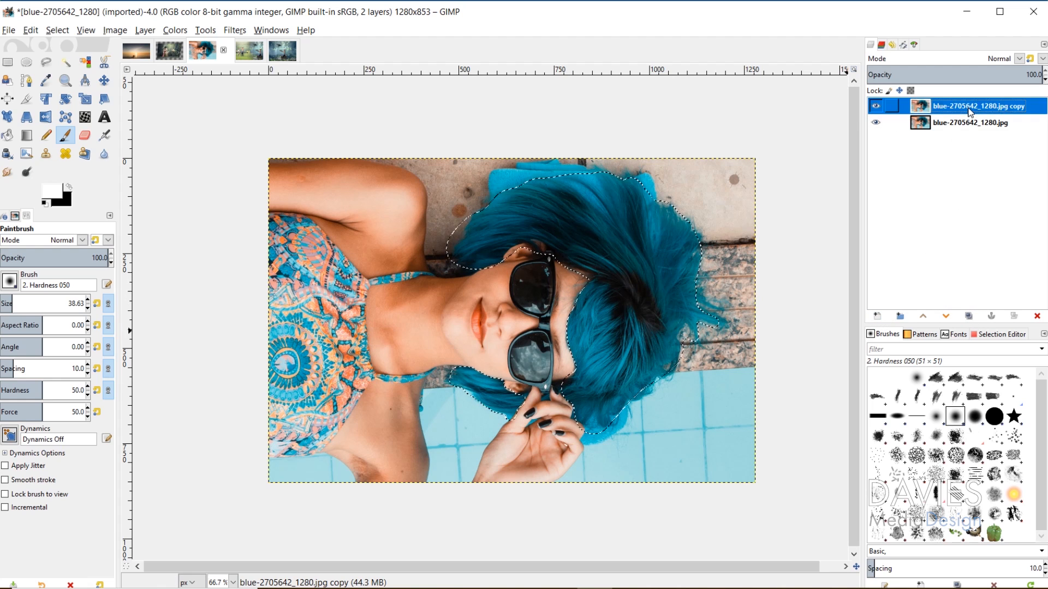
double_click(972, 105)
text(Hair Colo)
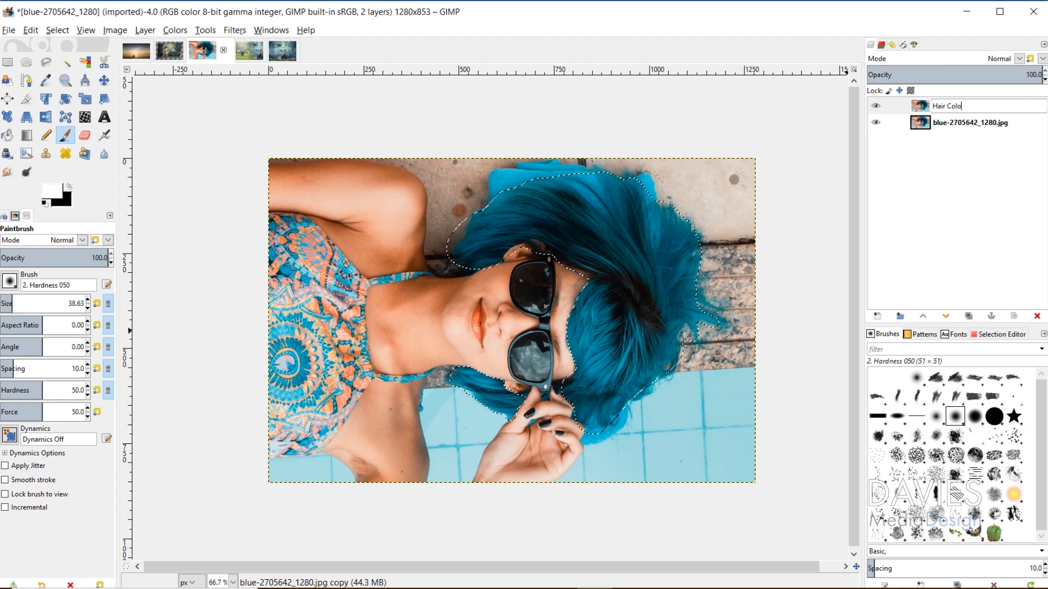
text(r)
key(Return)
Add a layer mask to the Hair Color layer, initialized to Selection
right_click(922, 107)
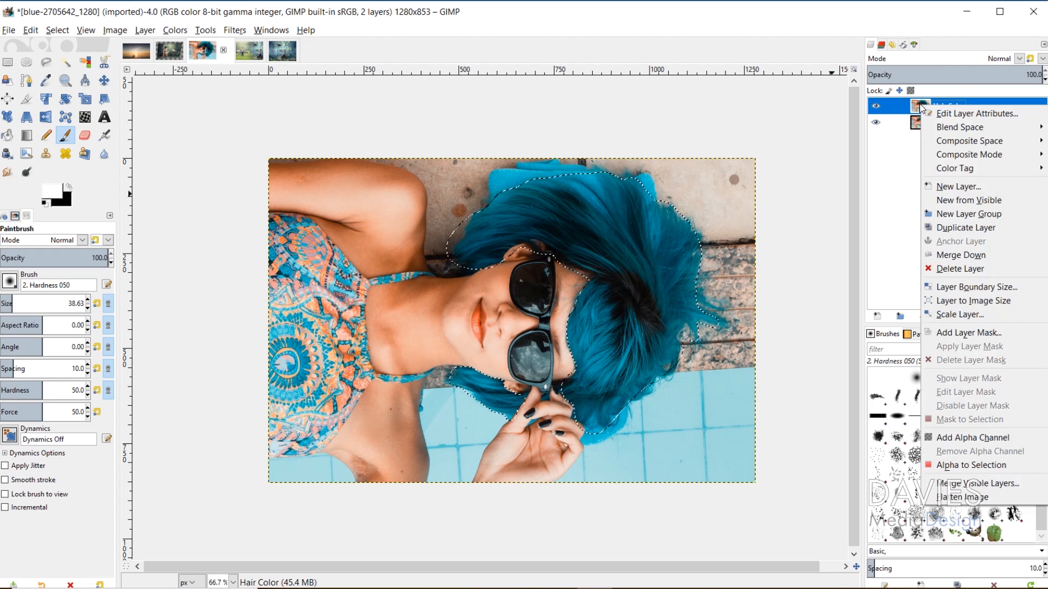
click(952, 333)
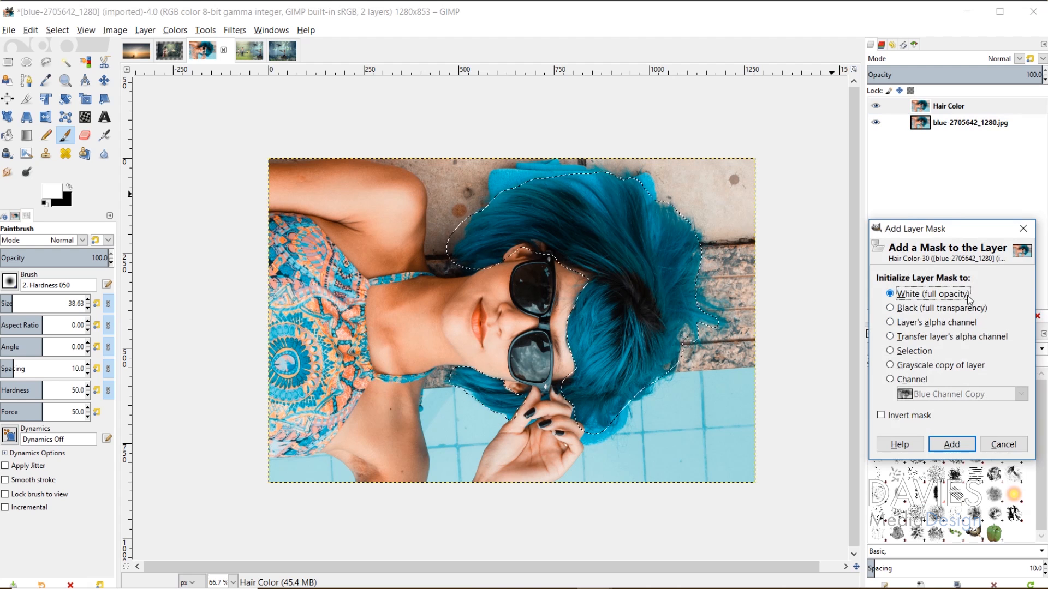
click(899, 352)
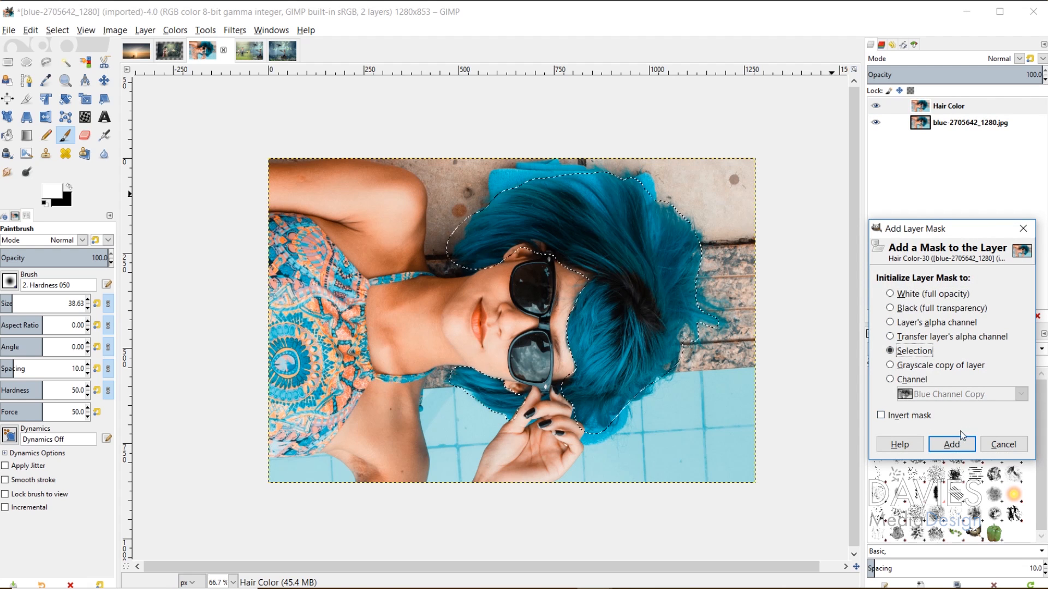
click(953, 443)
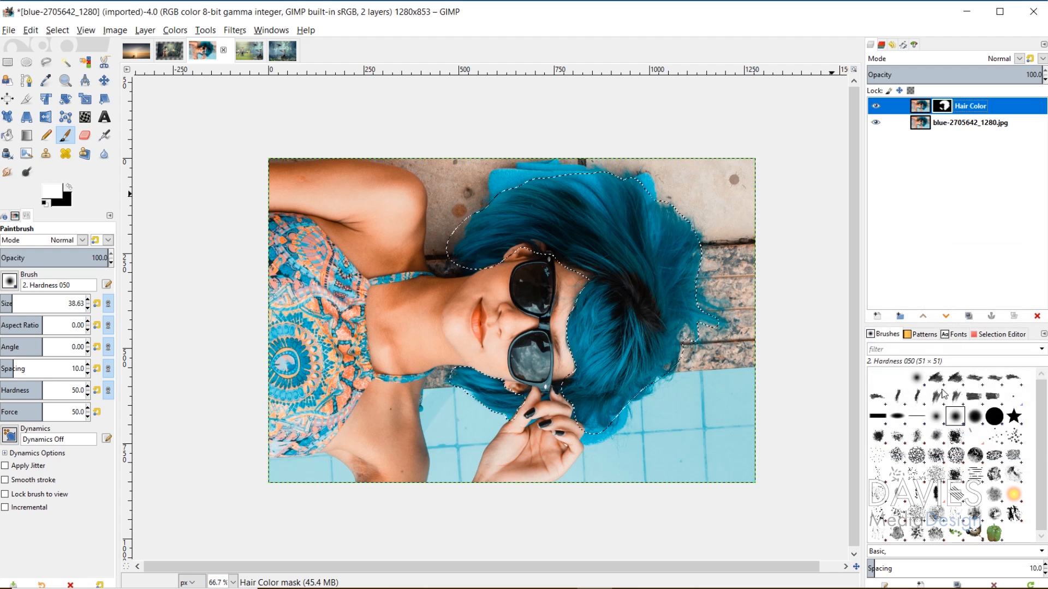
Hide the original photo layer below Hair Color and clear the selection
click(876, 123)
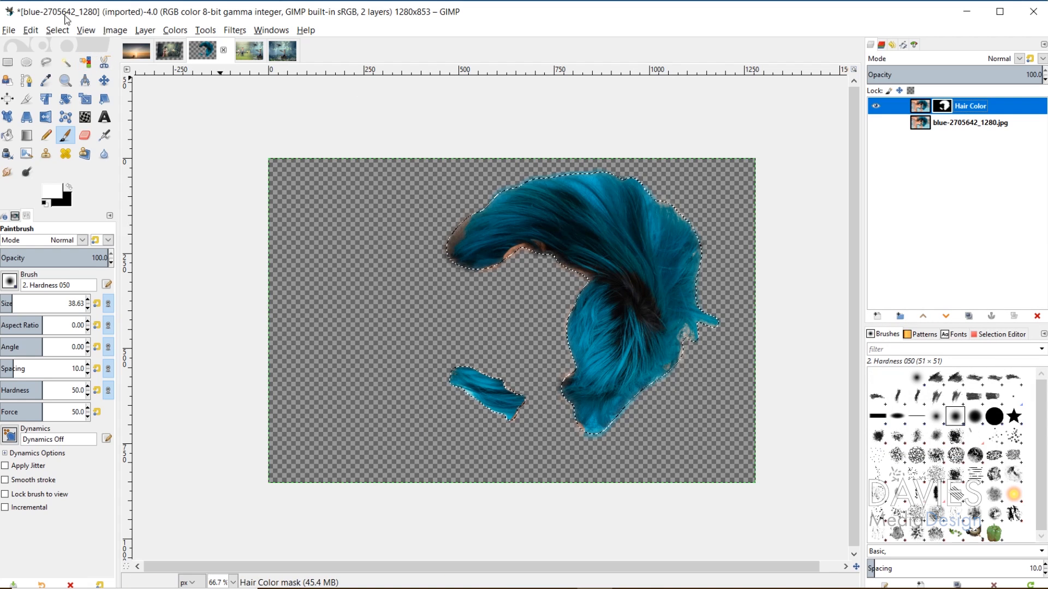
click(57, 30)
click(65, 56)
Paint black on the Hair Color mask to trim skin and background from the hair edges, and show the original photo layer again
click(945, 106)
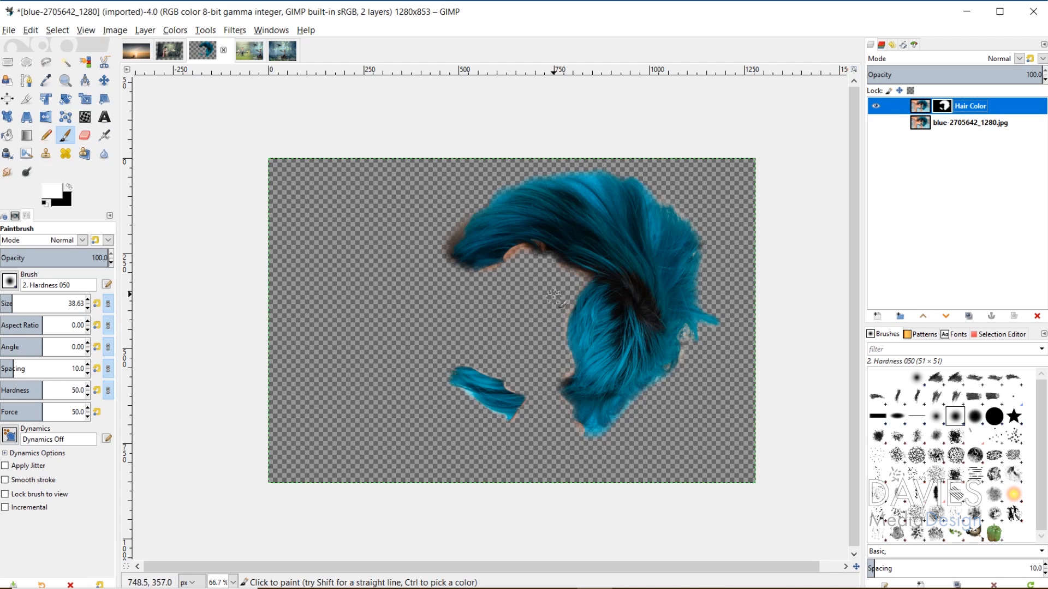
click(69, 188)
mouse_move(509, 264)
mouse_down()
mouse_move(523, 251)
mouse_move(484, 274)
mouse_move(559, 264)
mouse_move(584, 278)
mouse_up()
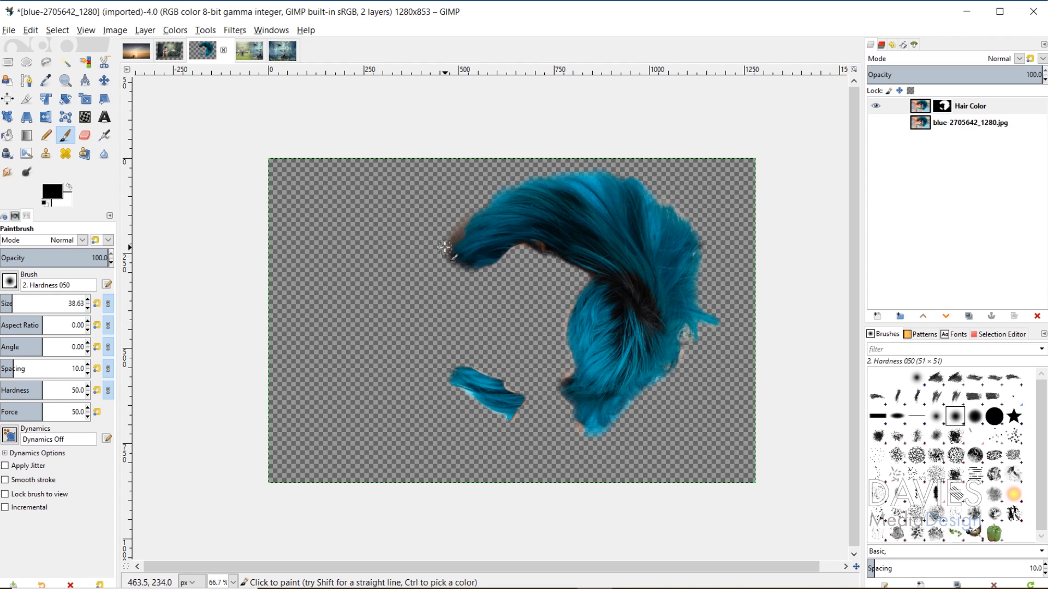
drag(445, 247, 449, 241)
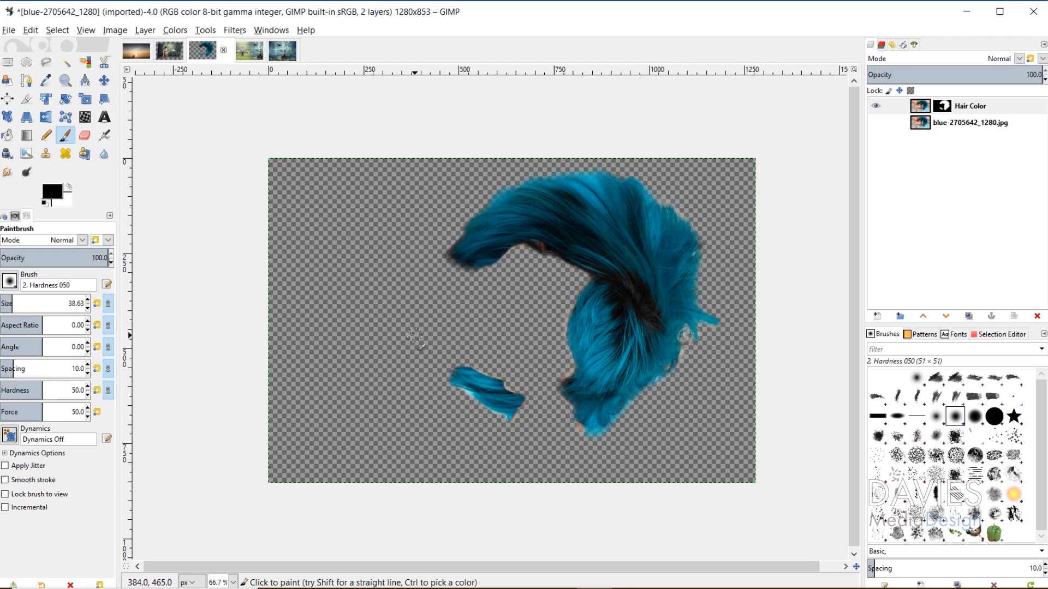
drag(518, 418, 509, 383)
drag(553, 428, 604, 435)
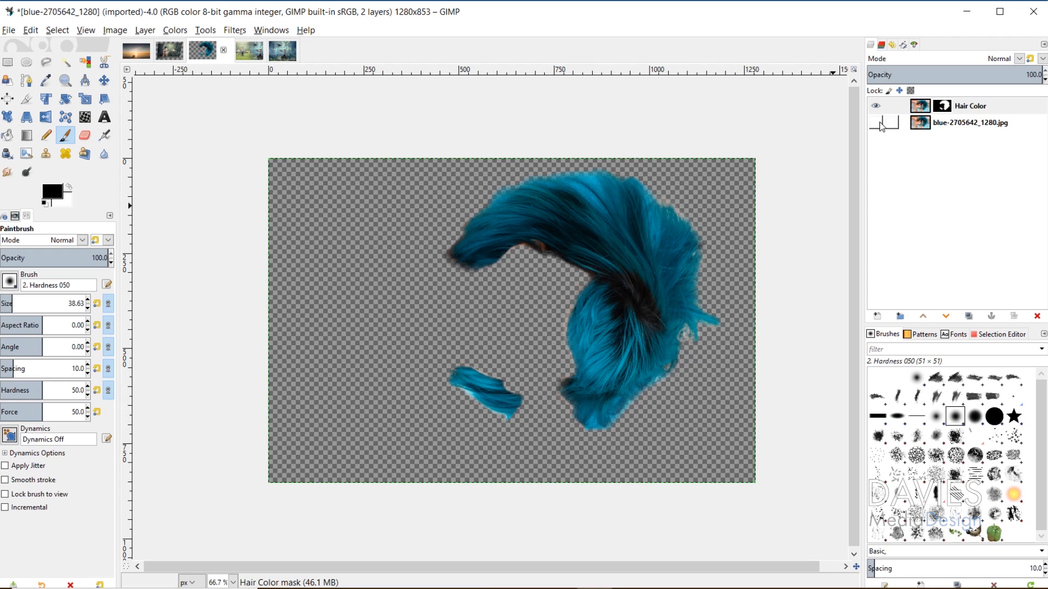
click(876, 122)
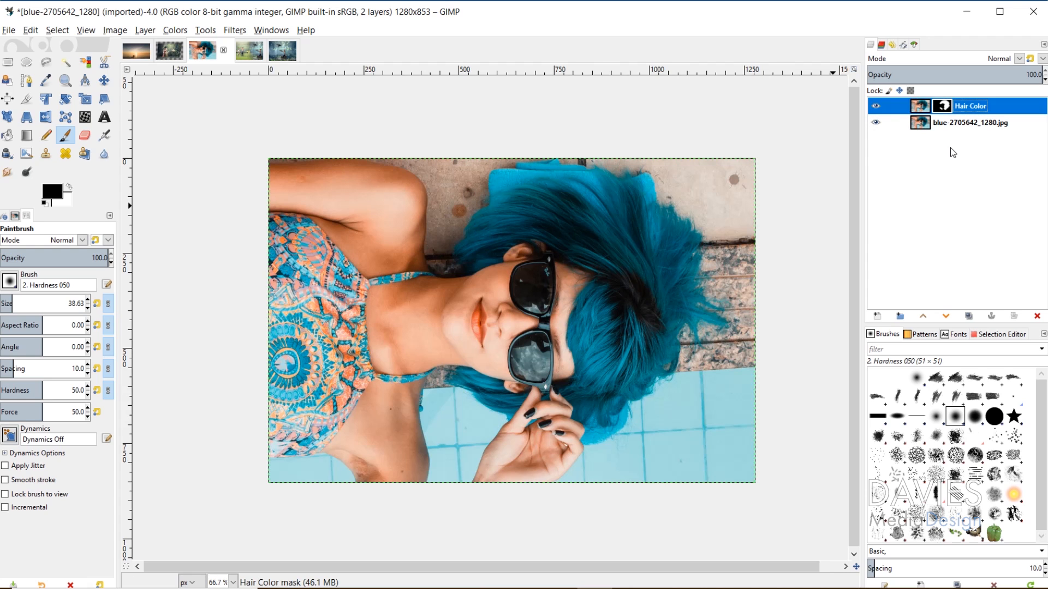
Target the Hair Color layer's image instead of its mask, and set the foreground color to bright red
click(921, 108)
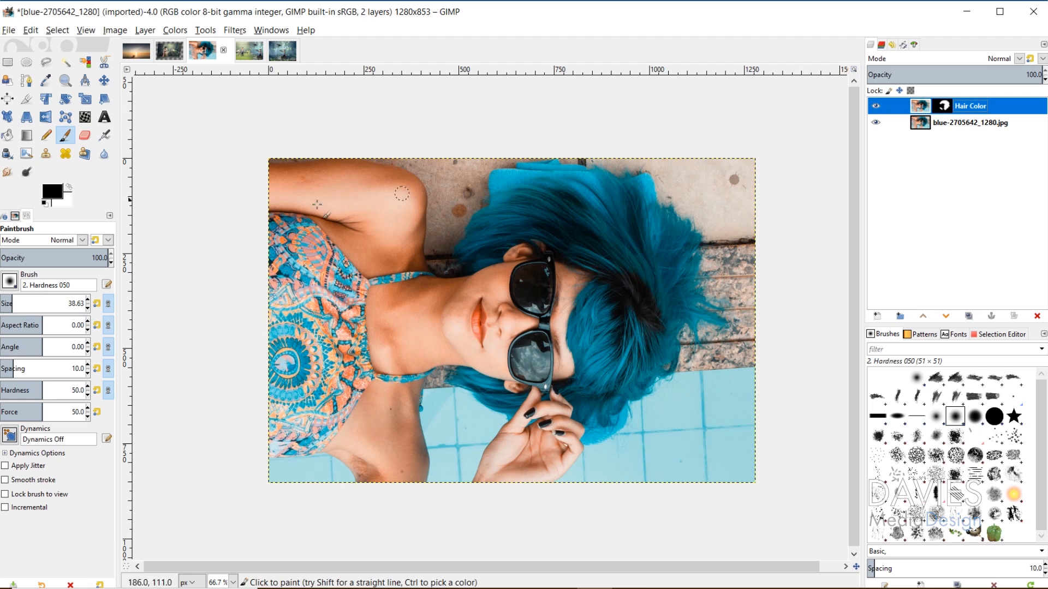
click(60, 195)
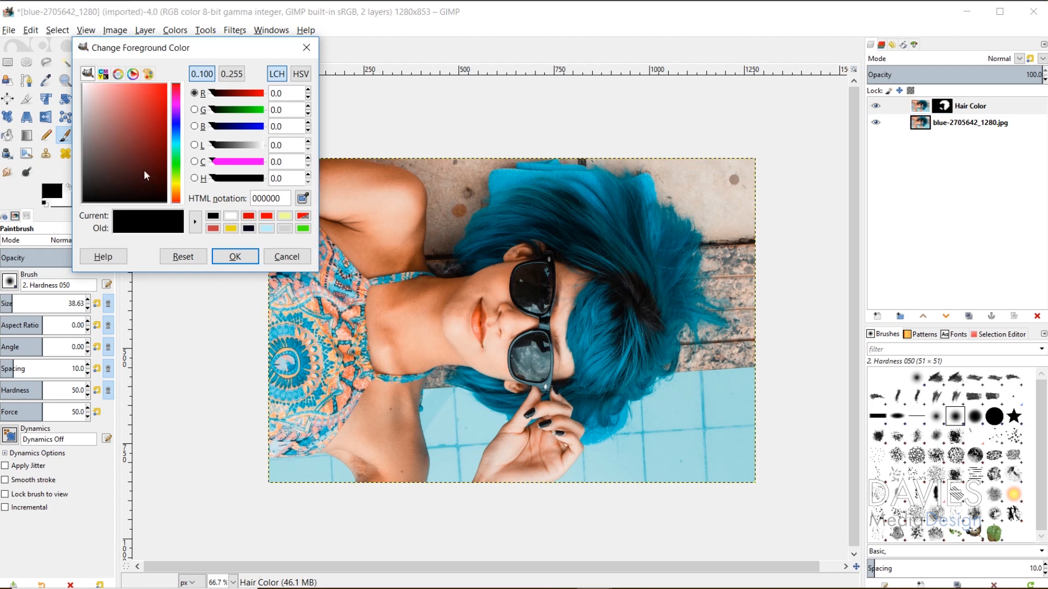
drag(143, 170, 183, 75)
click(234, 257)
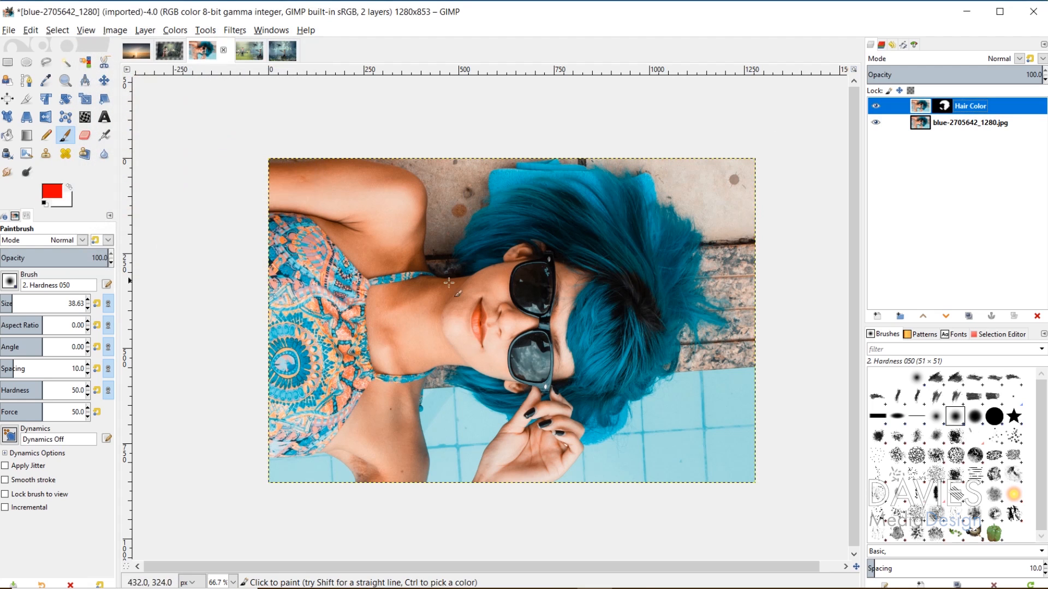
Enlarge the brush to 174.63 and paint red over all the hair on the Hair Color layer
key(bracketright)
key(bracketright)
key(bracketright)
key(bracketright)
key(bracketright)
key(bracketright)
key(bracketright)
key(bracketright)
key(bracketright)
key(bracketright)
key(bracketright)
key(bracketright)
key(bracketright)
key(bracketright)
key(bracketright)
key(bracketright)
key(bracketright)
key(bracketright)
key(bracketright)
key(bracketright)
key(bracketright)
key(bracketright)
key(bracketright)
key(bracketright)
key(bracketright)
key(bracketright)
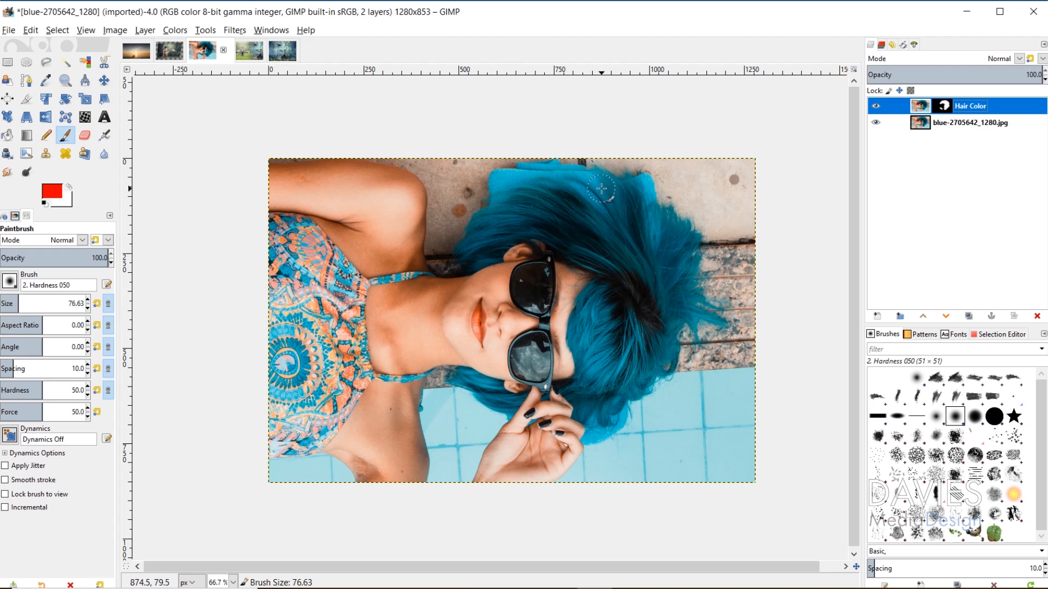
key(bracketright)
key(bracketright)
key(bracketright)
key(bracketright)
key(bracketright)
key(bracketright)
key(bracketright)
key(bracketright)
key(bracketright)
key(bracketright)
key(bracketright)
key(bracketright)
key(bracketright)
key(bracketright)
key(bracketright)
key(bracketright)
key(bracketright)
key(bracketright)
key(bracketright)
key(bracketright)
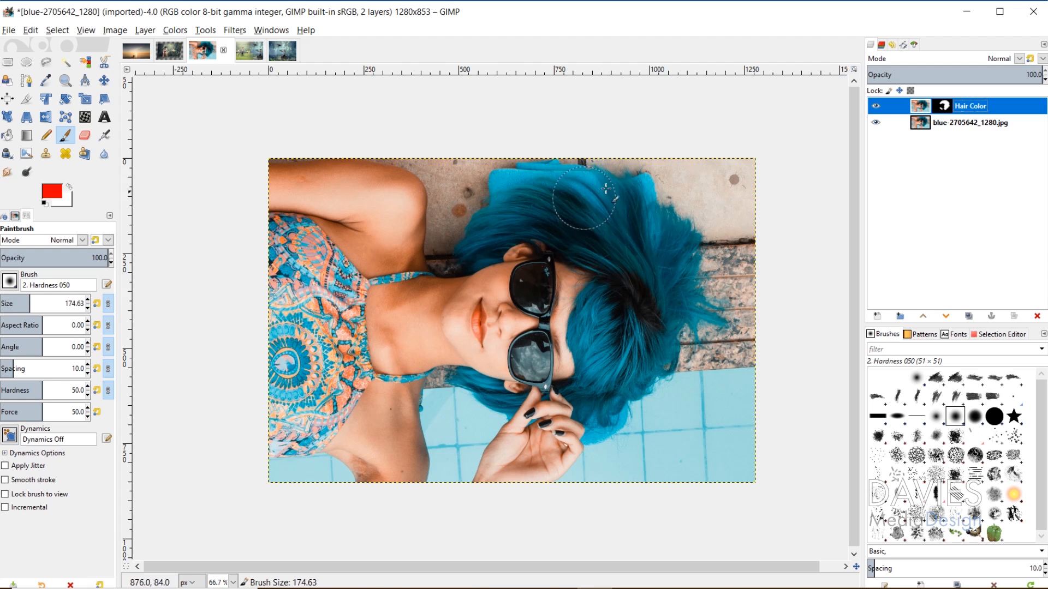
mouse_move(394, 288)
mouse_down()
mouse_move(475, 191)
mouse_move(538, 194)
mouse_move(578, 210)
mouse_move(606, 303)
mouse_move(676, 247)
mouse_move(698, 322)
mouse_move(600, 404)
mouse_move(627, 437)
mouse_move(681, 386)
mouse_up()
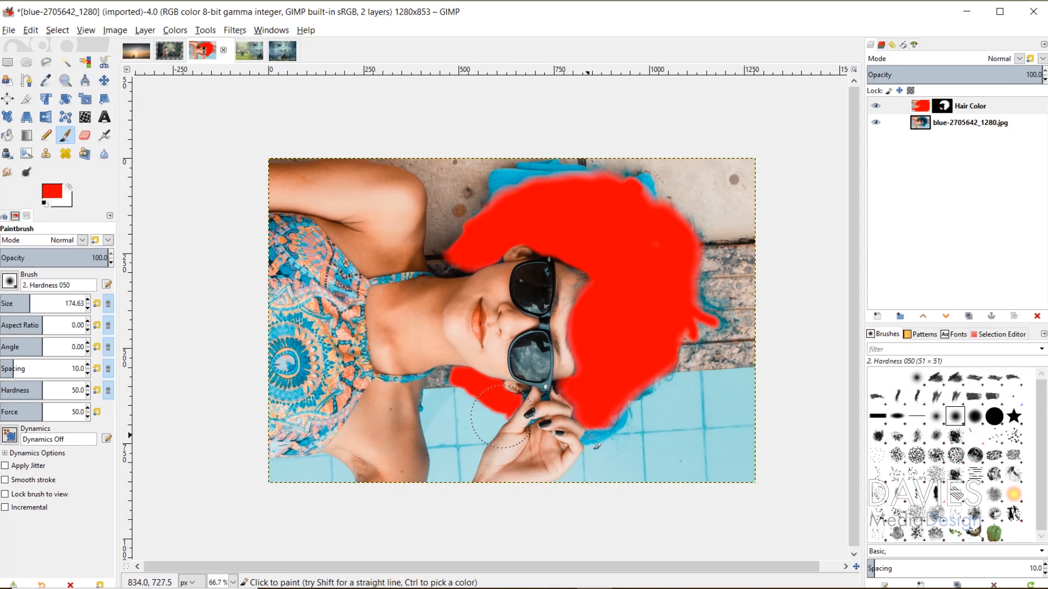
Switch to Photoshop and set the Hair Color layer's blend mode to Color
click(559, 588)
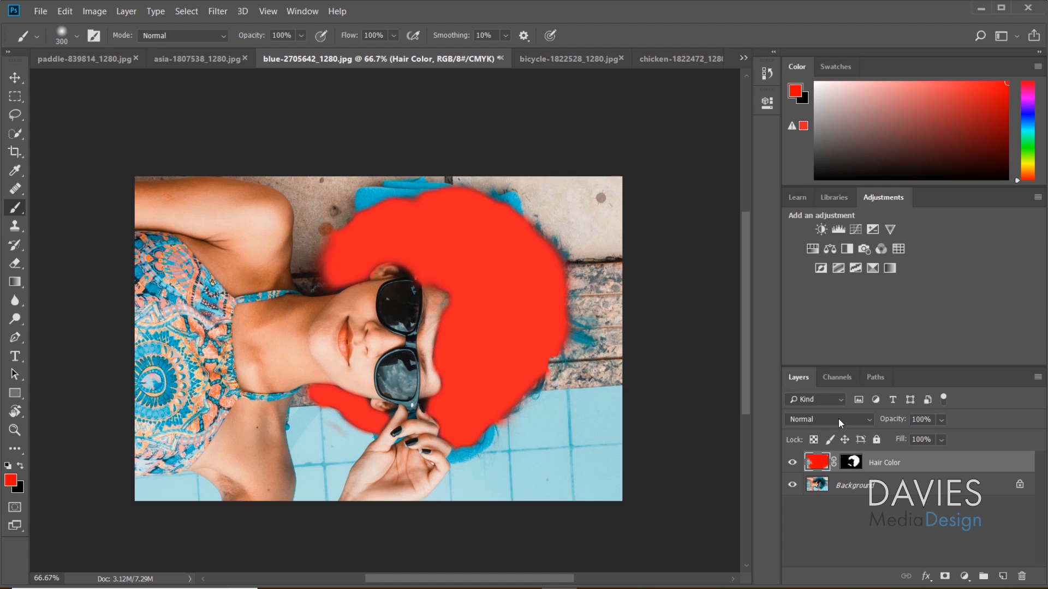
click(861, 425)
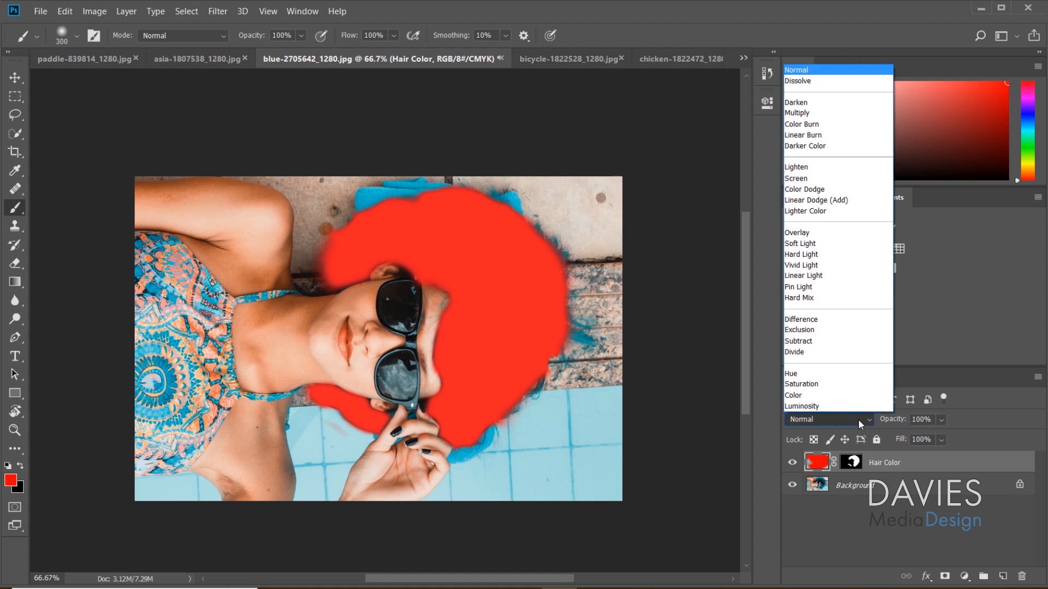
click(828, 398)
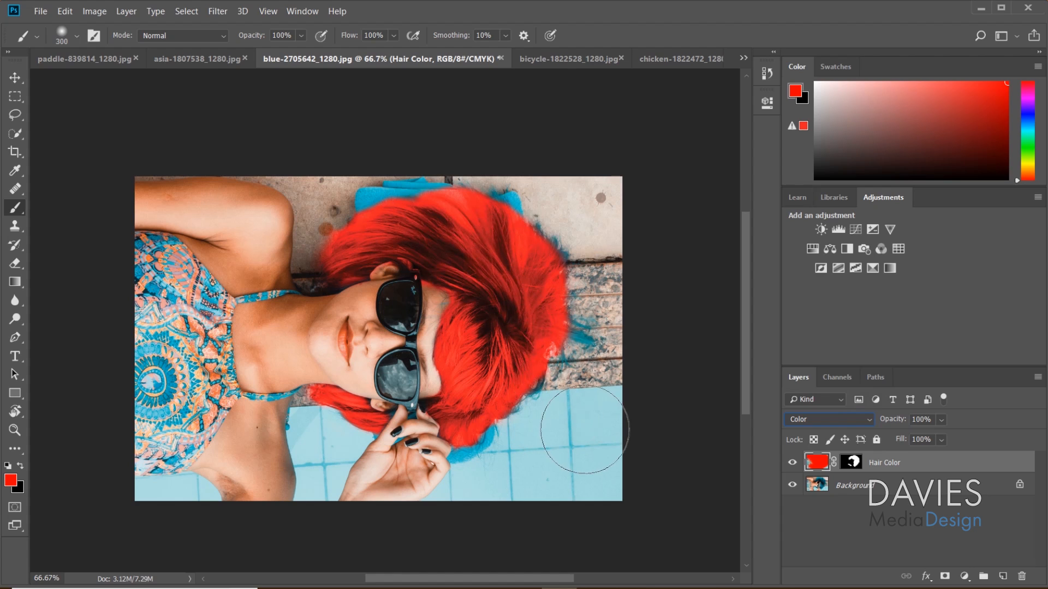
Select the Hair Color mask, reselect the layer's image, and try a lower layer opacity before restoring 100%
click(852, 465)
click(853, 465)
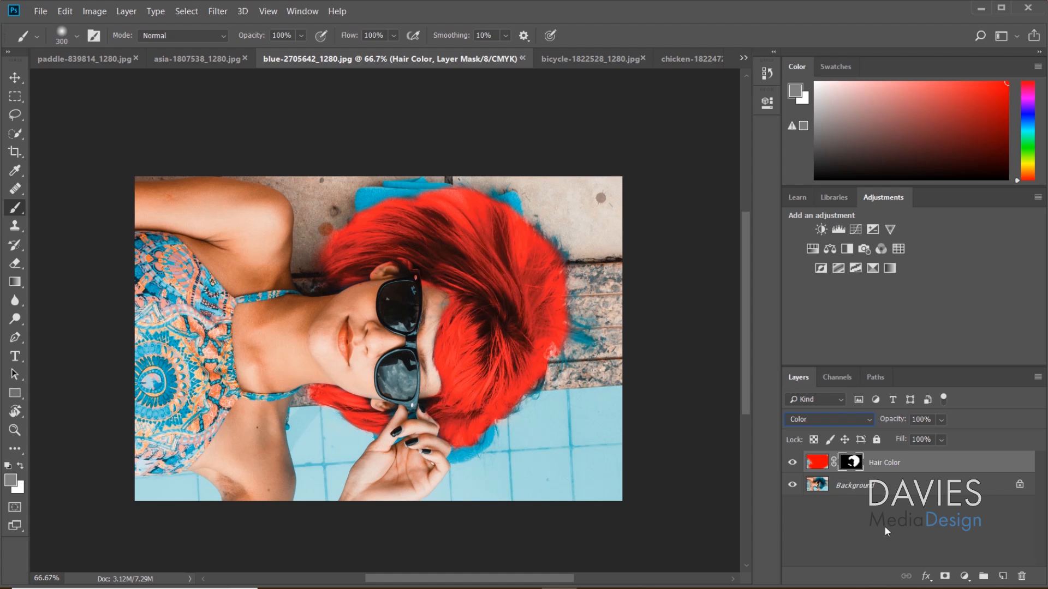
click(819, 464)
click(941, 421)
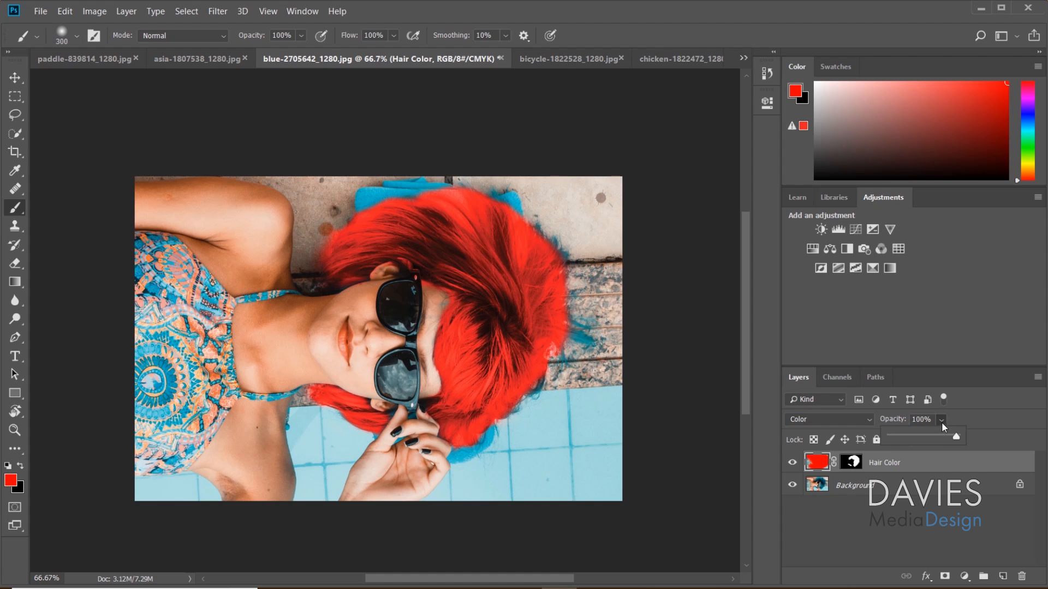
drag(932, 435, 980, 441)
Try the Overlay, Soft Light and Exclusion blend modes on the Hair Color layer
click(865, 420)
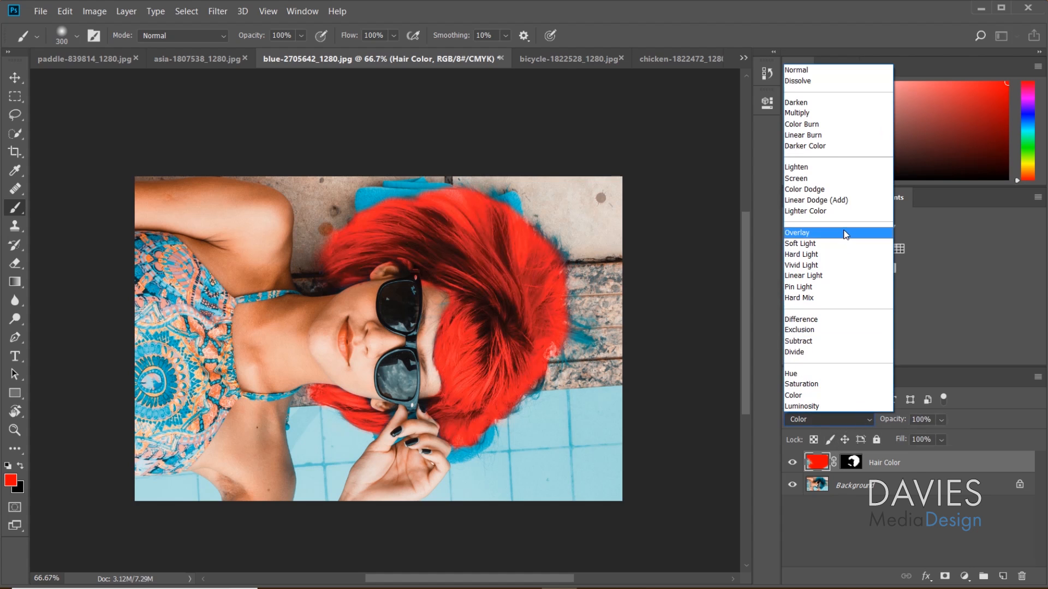
click(846, 236)
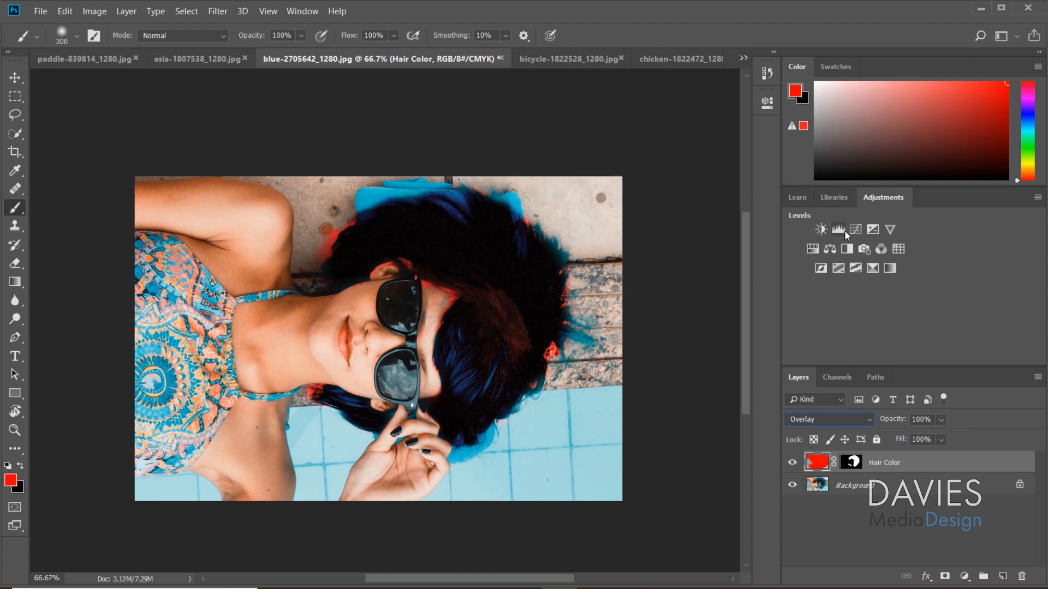
click(827, 420)
click(823, 244)
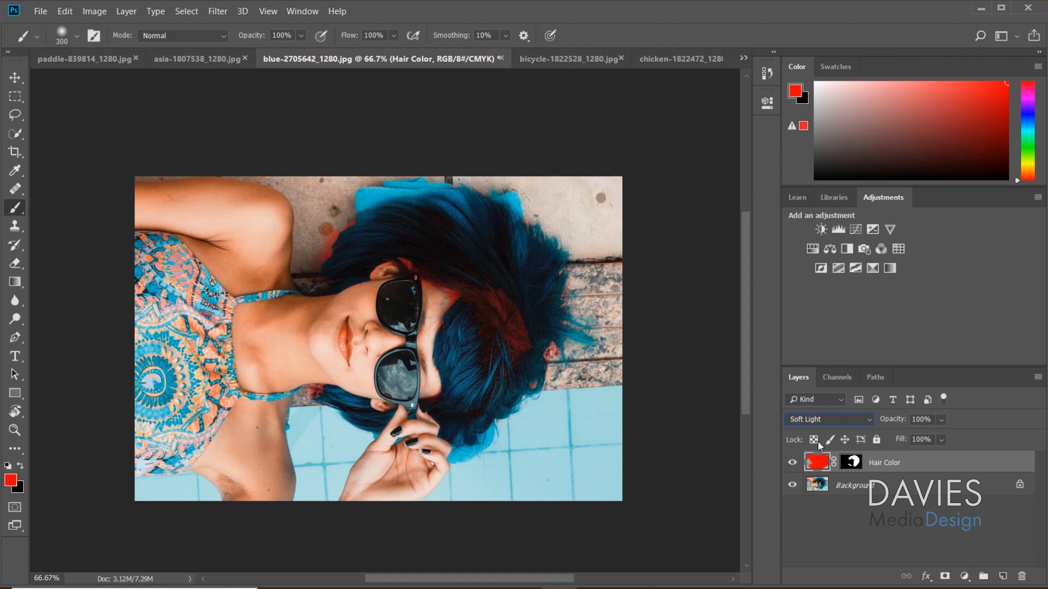
click(853, 428)
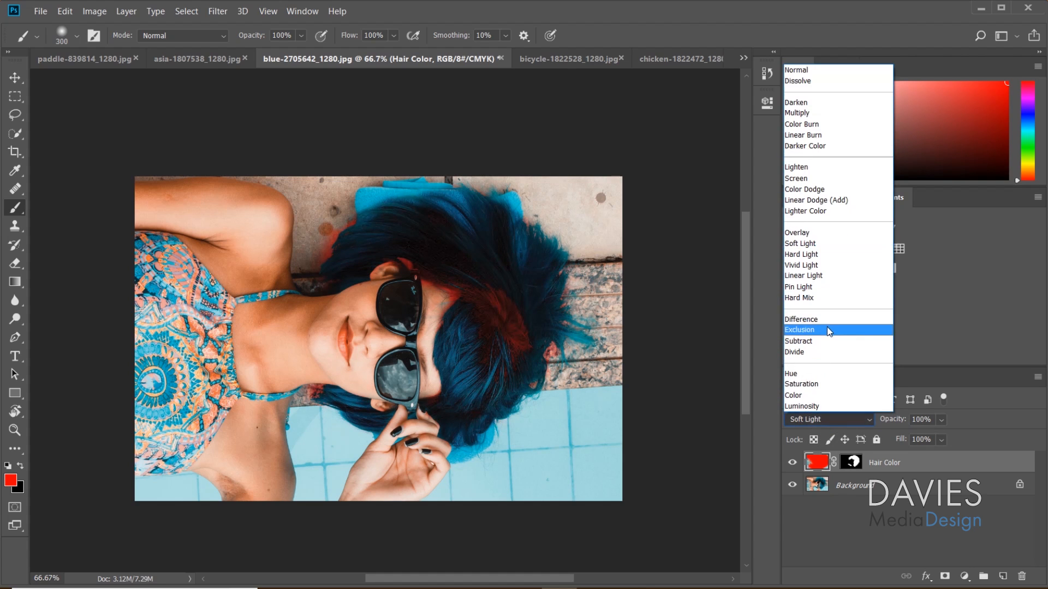
click(830, 332)
Compare the Hue, Saturation and Color blend modes on the Hair Color layer, and settle on Hue
click(827, 426)
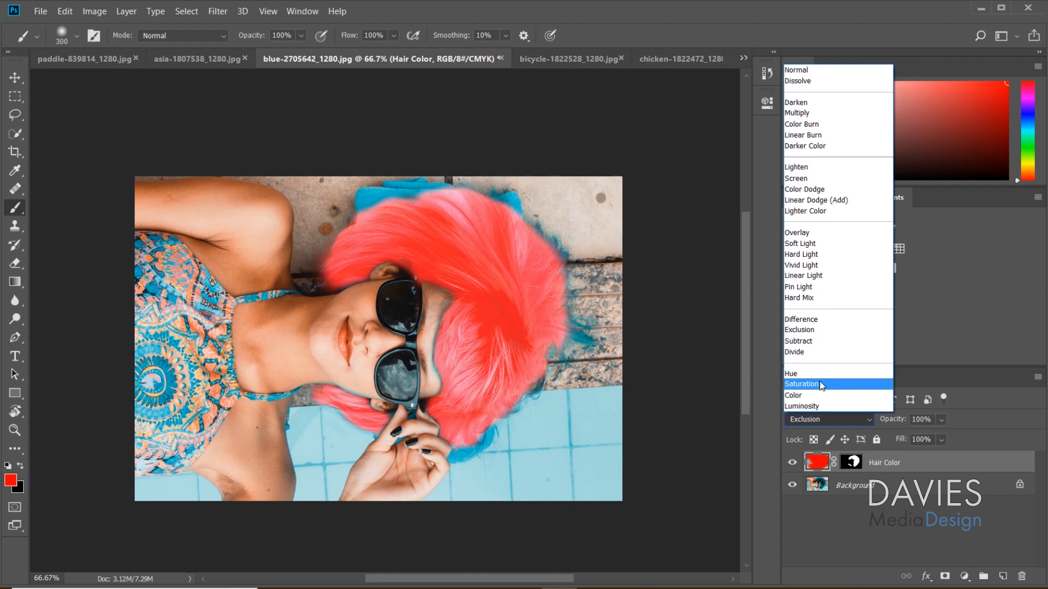
click(827, 376)
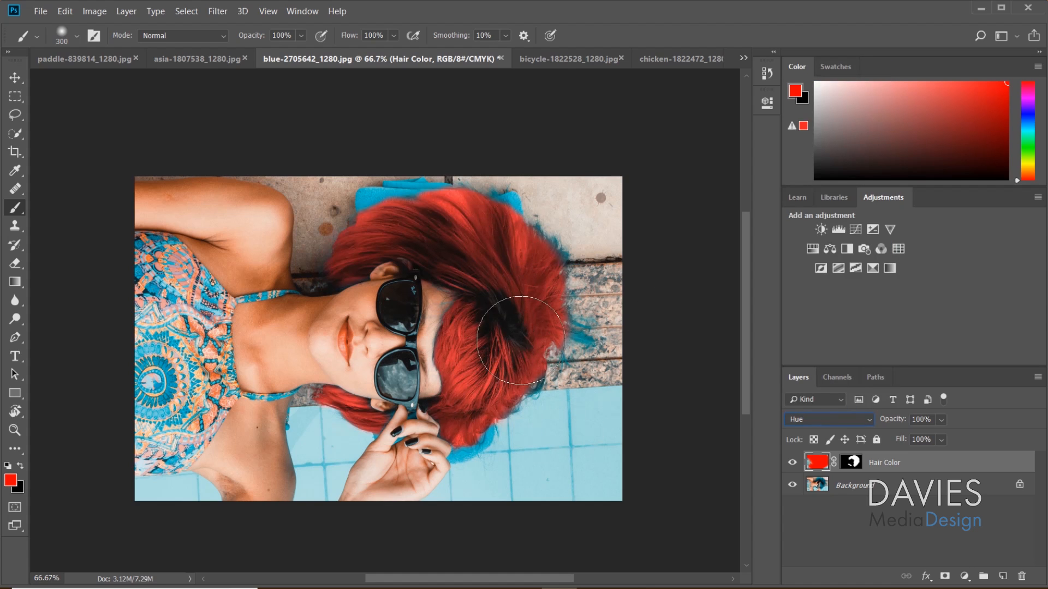
click(834, 424)
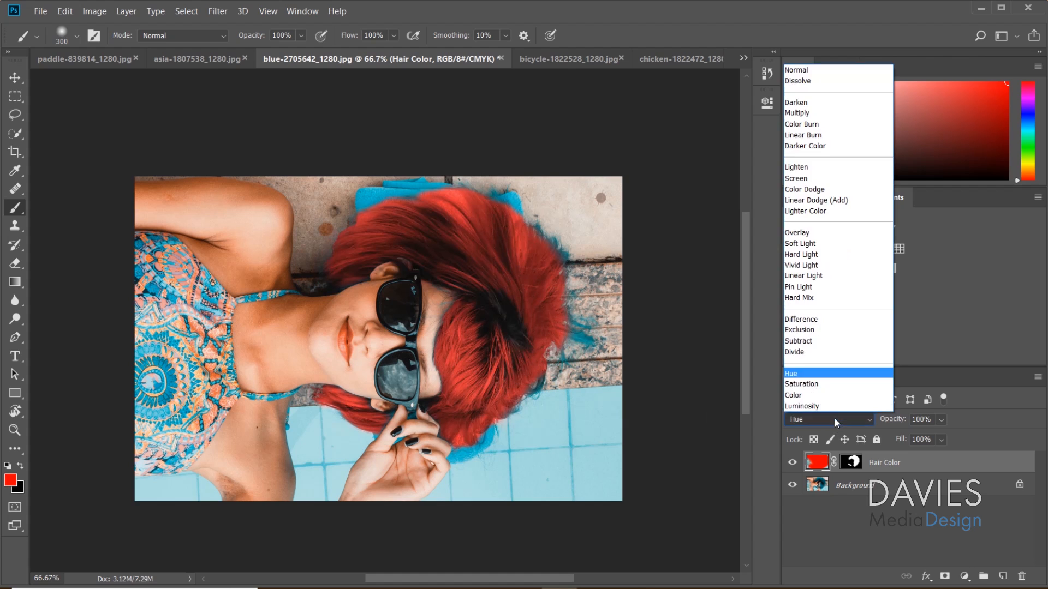
click(827, 386)
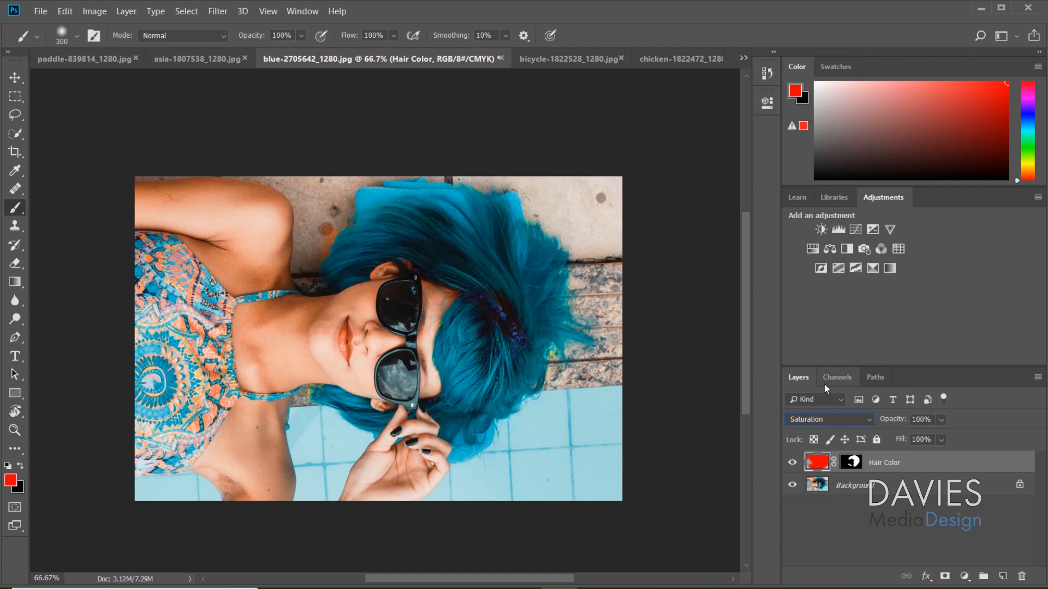
click(828, 420)
click(833, 398)
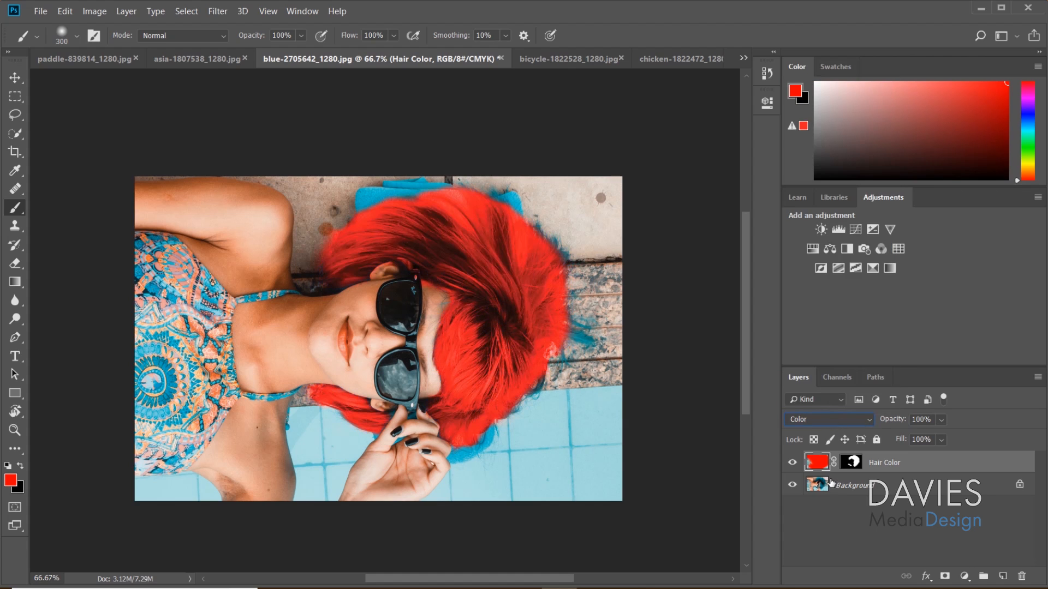
click(843, 421)
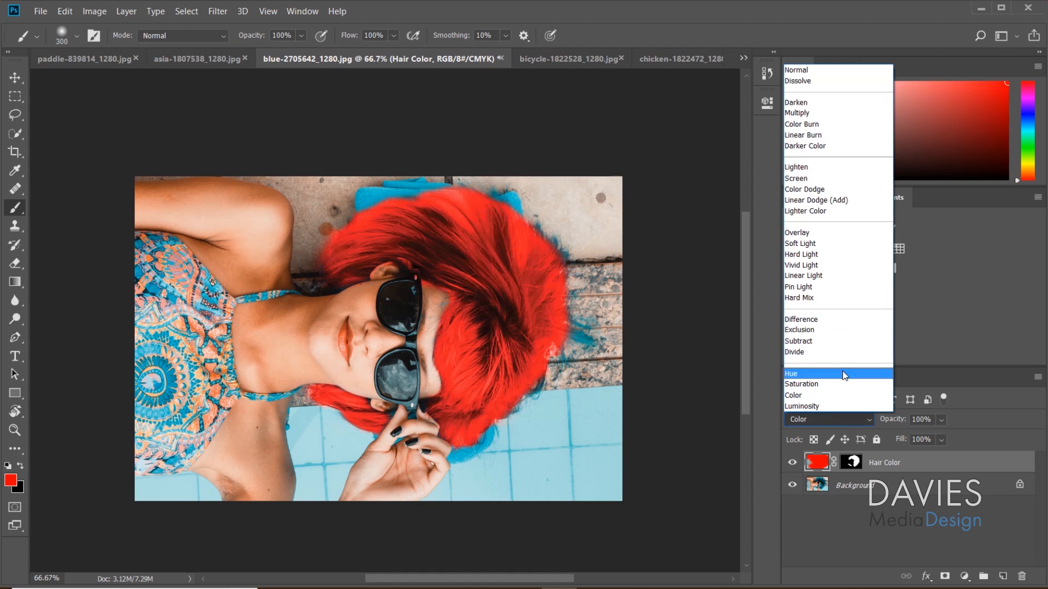
click(845, 375)
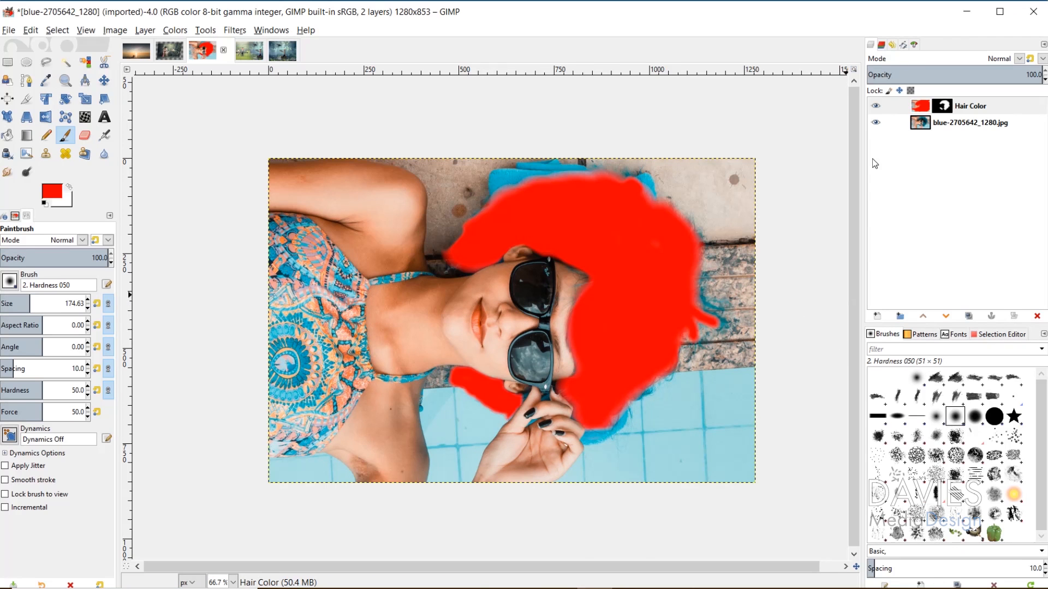
Try the Color (LCH) blend mode on the Hair Color layer's image, and set the mode to Hue (HSV) instead
click(924, 107)
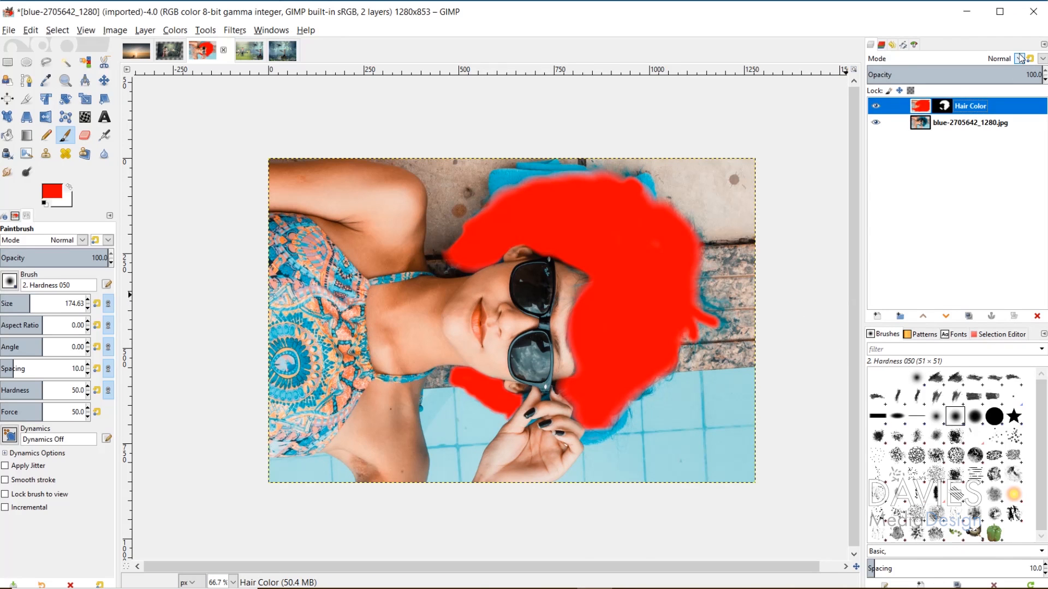
click(1019, 59)
scroll(972, 164, down, 2)
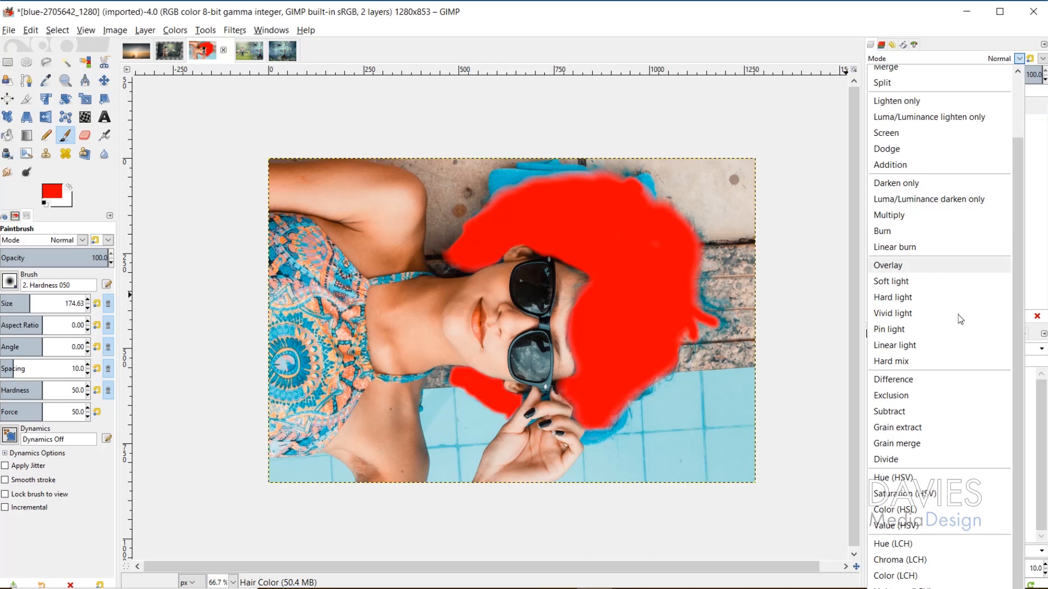
scroll(952, 494, up, 2)
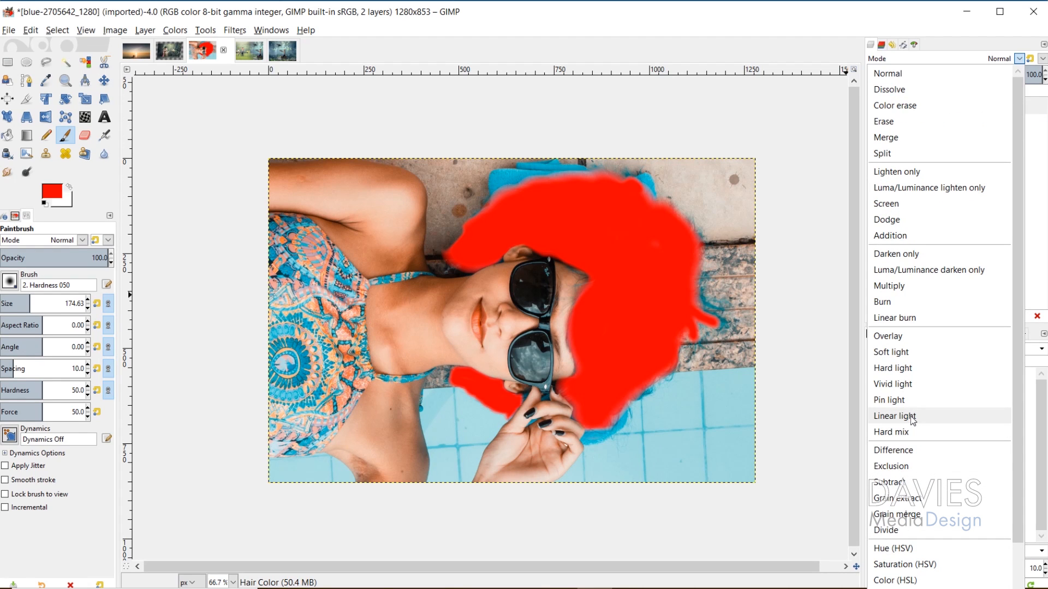
scroll(913, 419, down, 2)
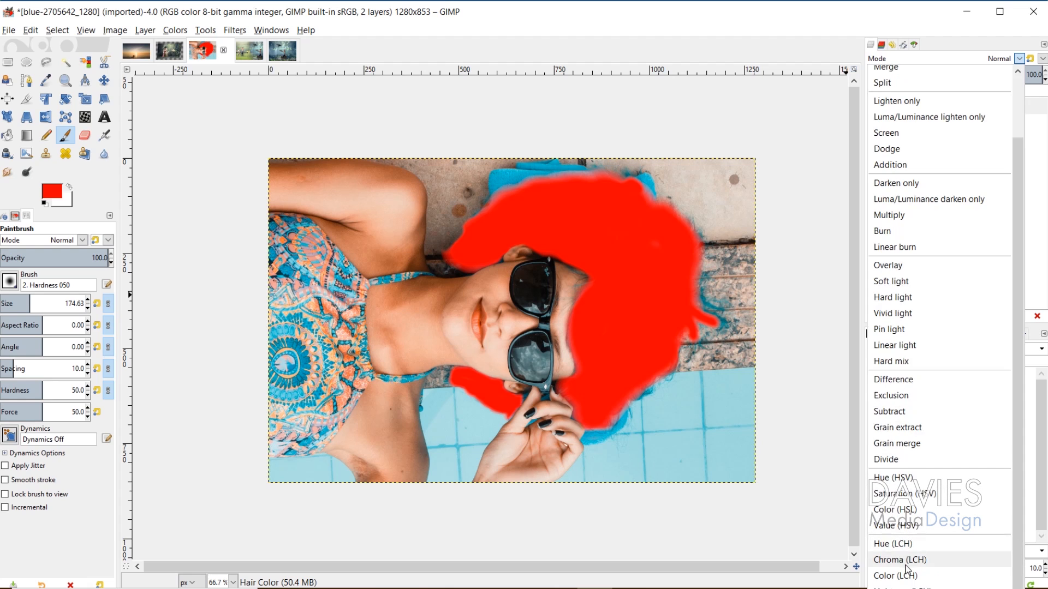
click(900, 574)
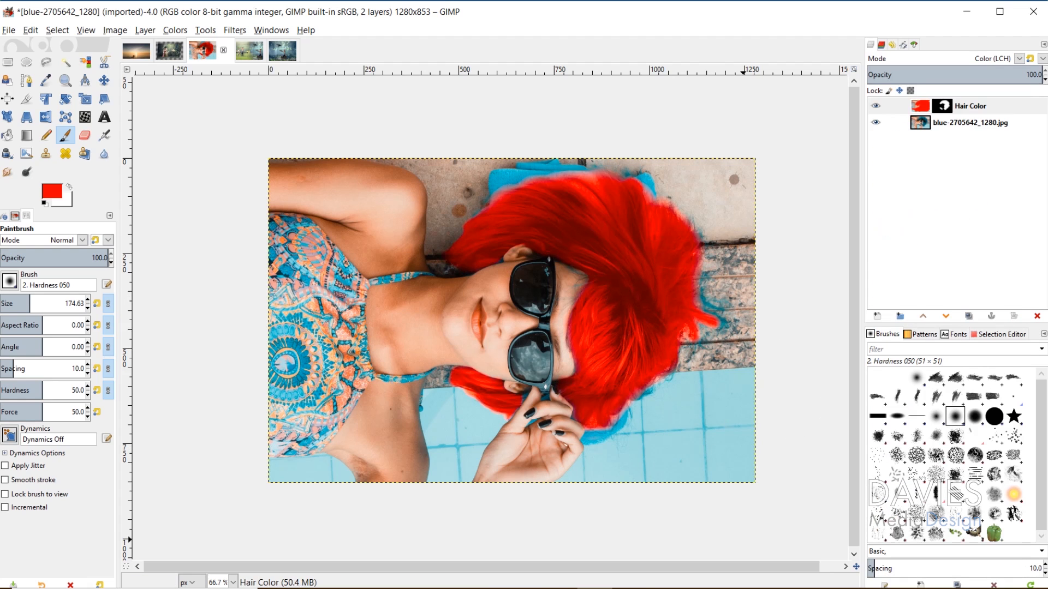
click(1016, 59)
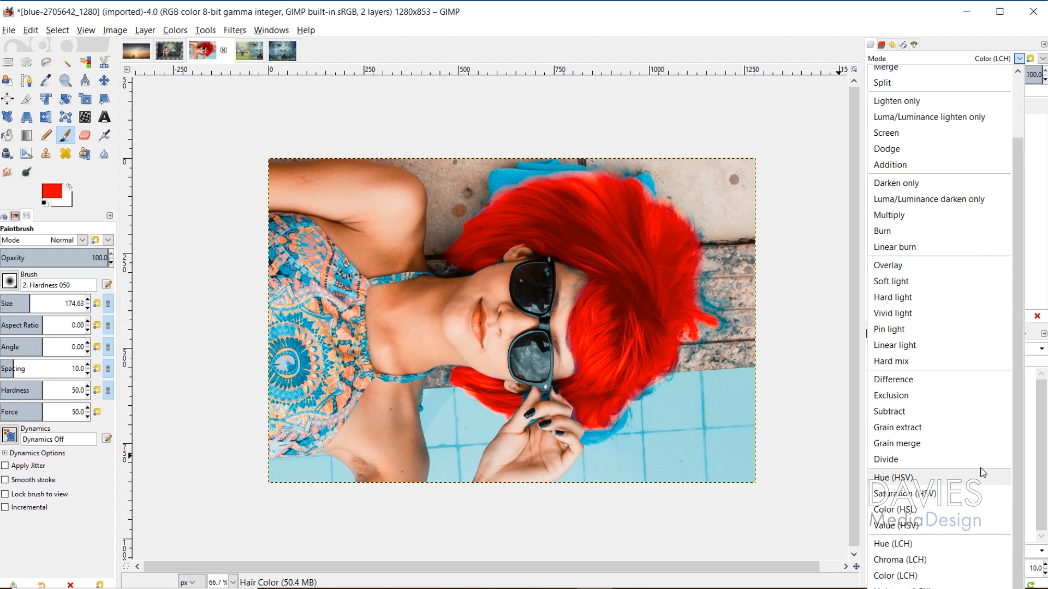
click(895, 478)
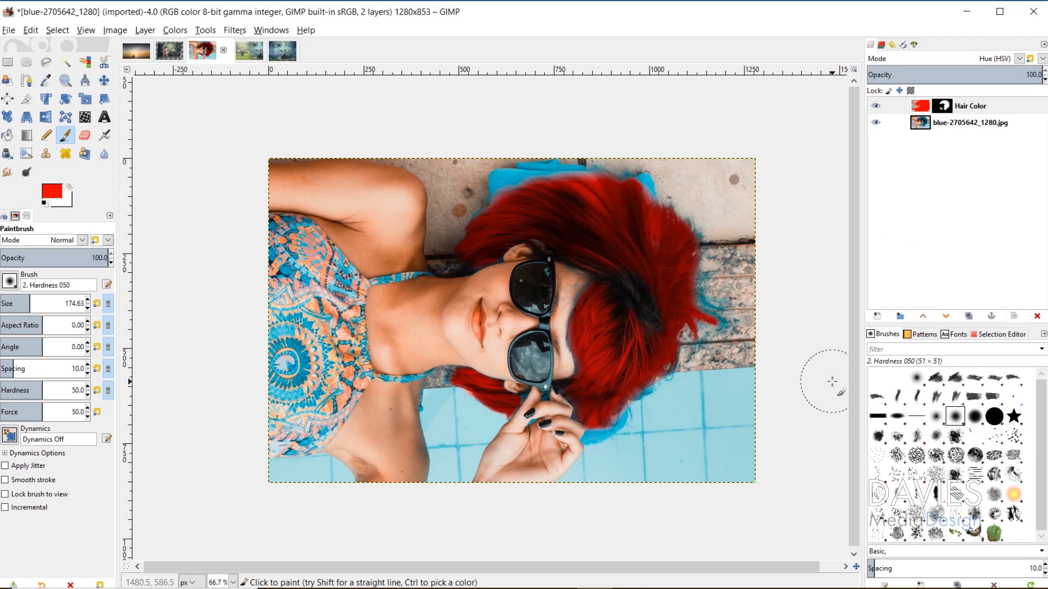
Select the Hair Color layer's mask
click(945, 108)
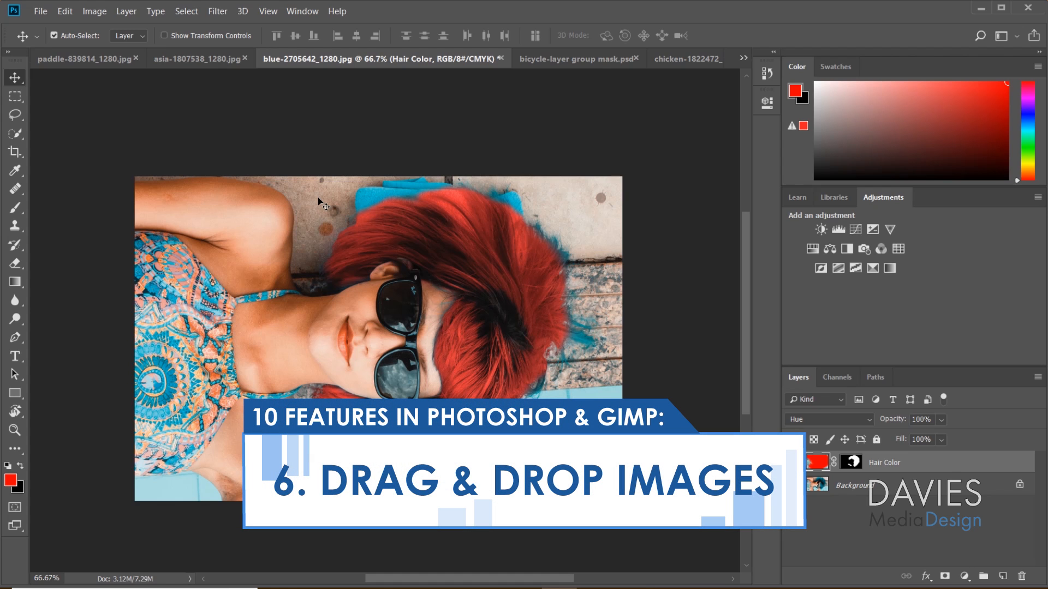
Switch to Photoshop and view the open chicken and bicycle photos in turn
drag(319, 201, 635, 216)
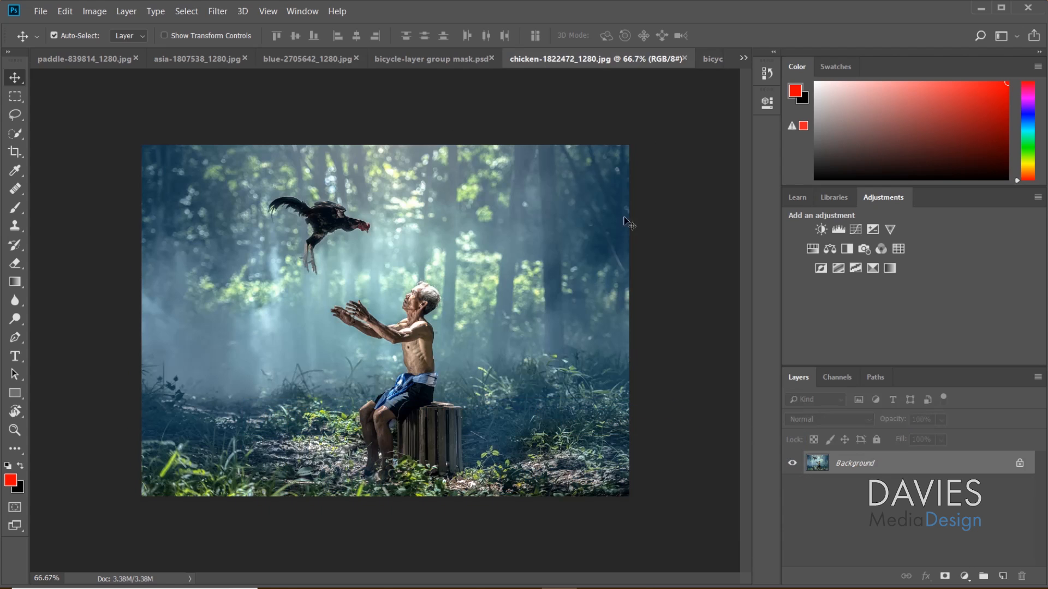
click(713, 60)
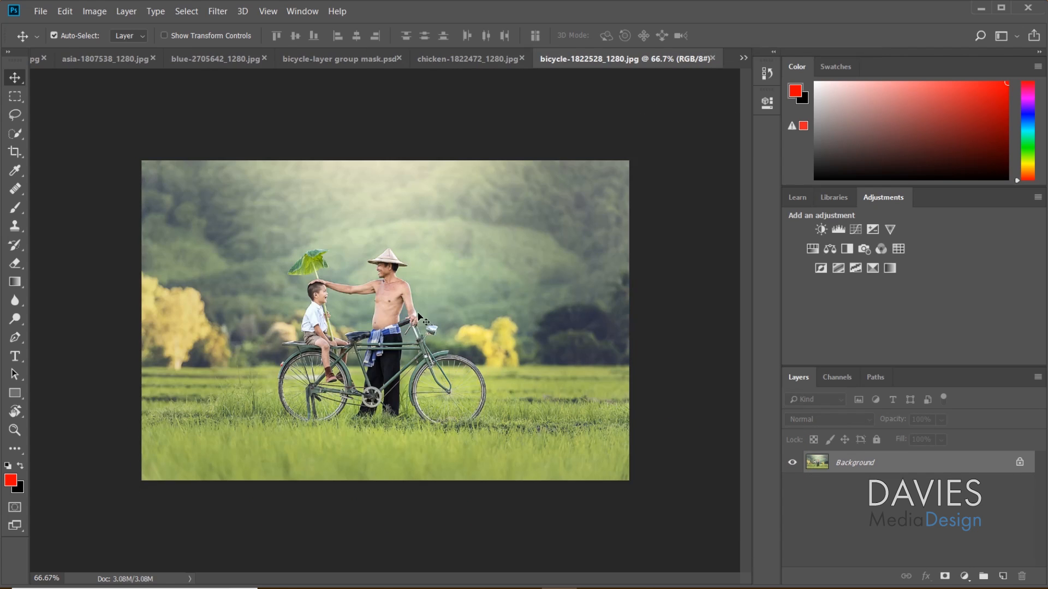
click(480, 62)
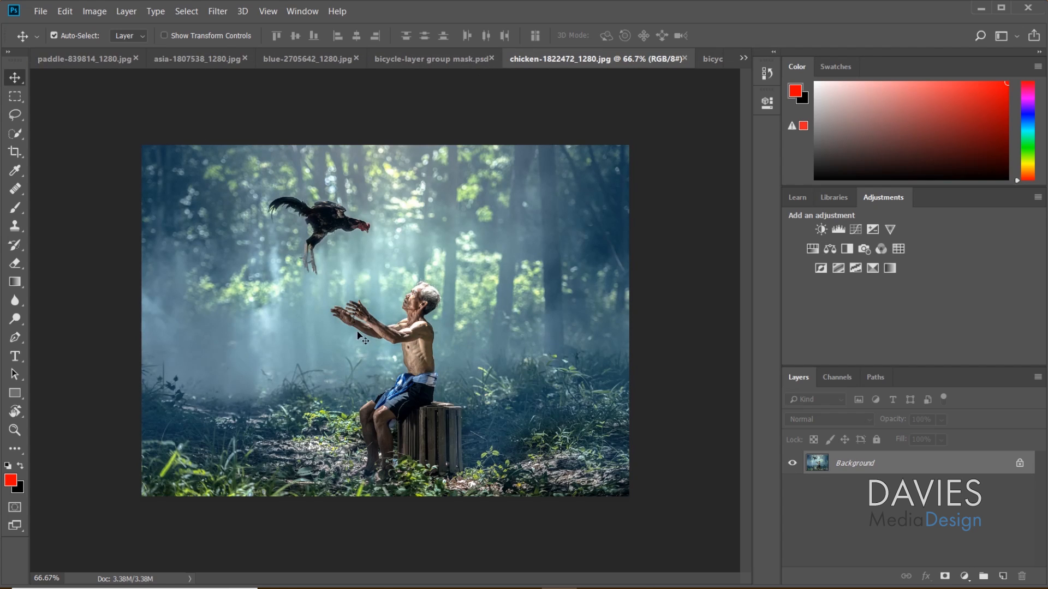
click(712, 61)
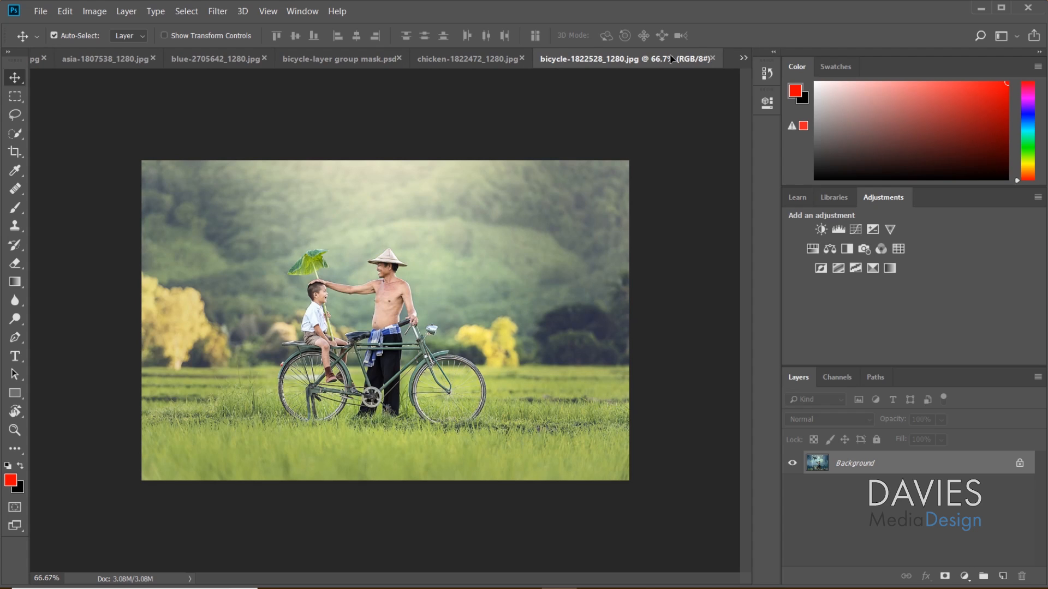
Bring the chicken photo into the bicycle-1822528_1280.jpg document as a new layer and shift it to cover the canvas
drag(659, 70, 445, 296)
drag(381, 317, 284, 300)
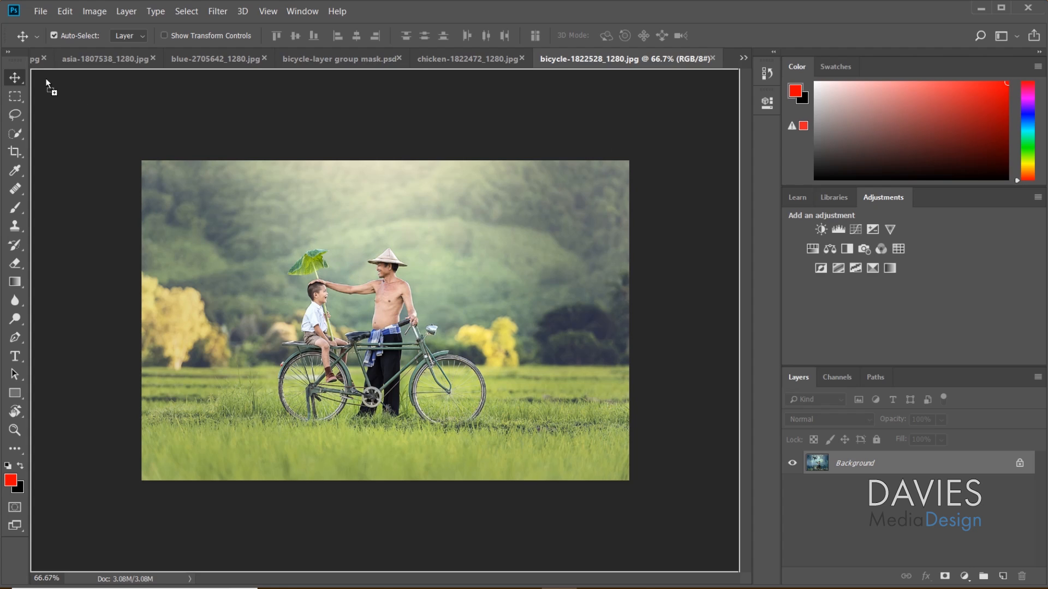
drag(427, 317, 401, 288)
drag(369, 319, 369, 322)
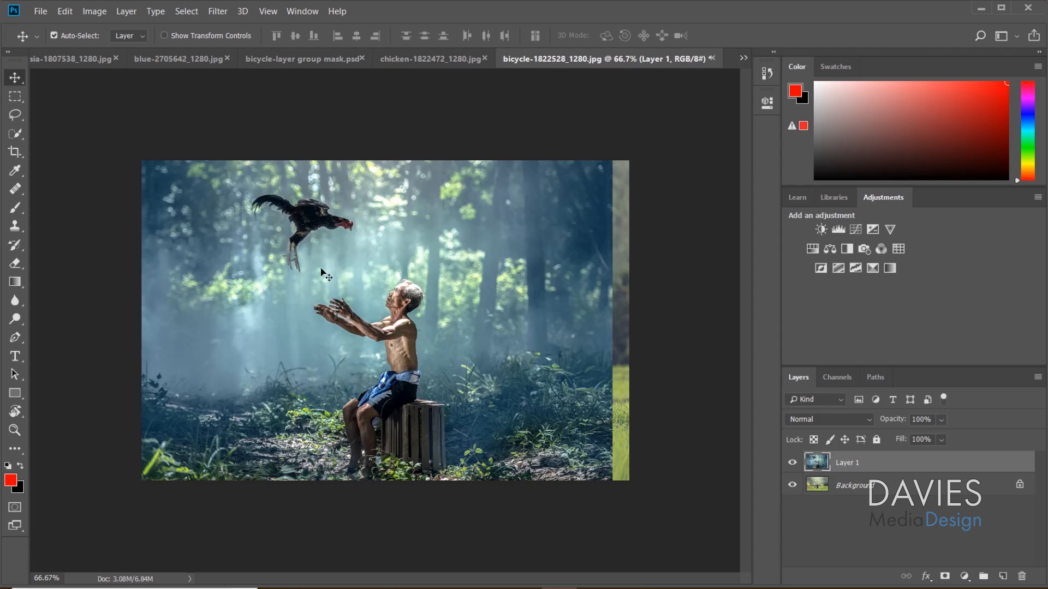
drag(322, 273, 545, 317)
drag(458, 311, 292, 310)
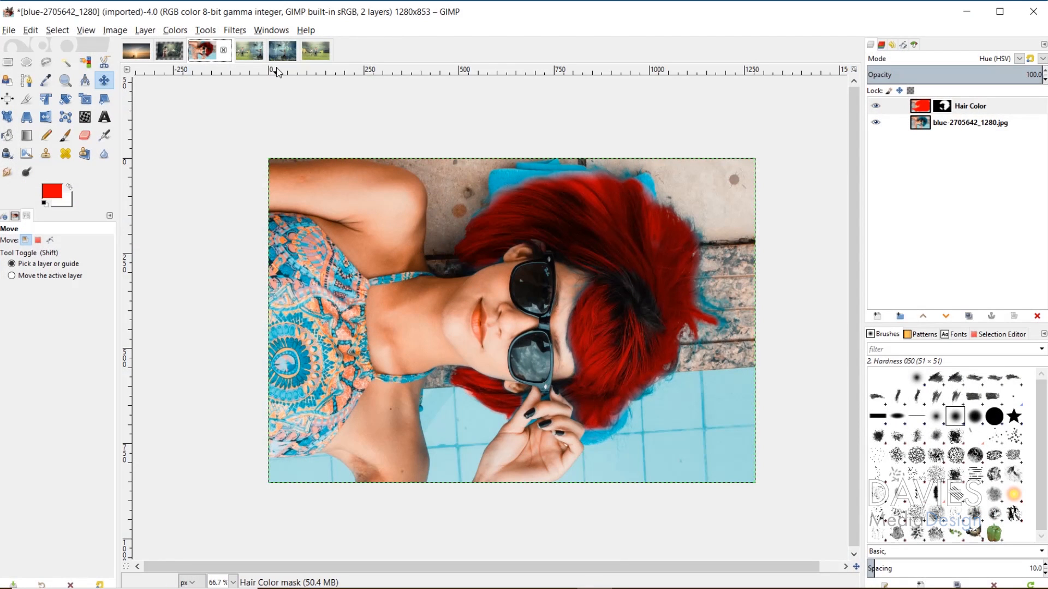
Switch to GIMP and copy the chicken-1822472_1280.jpg layer into the bicycle-1822528_1280 image, undoing any move of the original
click(281, 56)
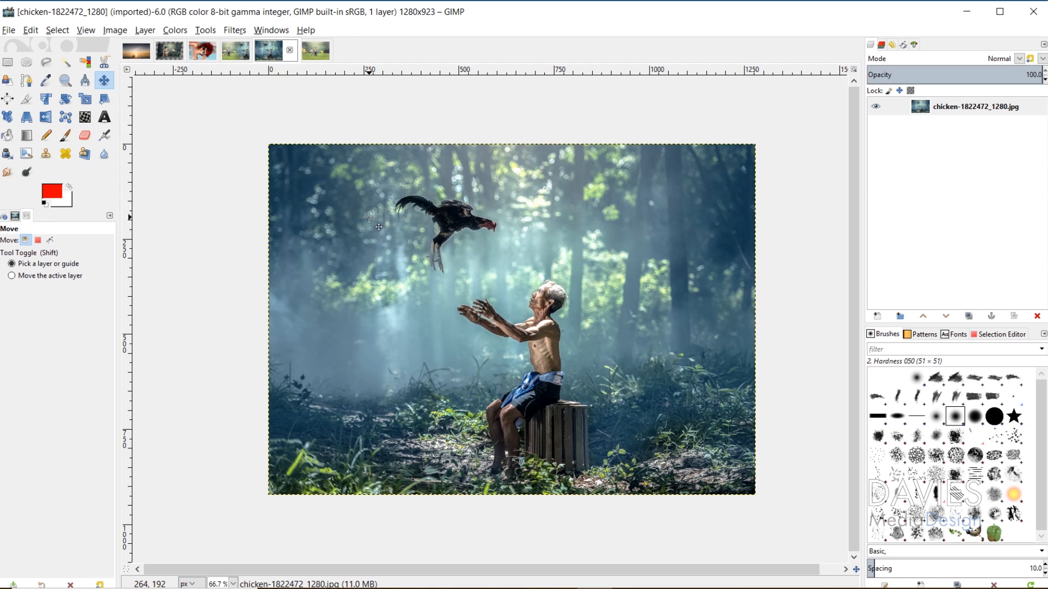
drag(385, 329, 371, 271)
key(ctrl+z)
drag(268, 56, 449, 257)
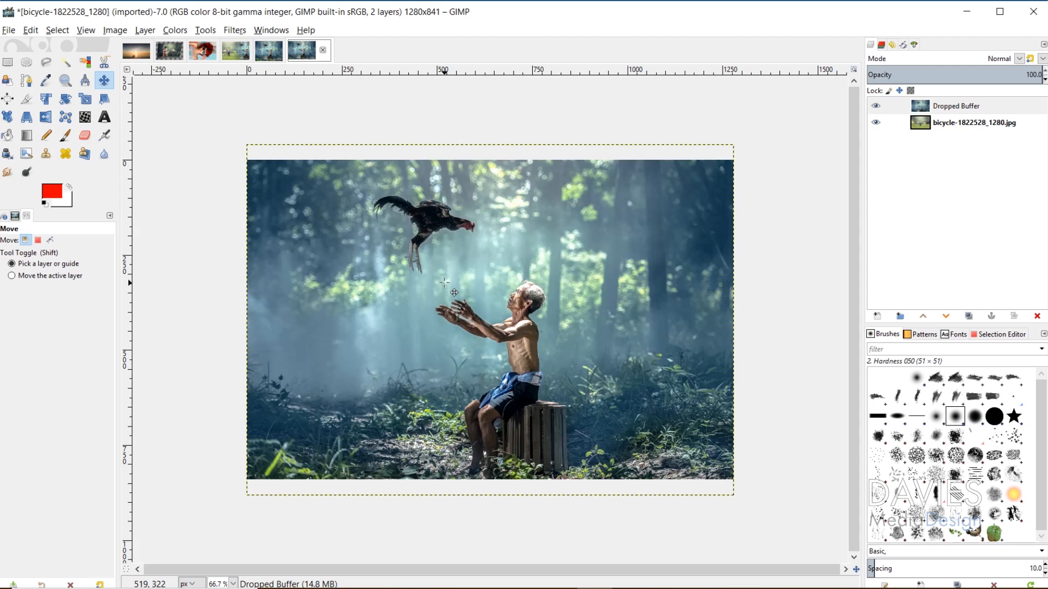
Rename the dropped layer as Guy Throwing Rooster
double_click(974, 106)
text(Gu)
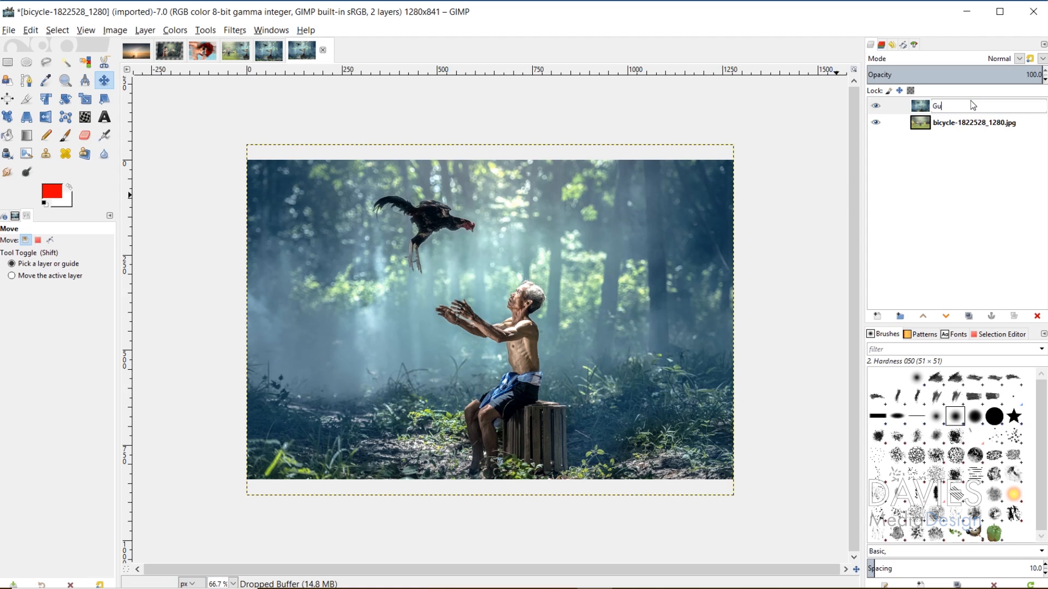
text(y Throwing Rooster)
key(Return)
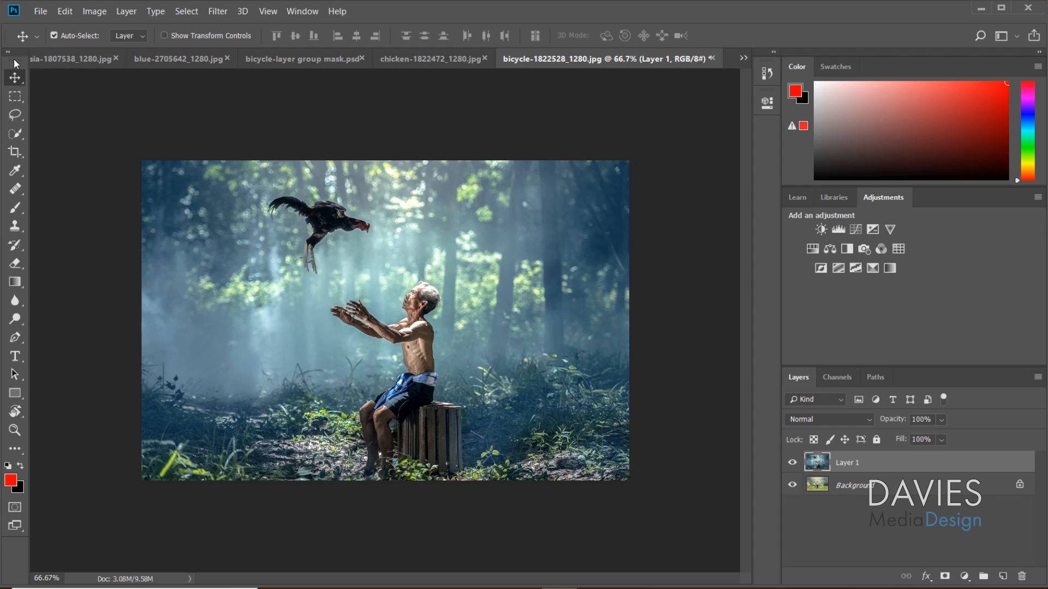
In Photoshop, shift the chicken layer right, unlock the bicycle background, place it above the chicken layer and shift it left
drag(398, 327, 528, 328)
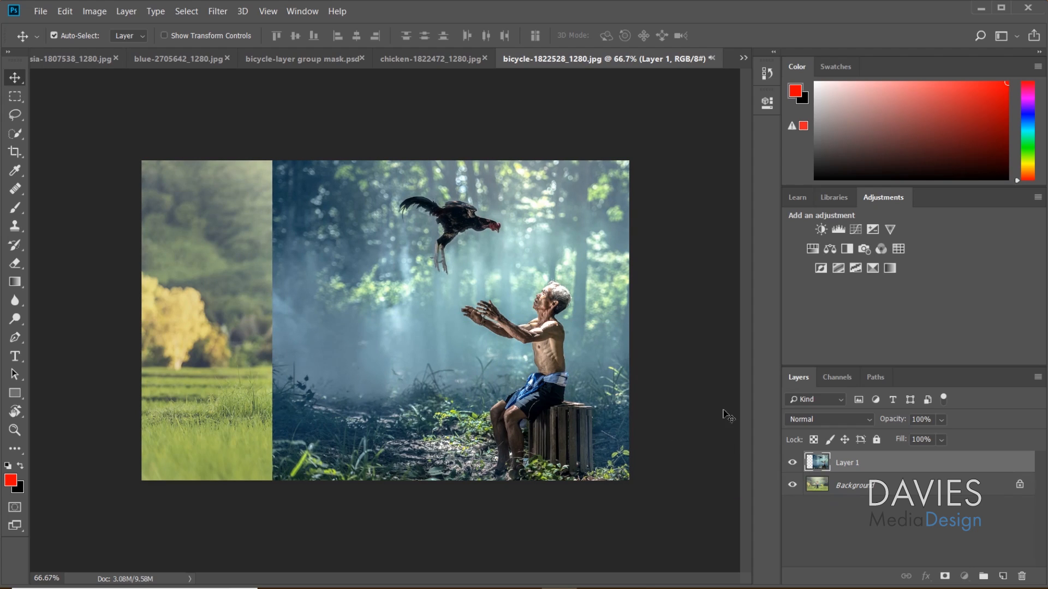
click(1019, 485)
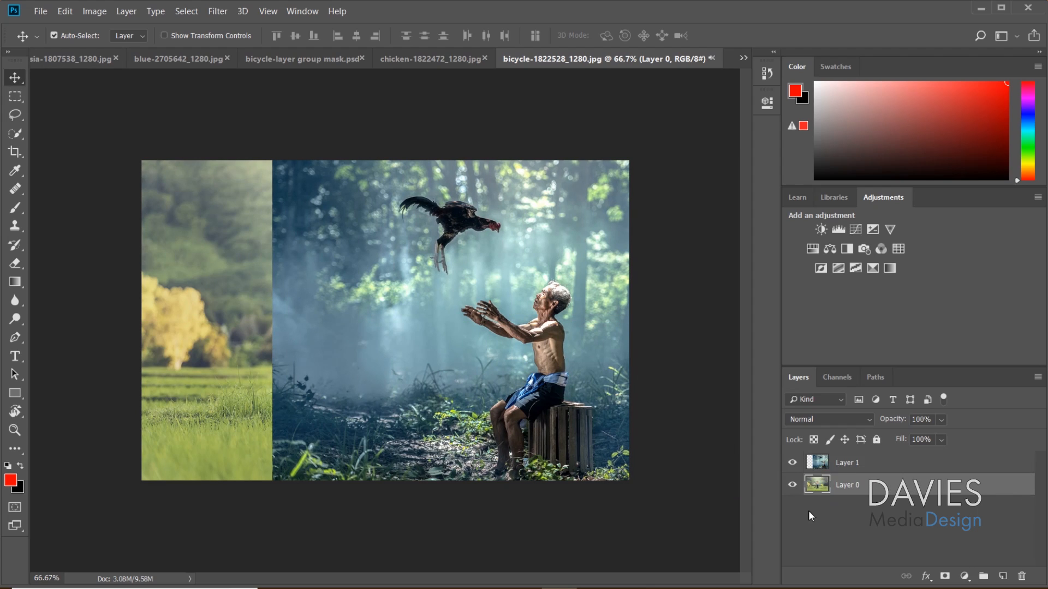
drag(888, 464, 889, 504)
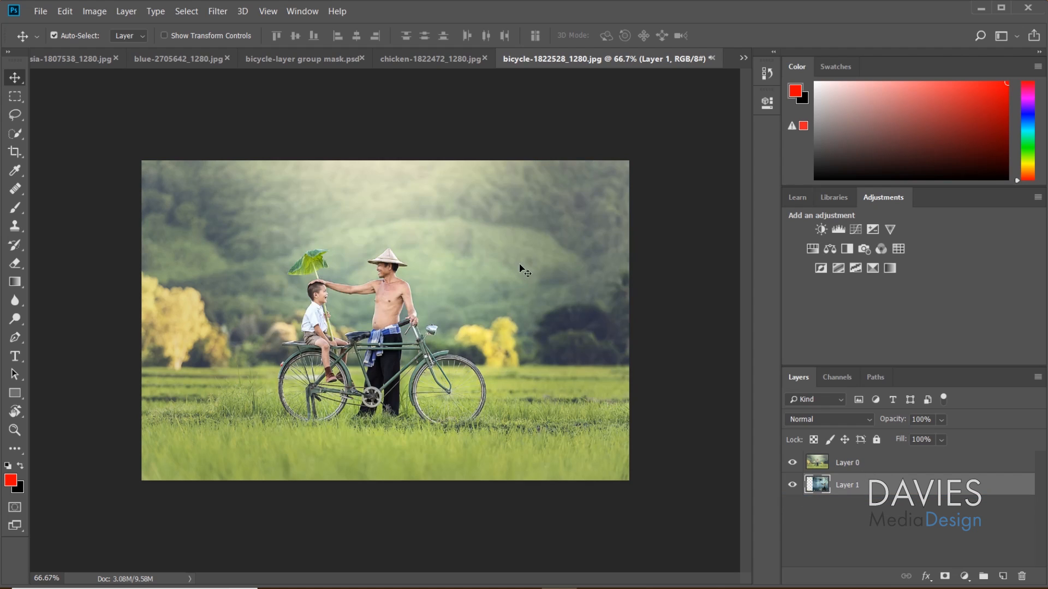
click(892, 468)
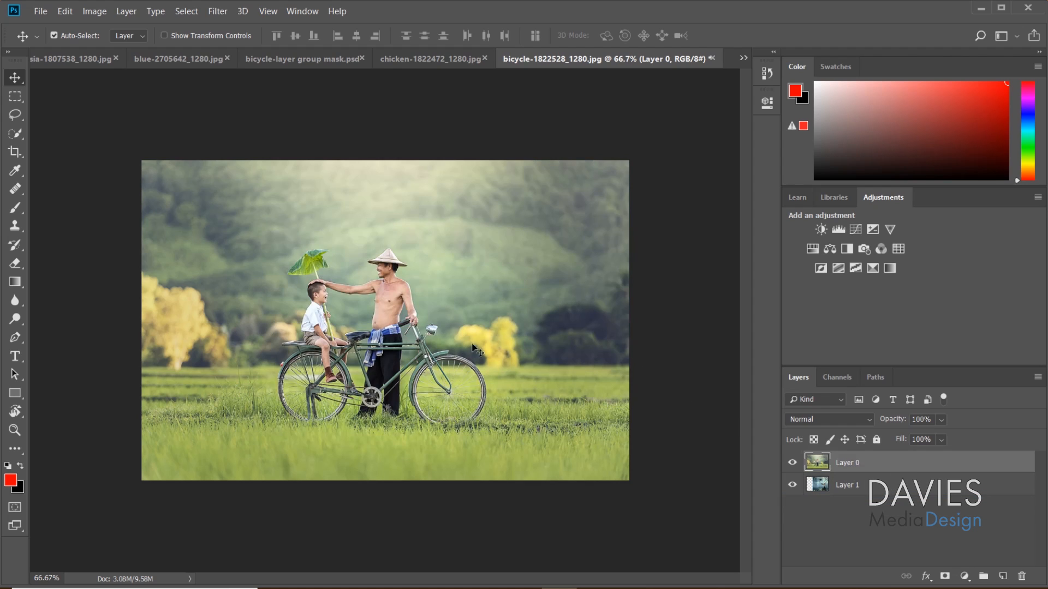
drag(468, 336, 367, 341)
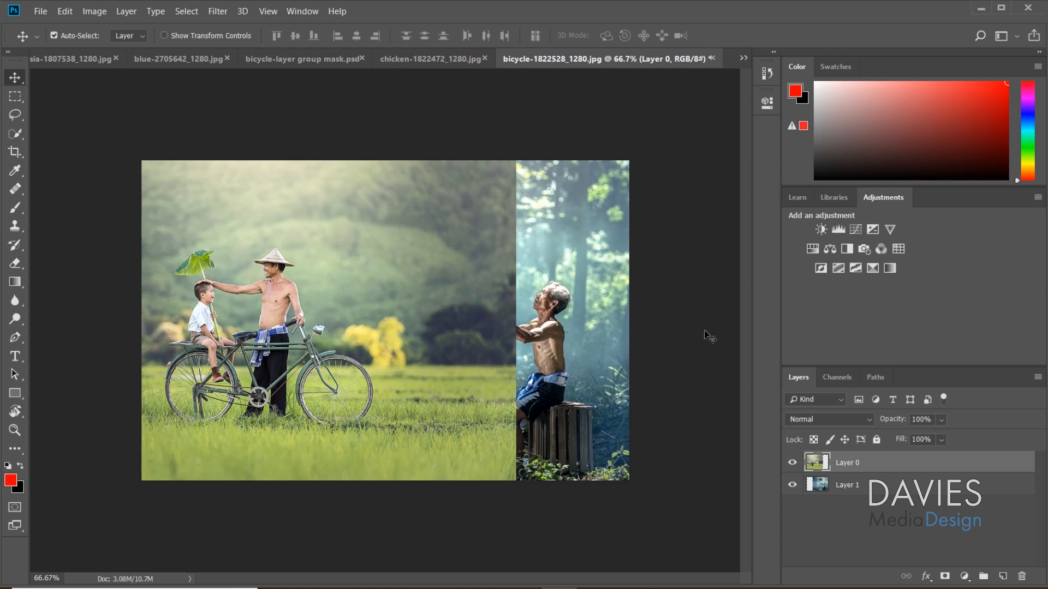
Add a white layer mask to the bicycle layer and set the Gradient tool's foreground color to 000000
click(945, 577)
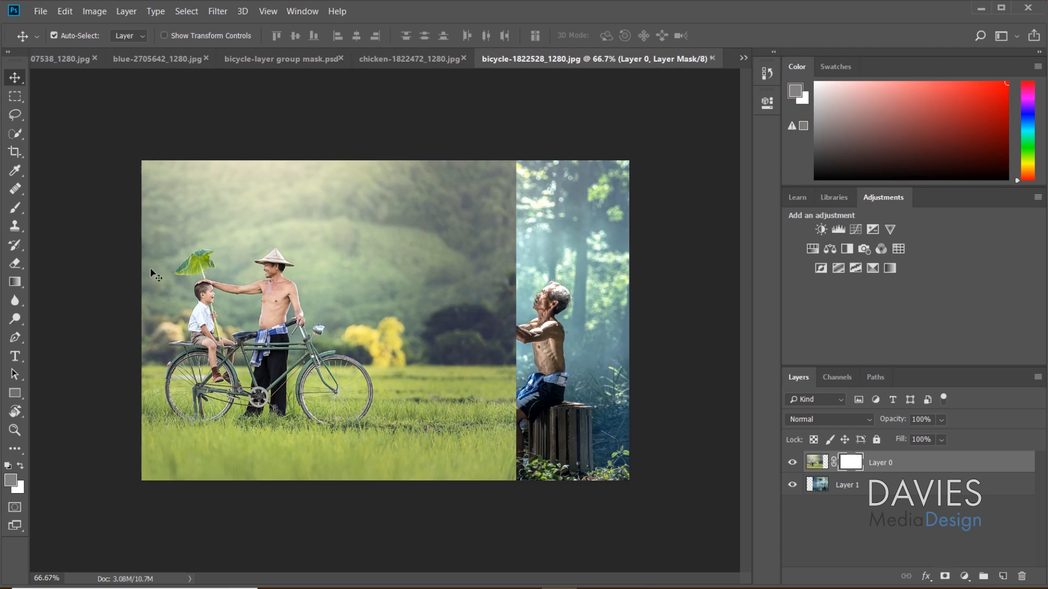
click(16, 283)
click(12, 481)
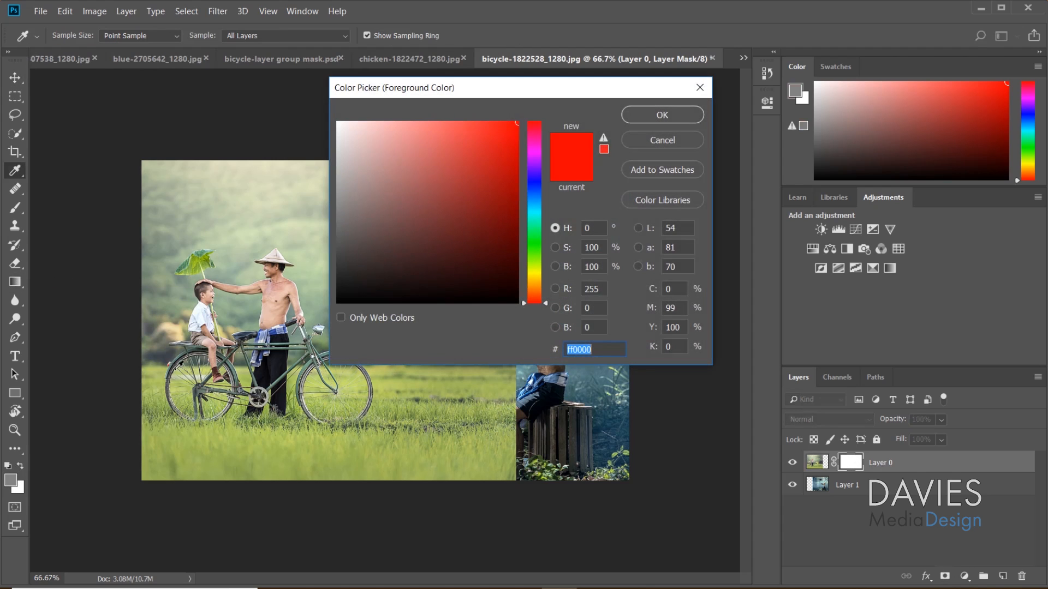
text(000000)
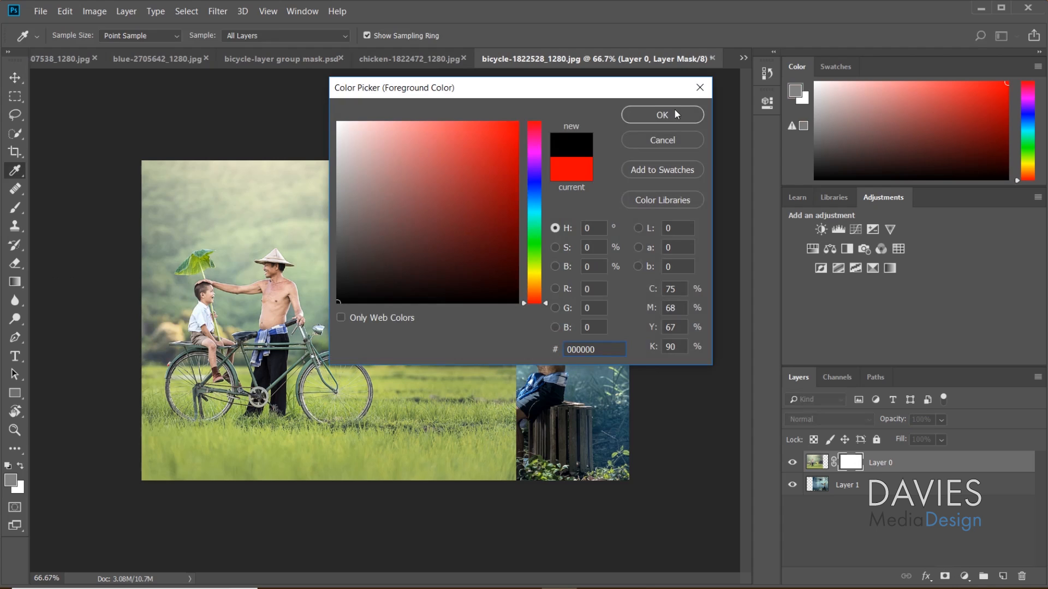
click(675, 113)
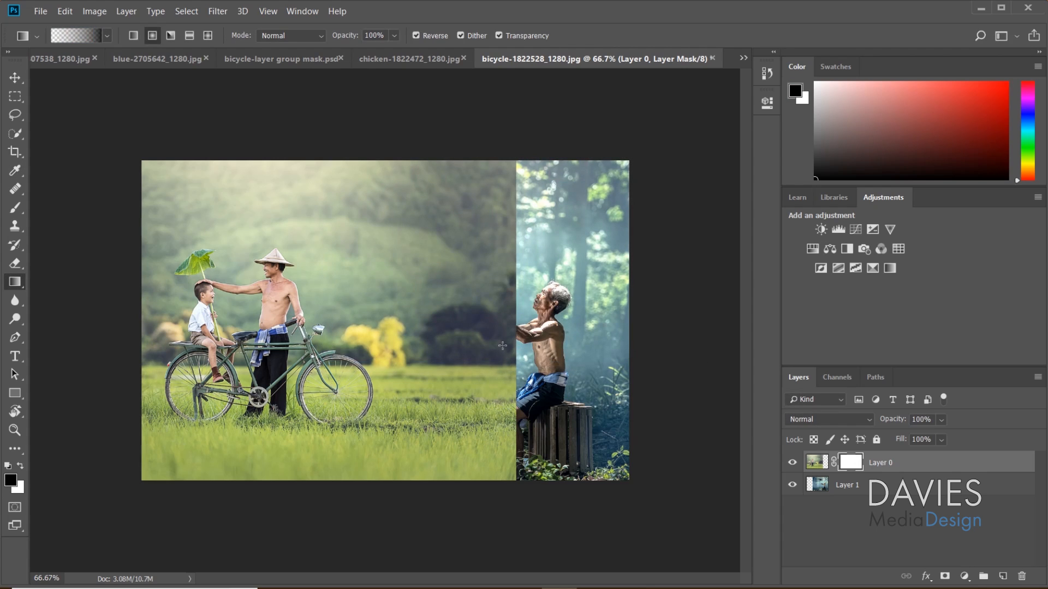
Keep the foreground-to-transparent preset, set the gradient style to linear, and toggle Reverse off and back on
click(109, 36)
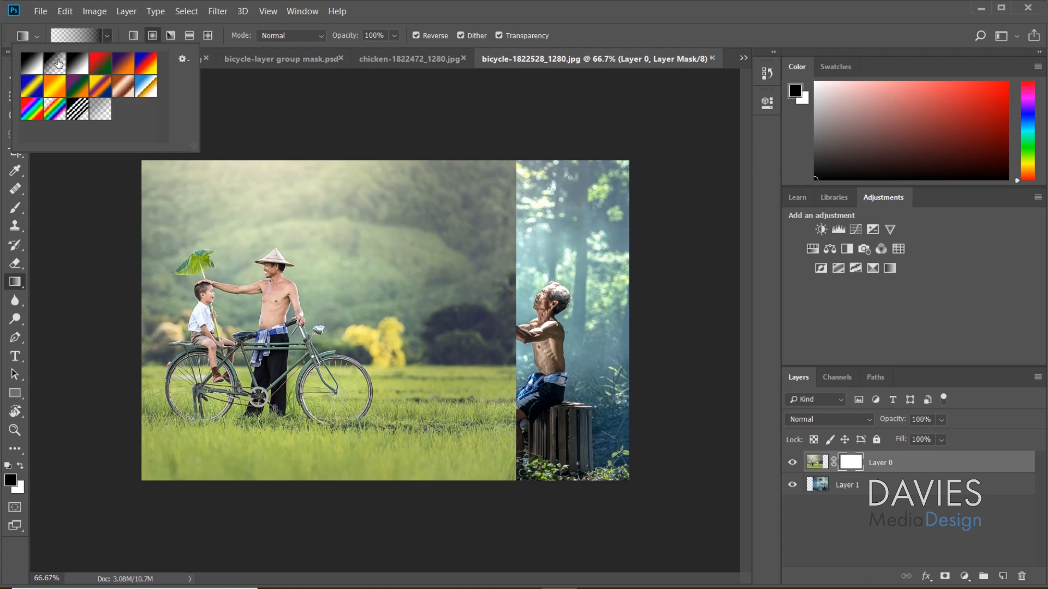
click(109, 35)
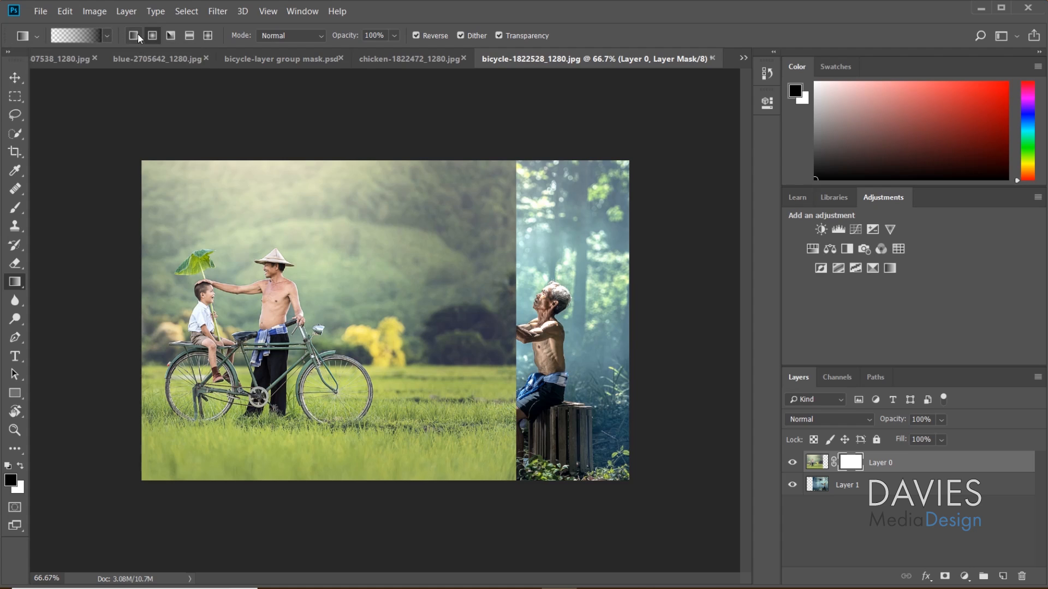
click(136, 36)
click(417, 36)
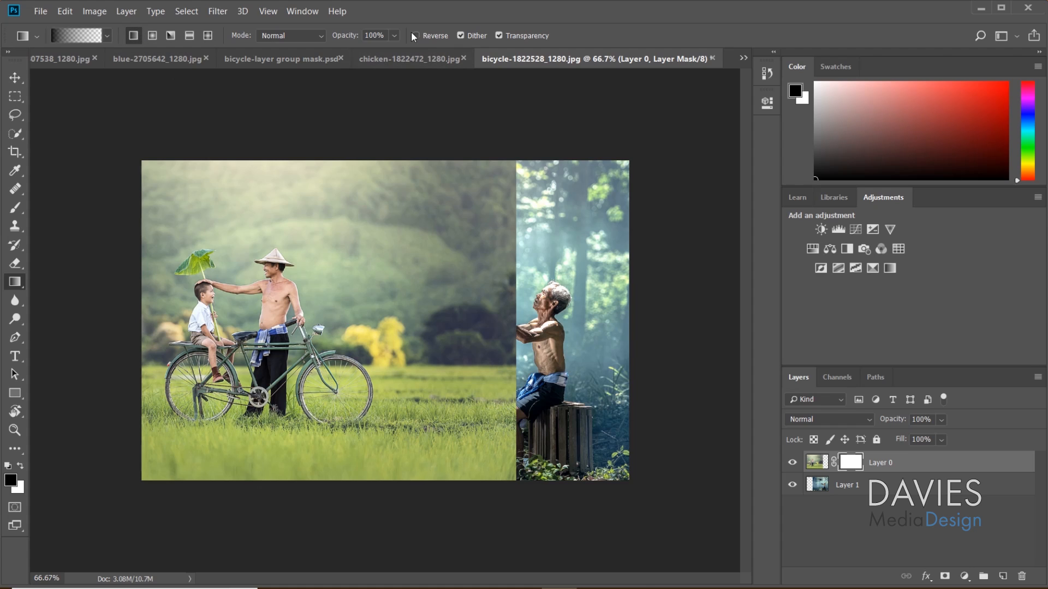
click(418, 36)
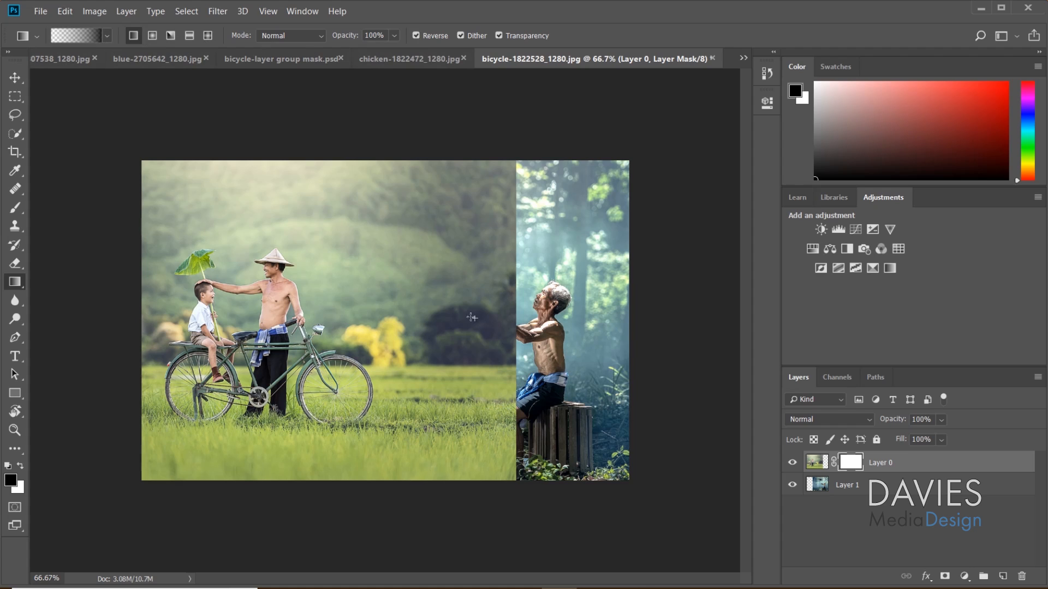
Draw horizontal gradients on the bicycle layer's mask between the bicycle and the rooster to blend the two photos
drag(475, 319, 397, 315)
drag(379, 320, 516, 317)
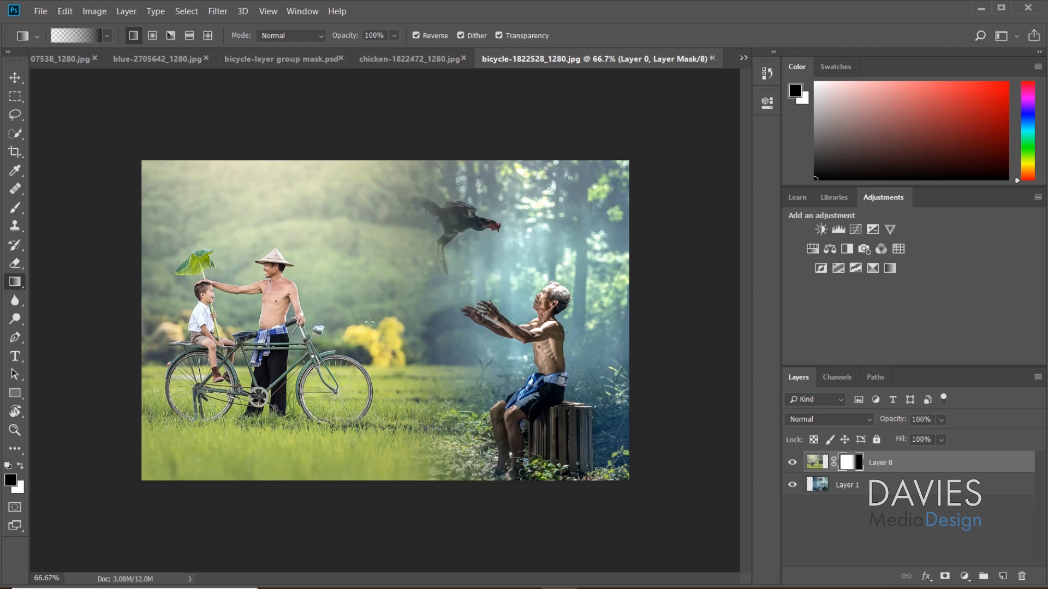
drag(370, 322, 462, 321)
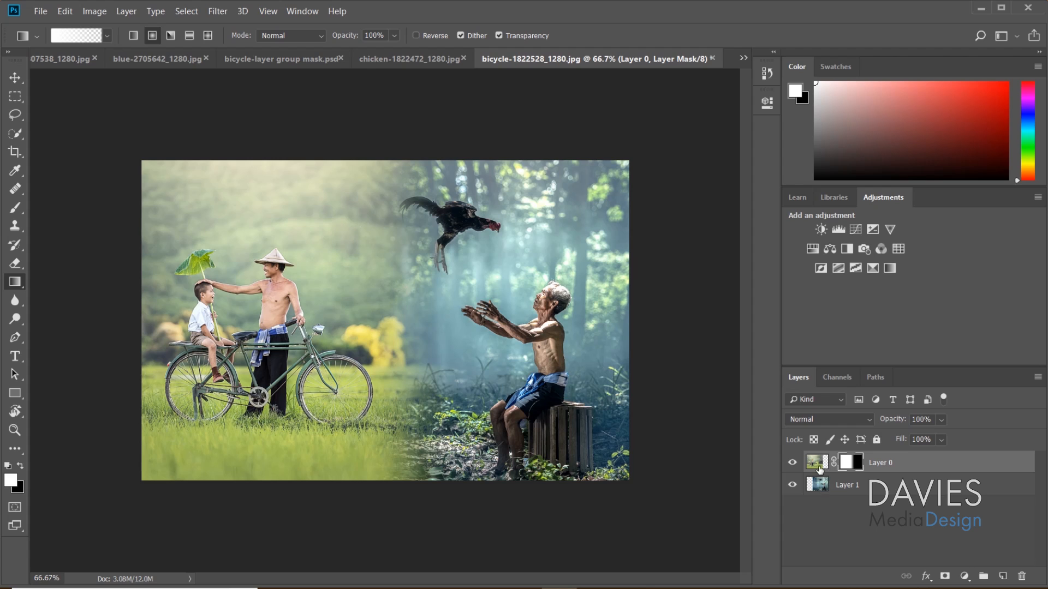
Create a new layer above the bicycle layer and set the foreground color to the dark tone 383030
click(1003, 576)
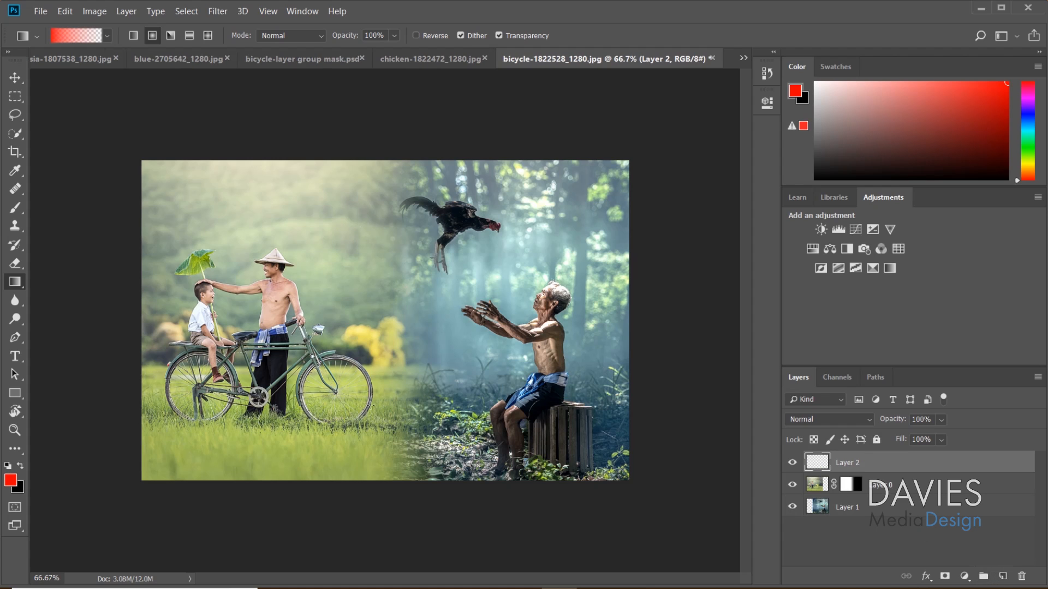
click(9, 482)
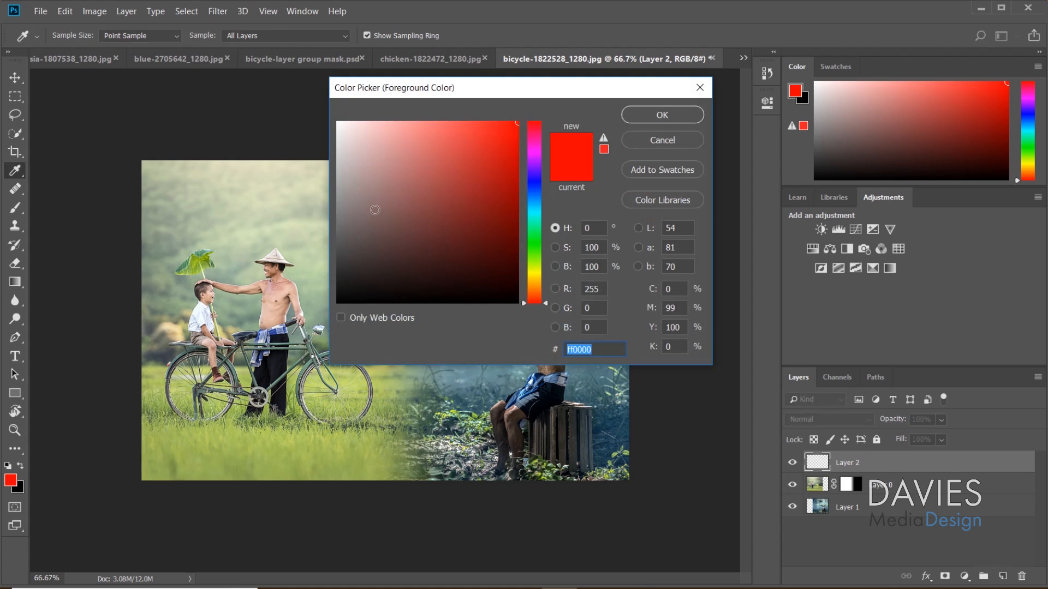
click(366, 275)
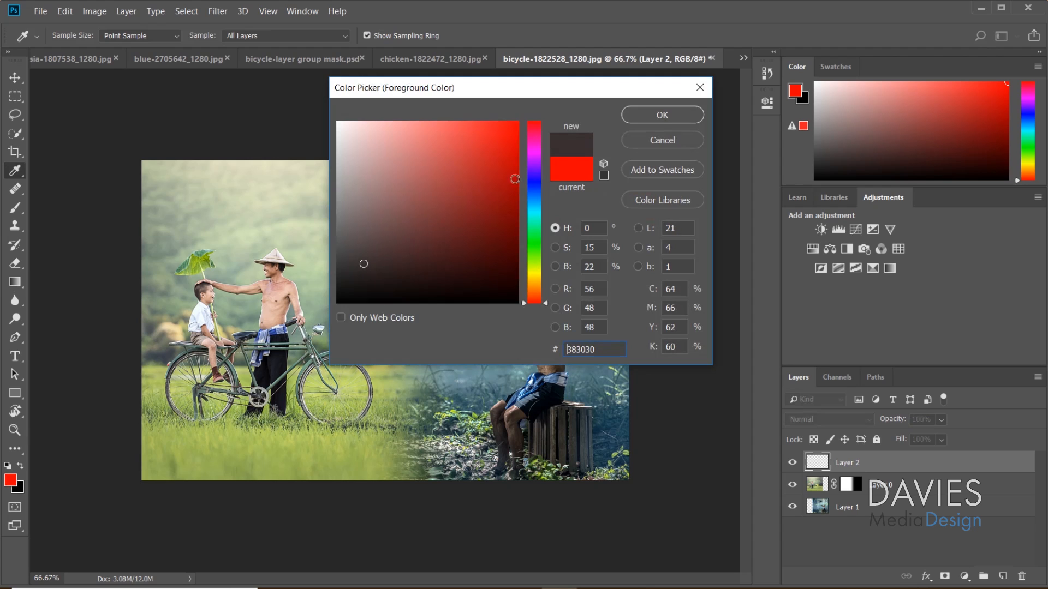
click(663, 115)
key(g)
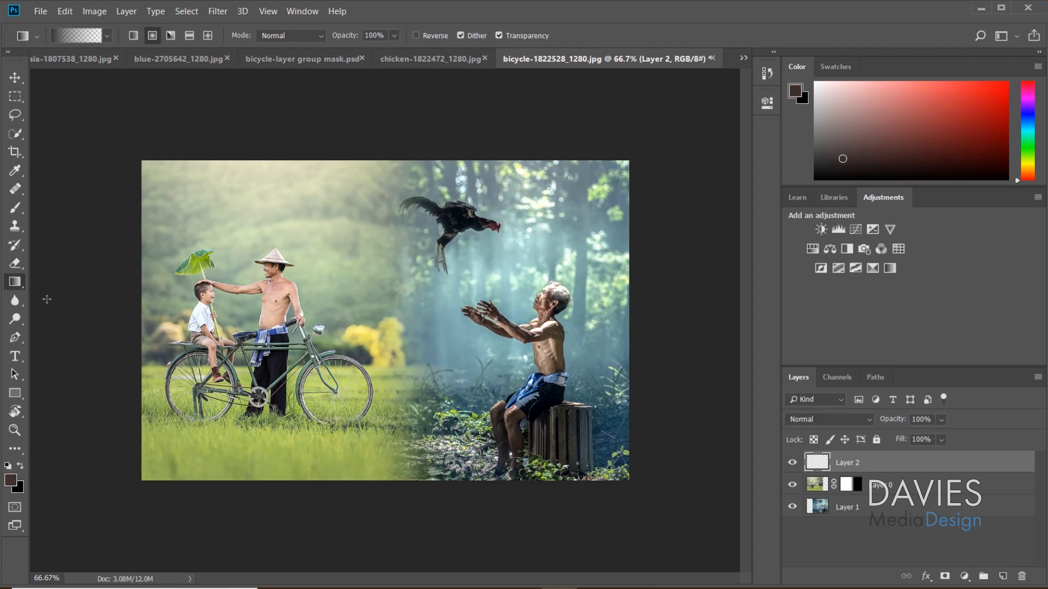
Fill the new layer with a radial foreground-to-background gradient from the canvas center to a corner, and move it beneath both photos
click(107, 36)
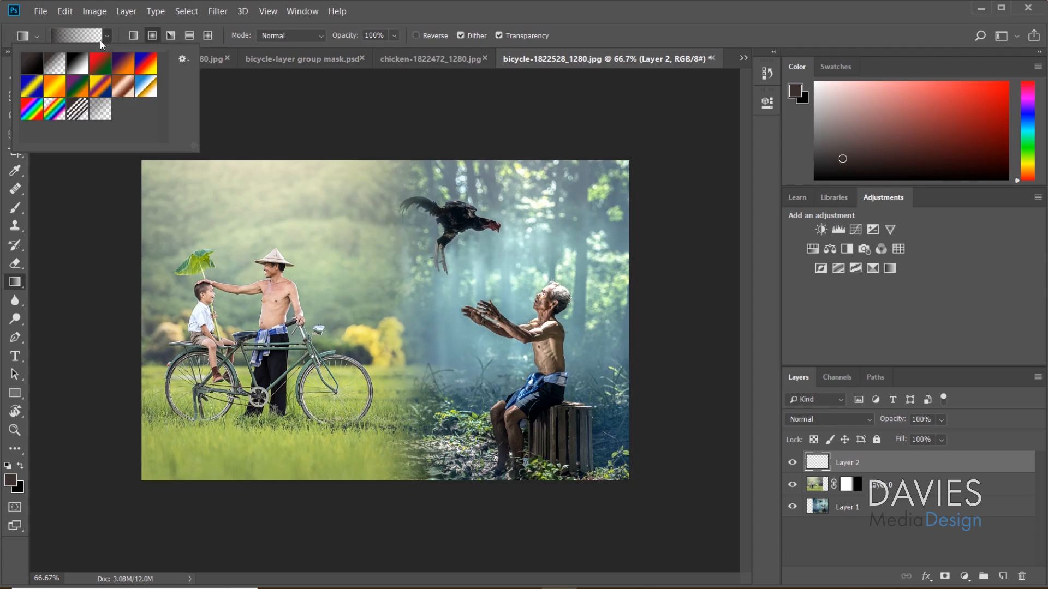
double_click(30, 61)
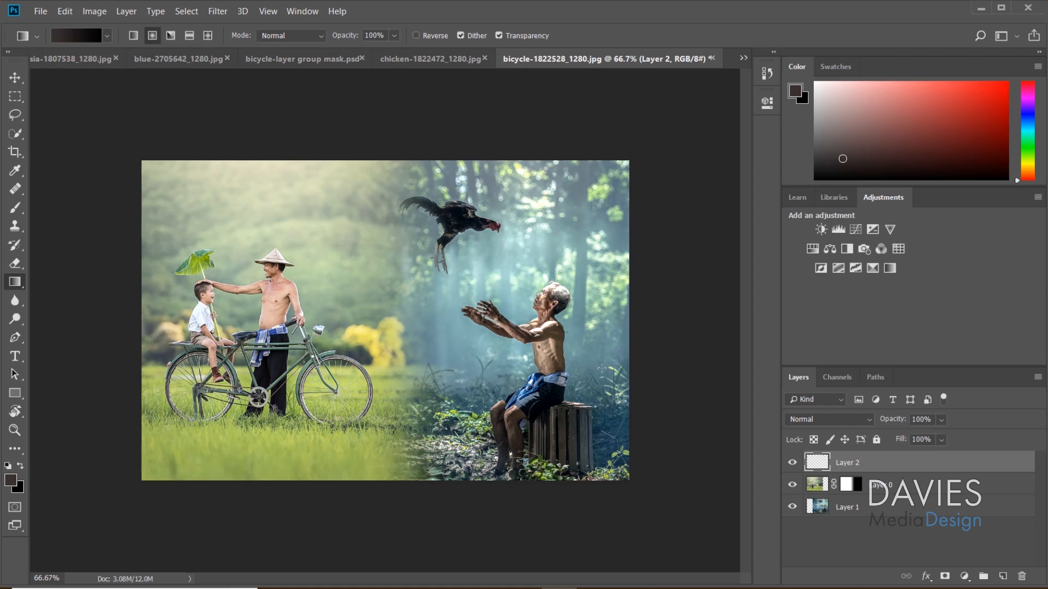
drag(387, 323, 636, 488)
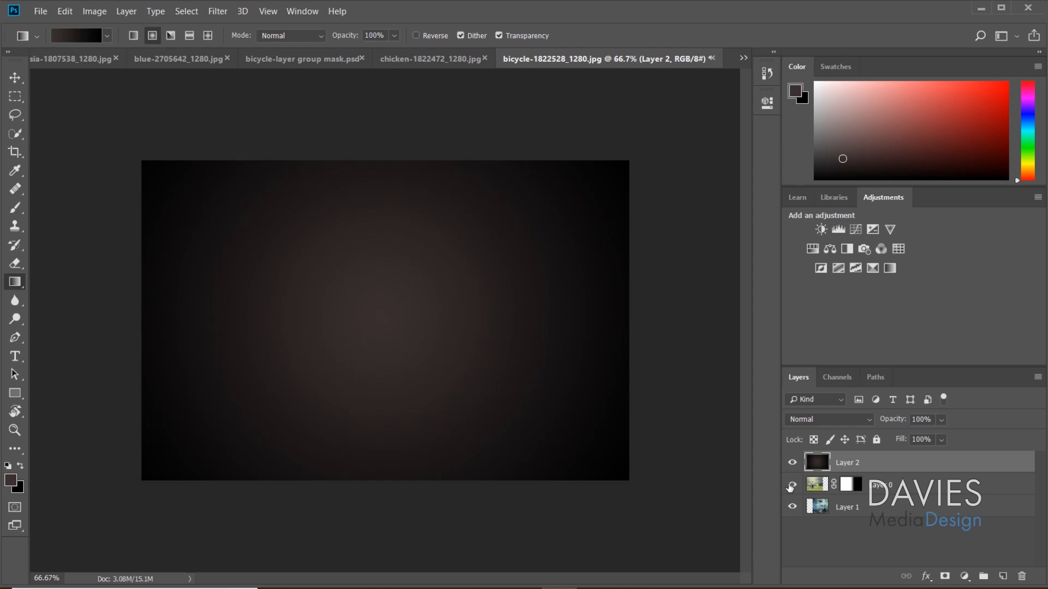
drag(828, 463, 829, 501)
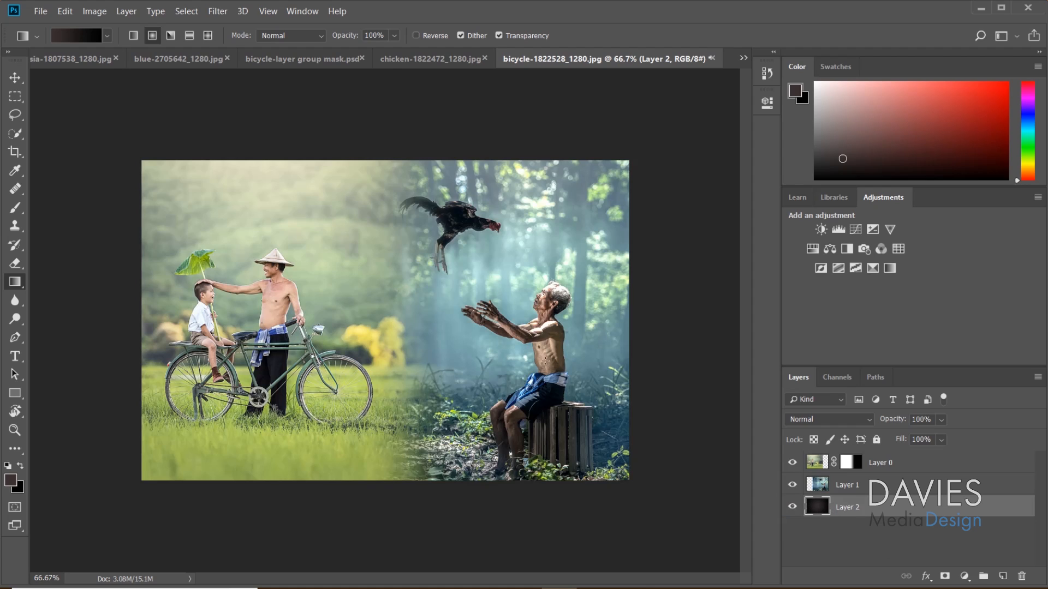
Create a layer group above the dark gradient layer and move the bicycle and rooster photo layers into it
click(983, 577)
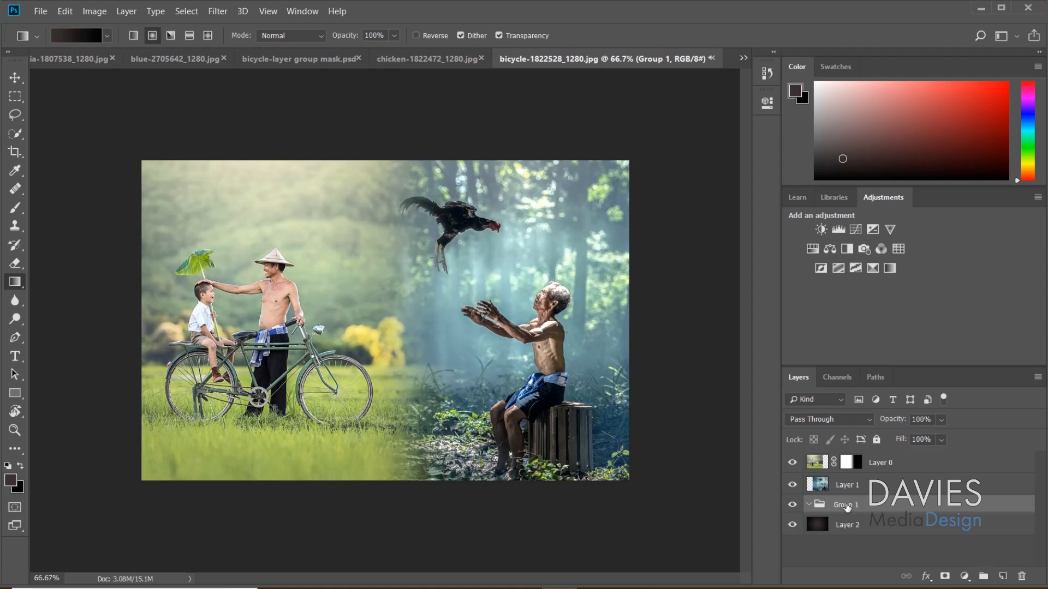
drag(867, 509, 838, 462)
mouse_move(820, 506)
mouse_down()
mouse_move(832, 464)
mouse_move(840, 508)
mouse_up()
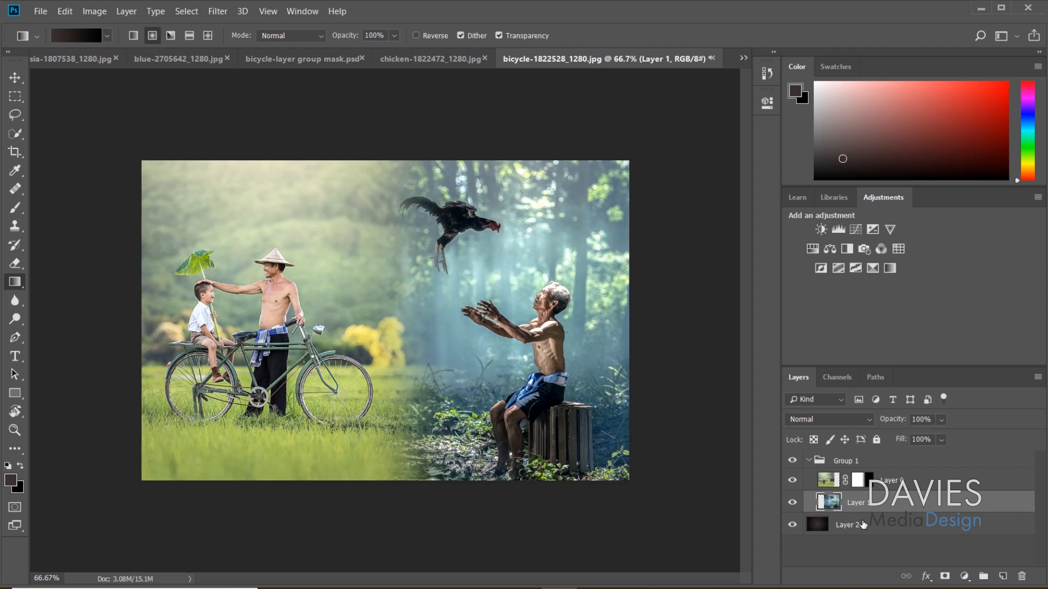
Add a mask to the group and draw a reversed radial black-to-transparent gradient on it from the canvas center to a corner
click(845, 462)
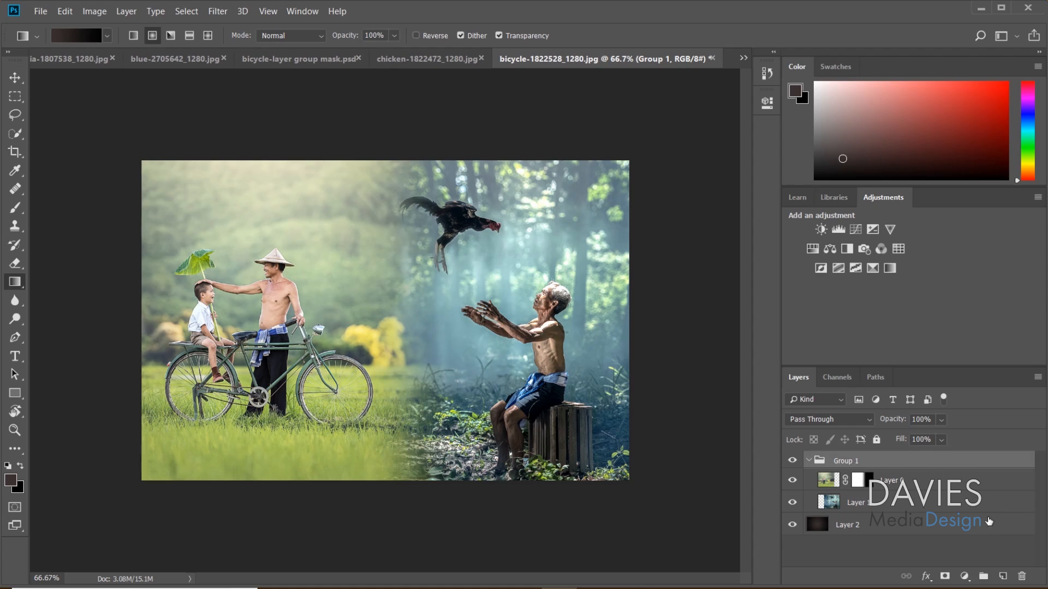
click(946, 576)
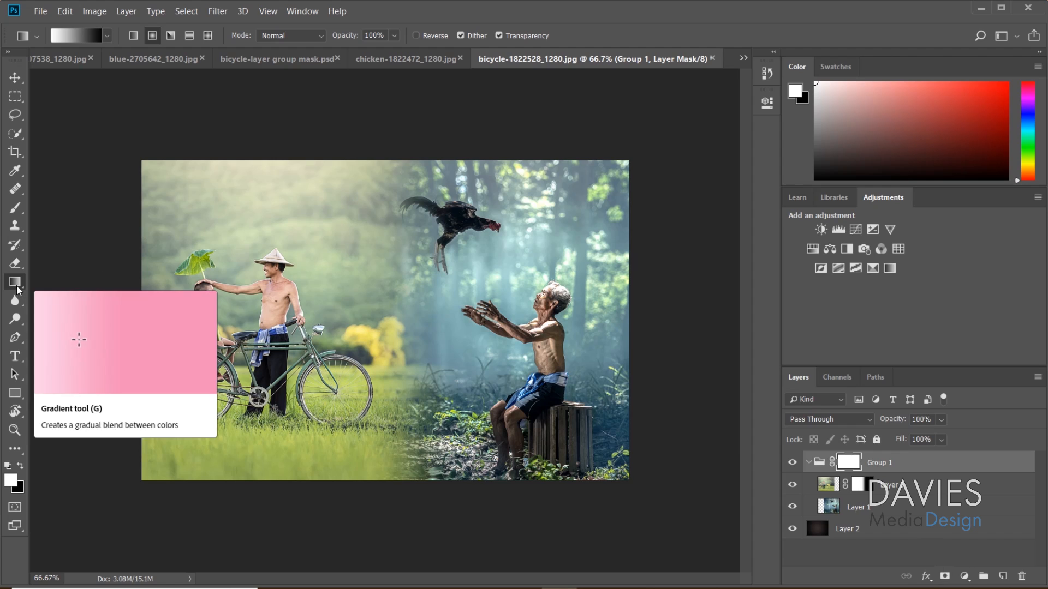
click(109, 36)
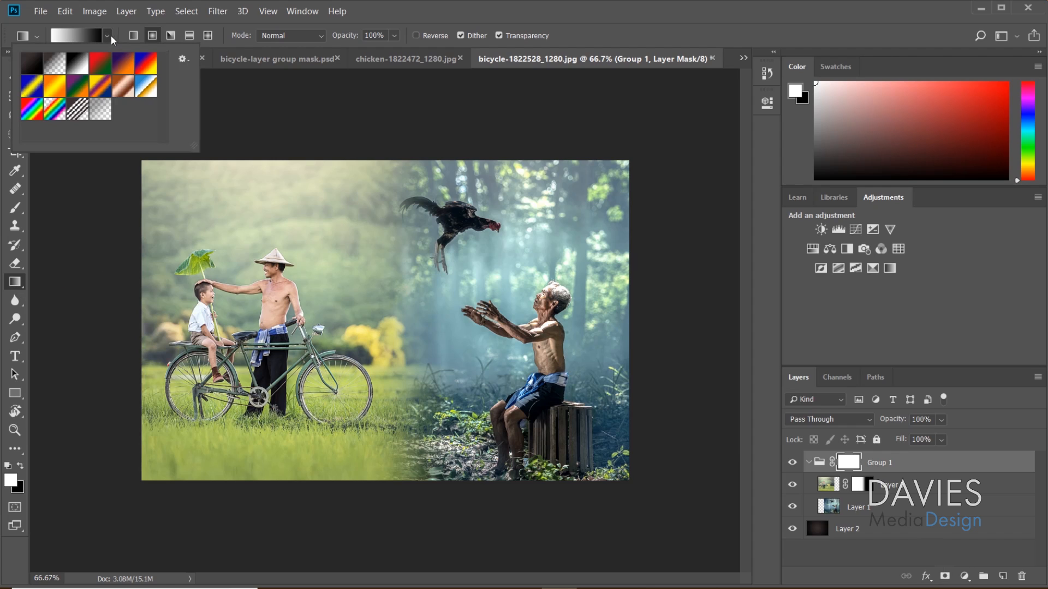
double_click(60, 64)
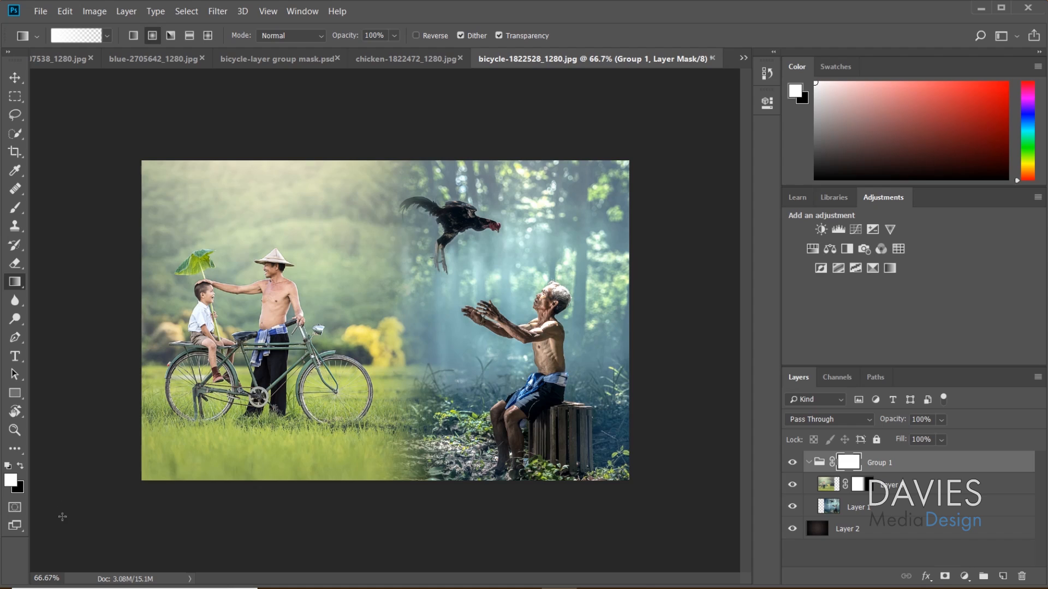
click(20, 466)
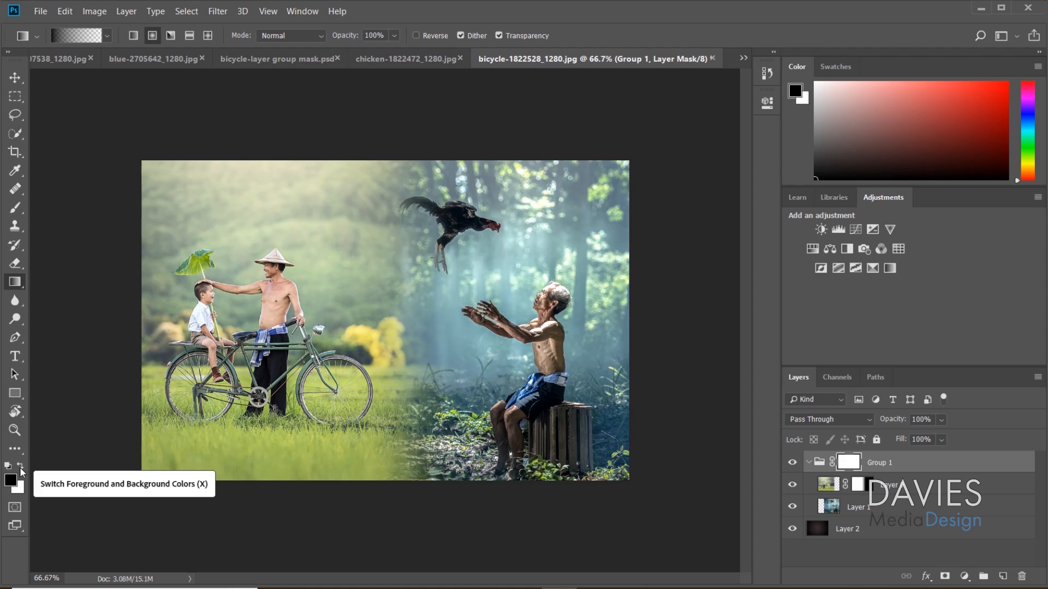
click(417, 36)
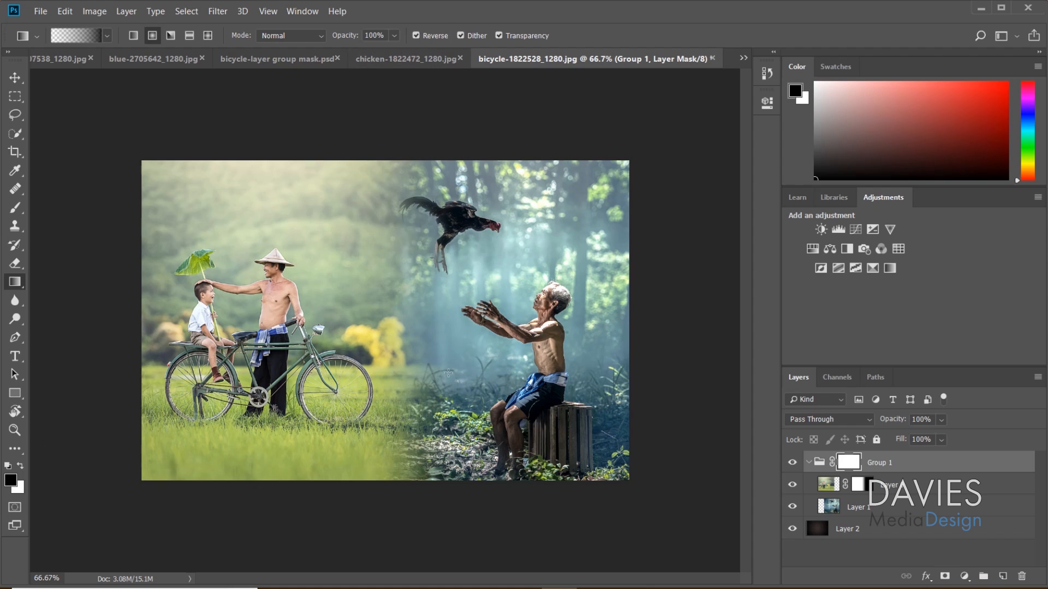
drag(397, 328, 628, 483)
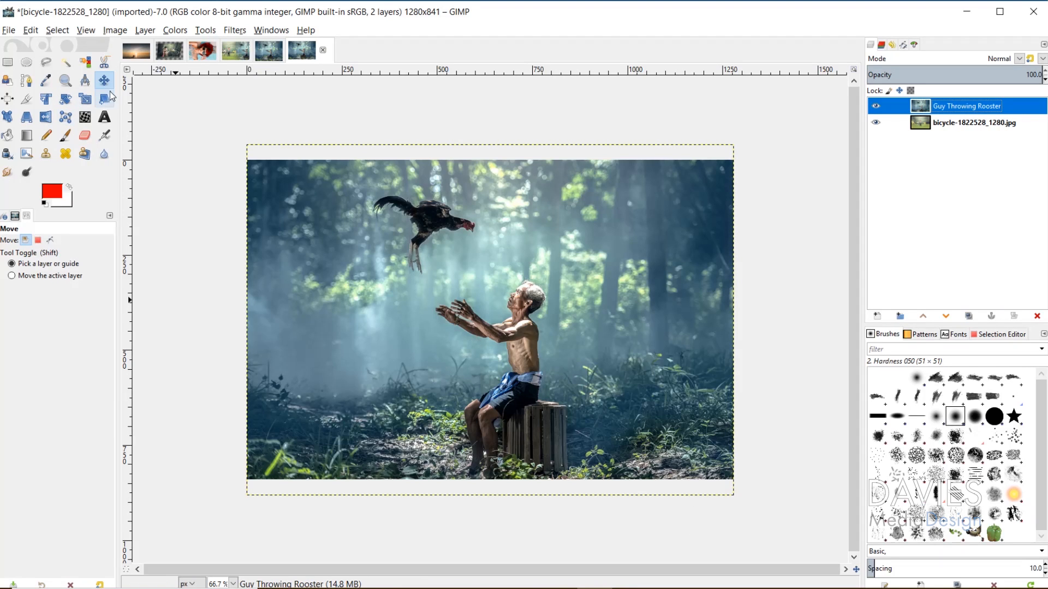
In GIMP, shift the rooster photo to the right, and place the bicycle layer above it, shifted to the left
drag(446, 322, 568, 340)
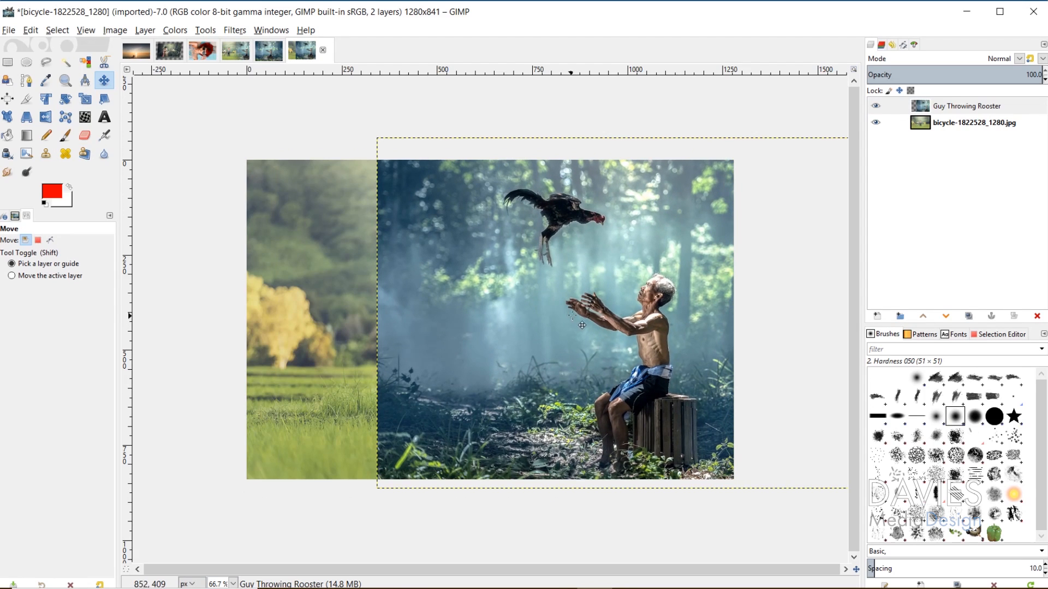
click(924, 126)
drag(927, 125, 925, 104)
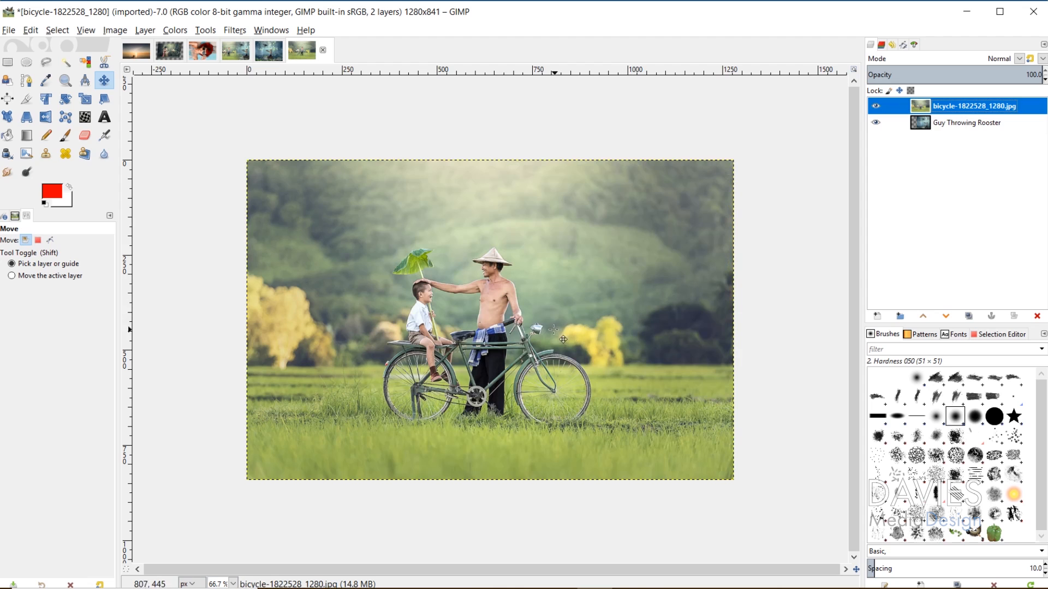
drag(564, 341, 445, 339)
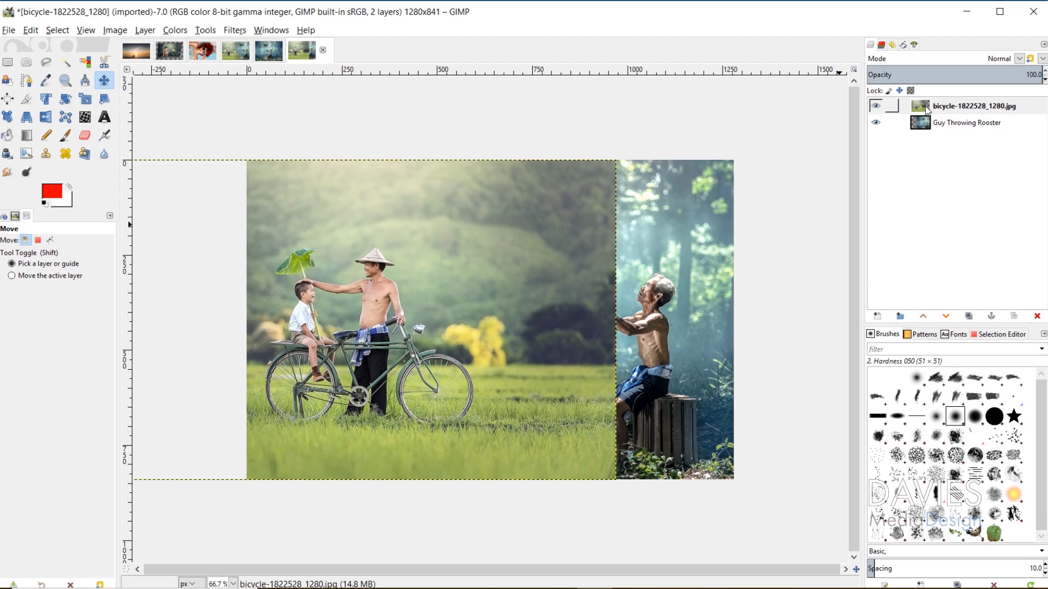
Add a White (full opacity) layer mask to the bicycle layer
right_click(931, 106)
click(969, 335)
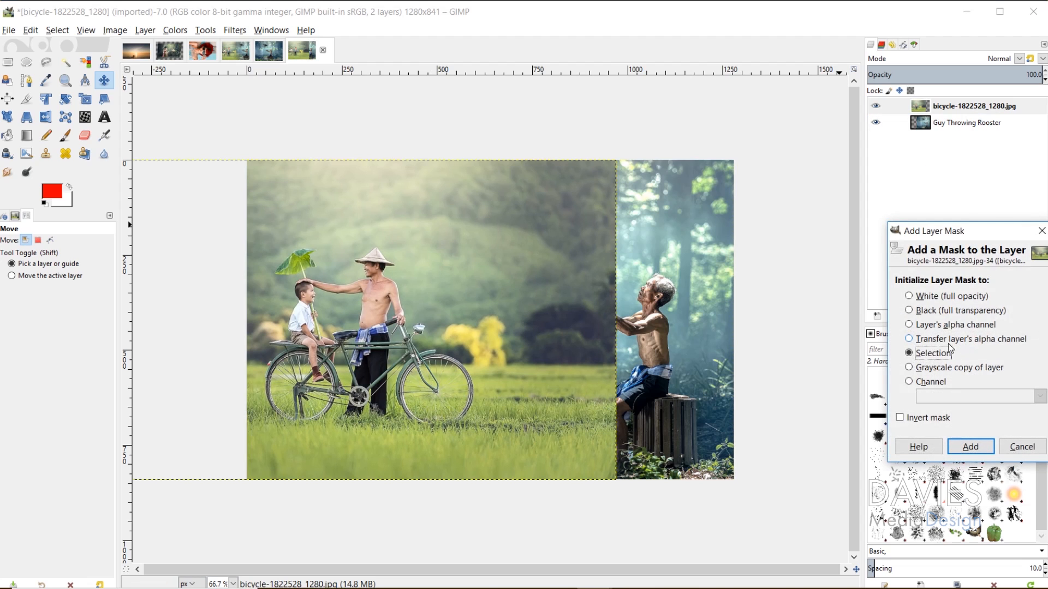
click(919, 298)
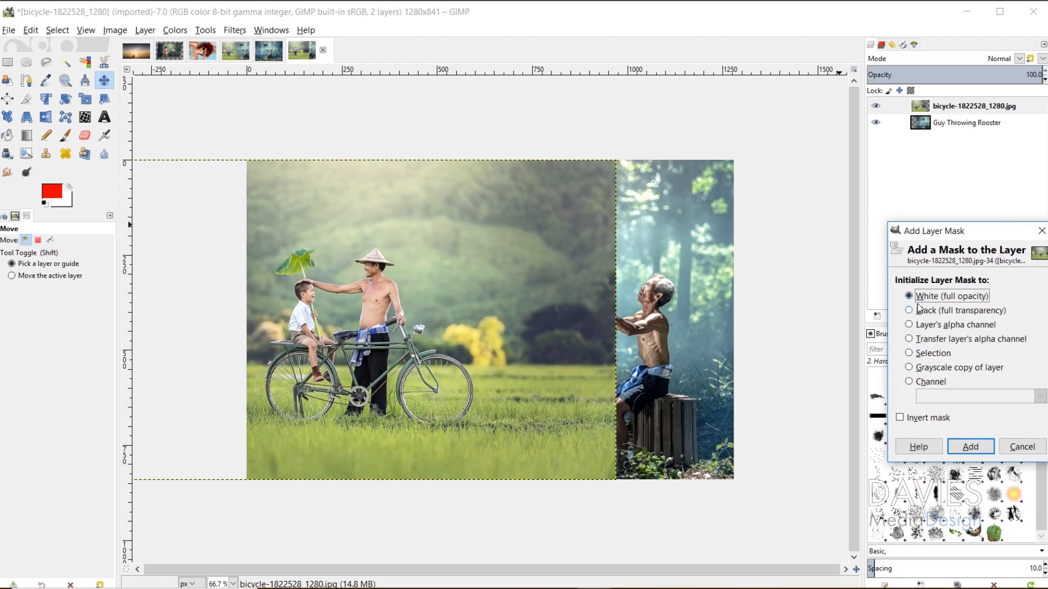
click(970, 447)
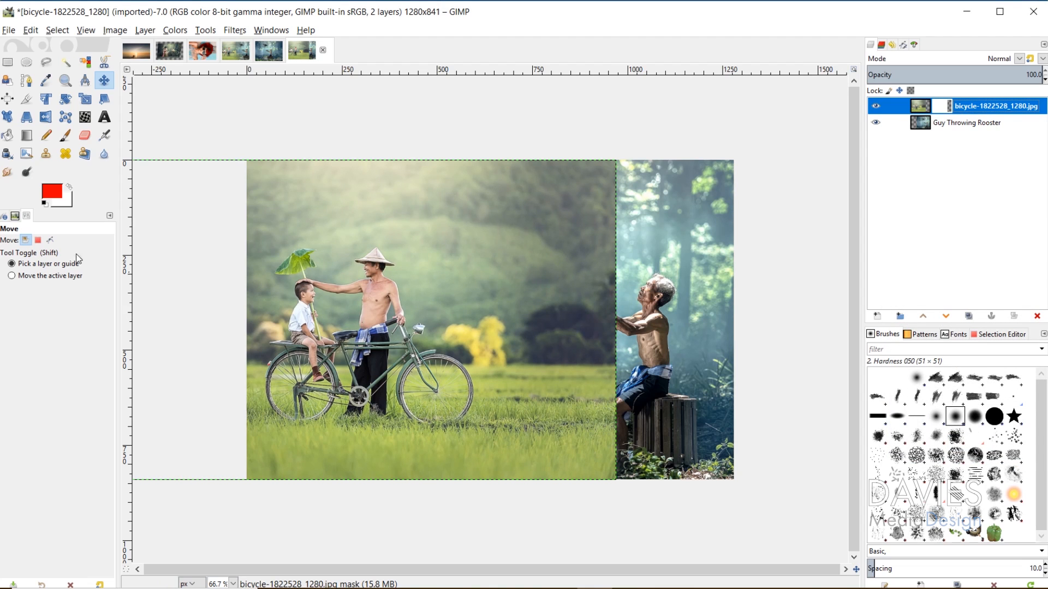
Set the foreground color to black (000000) and choose the FG to Transparent gradient for the Gradient tool
click(26, 135)
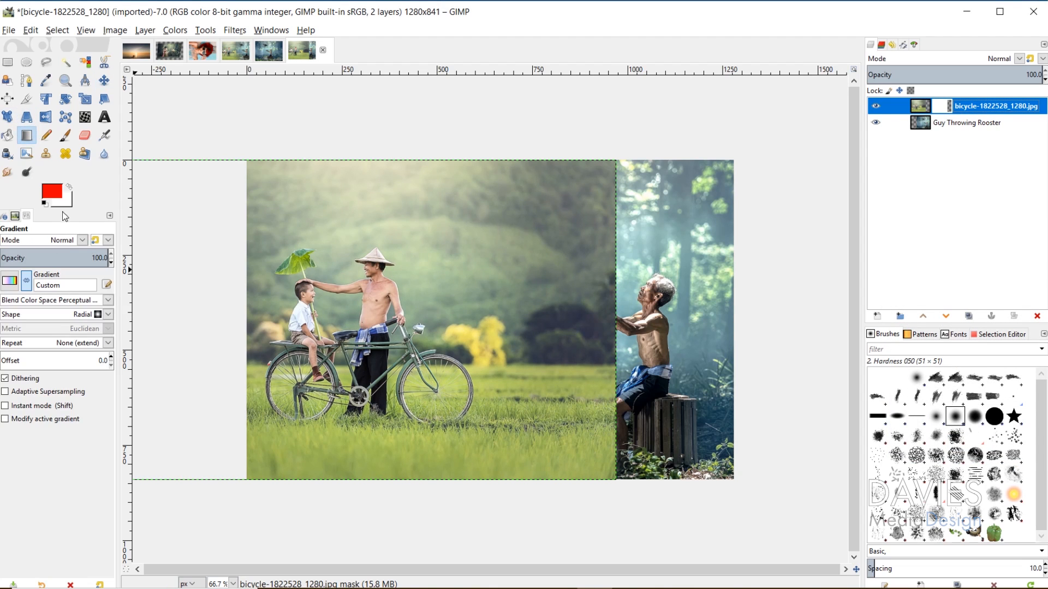
click(57, 193)
click(93, 199)
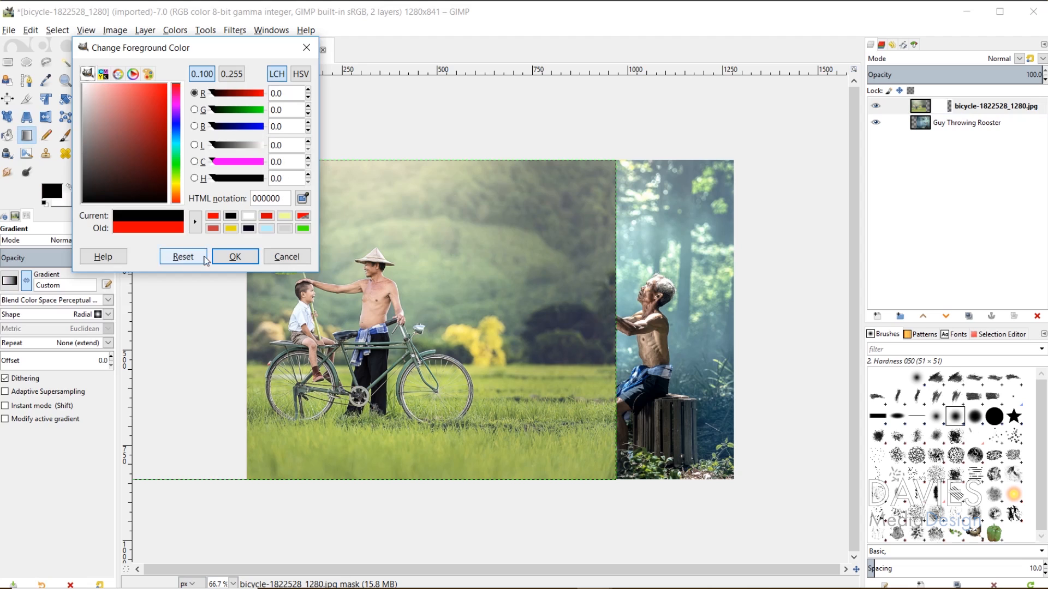
click(232, 252)
click(9, 281)
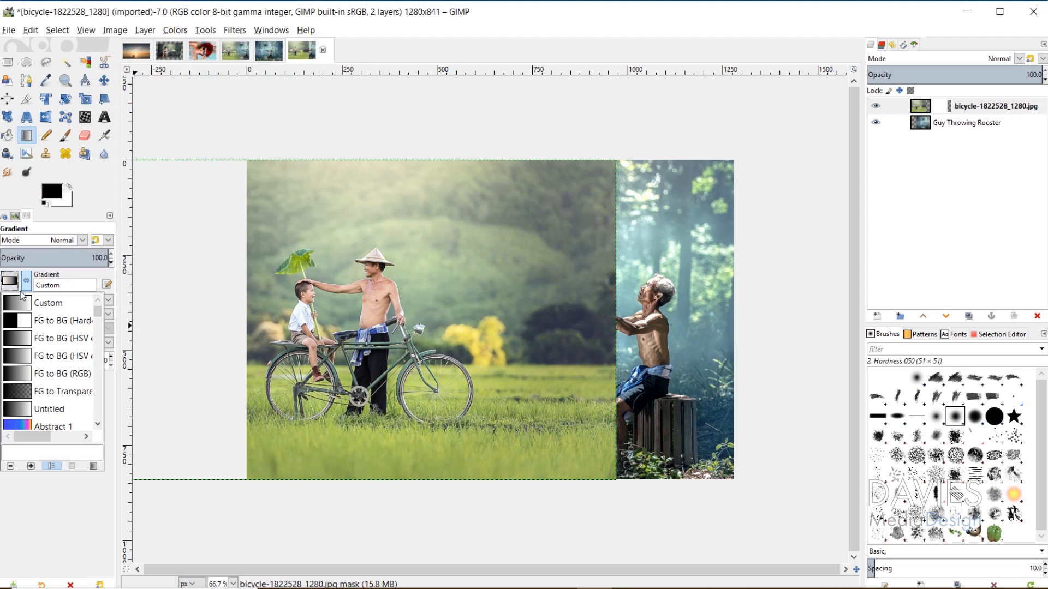
click(23, 393)
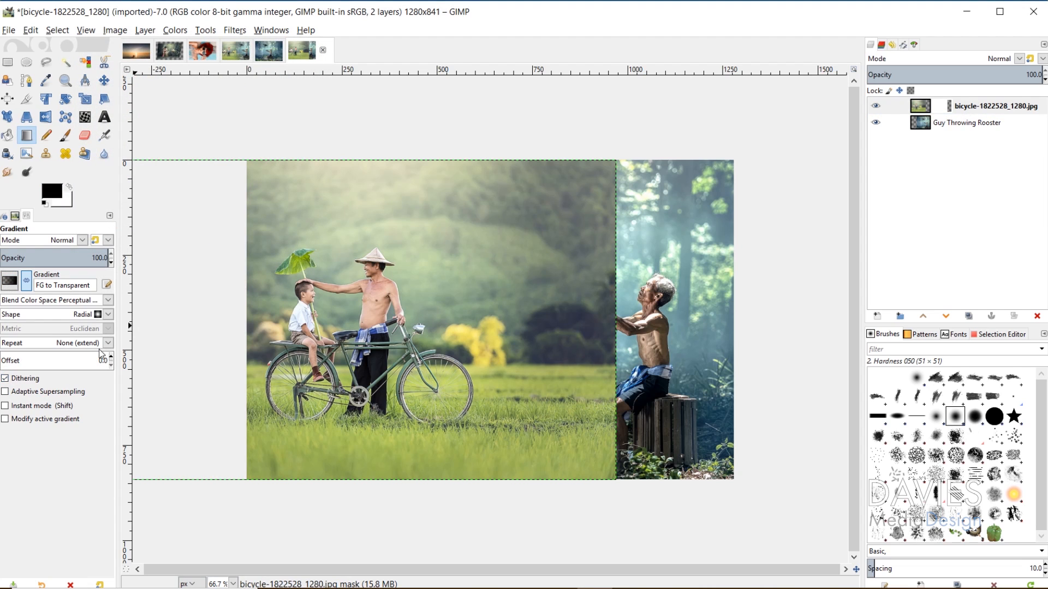
Draw a horizontal gradient on the mask between the bicycle and the layer's right edge with a Linear shape, toggling its reversal on and off
drag(477, 309, 615, 309)
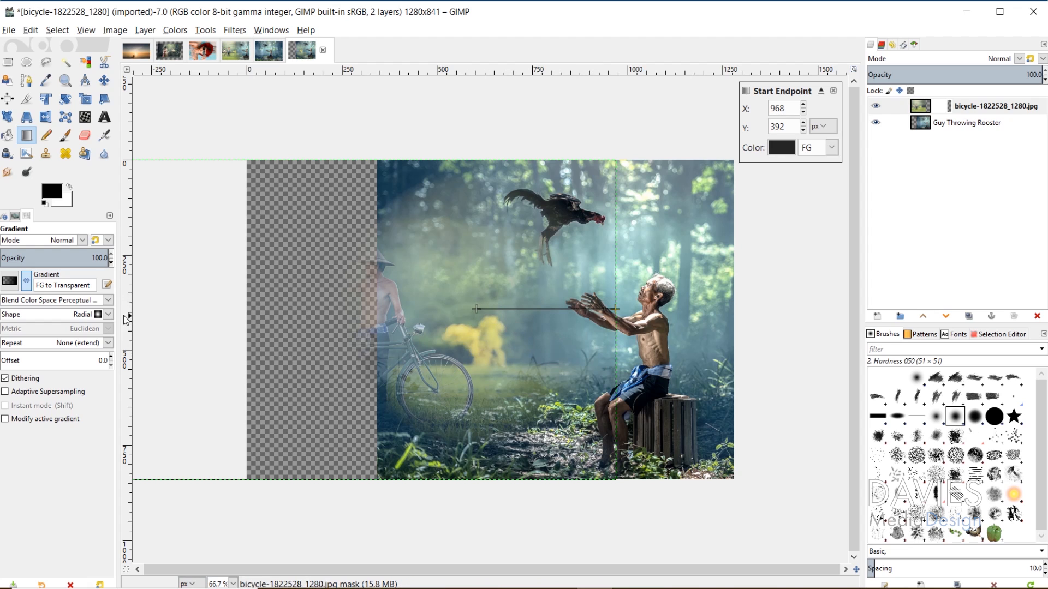
click(107, 315)
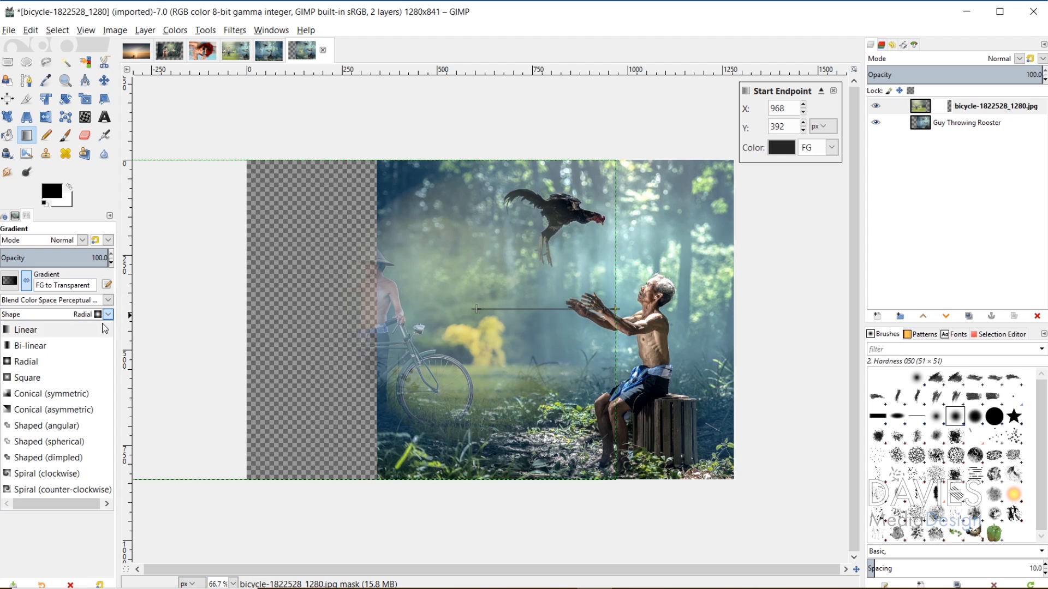
click(91, 334)
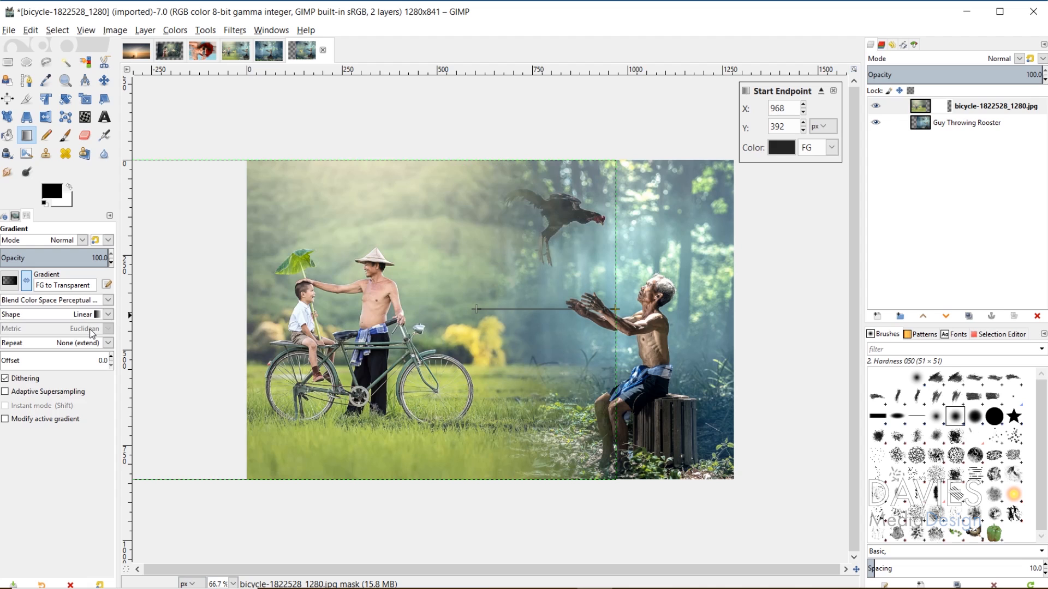
click(27, 282)
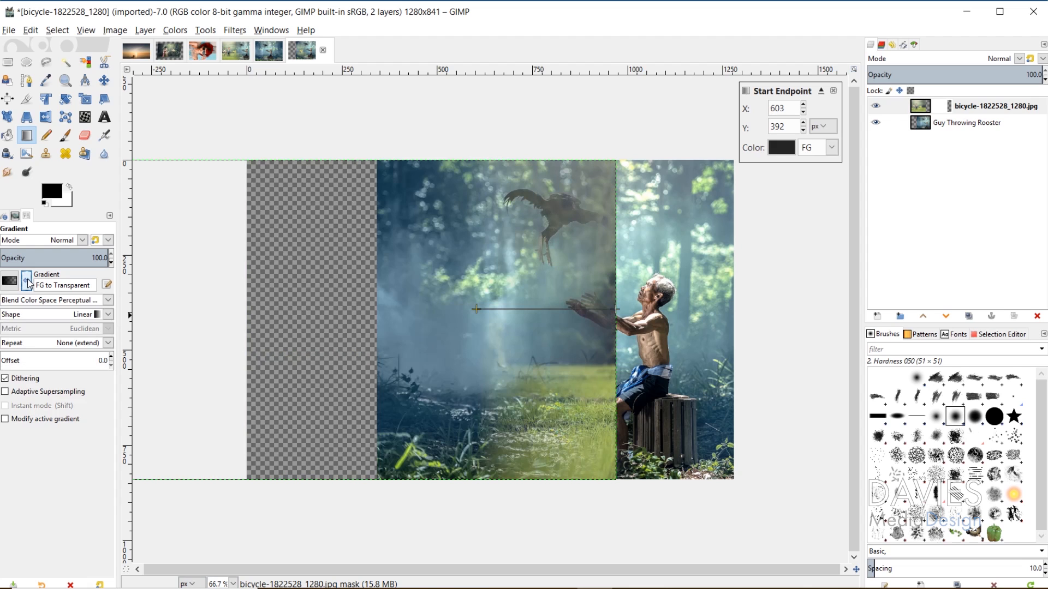
click(27, 282)
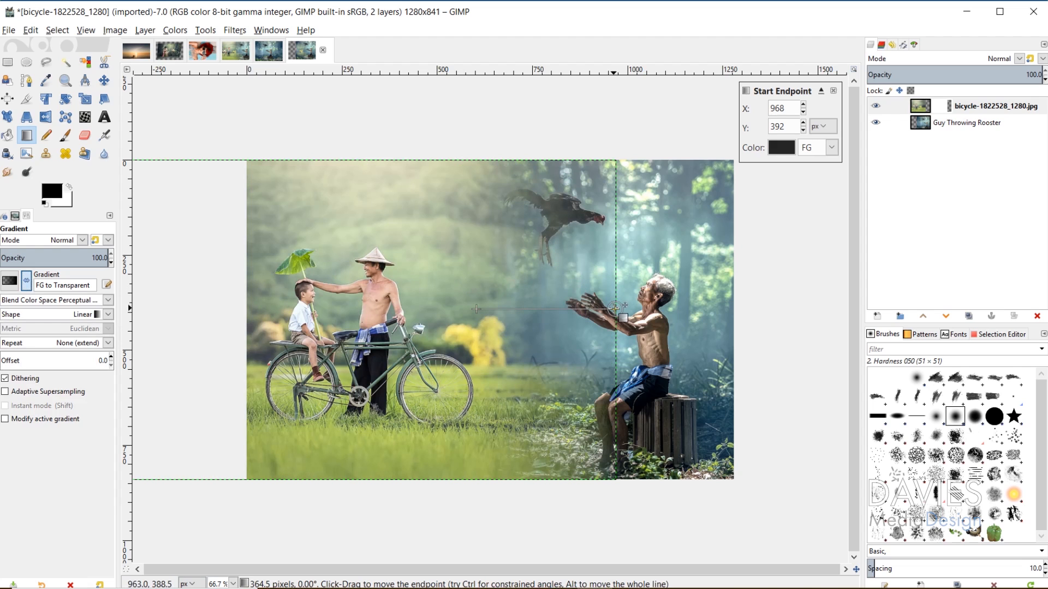
Move the gradient's start endpoint to about X 836 and its end endpoint to about X 560, and apply the gradient
drag(614, 309, 576, 308)
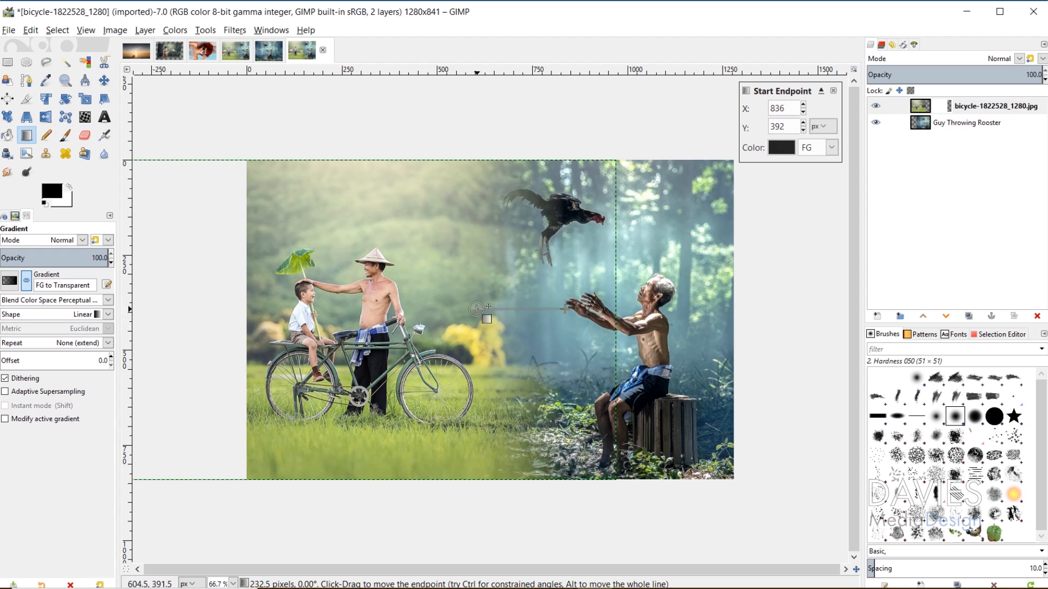
drag(476, 309, 459, 309)
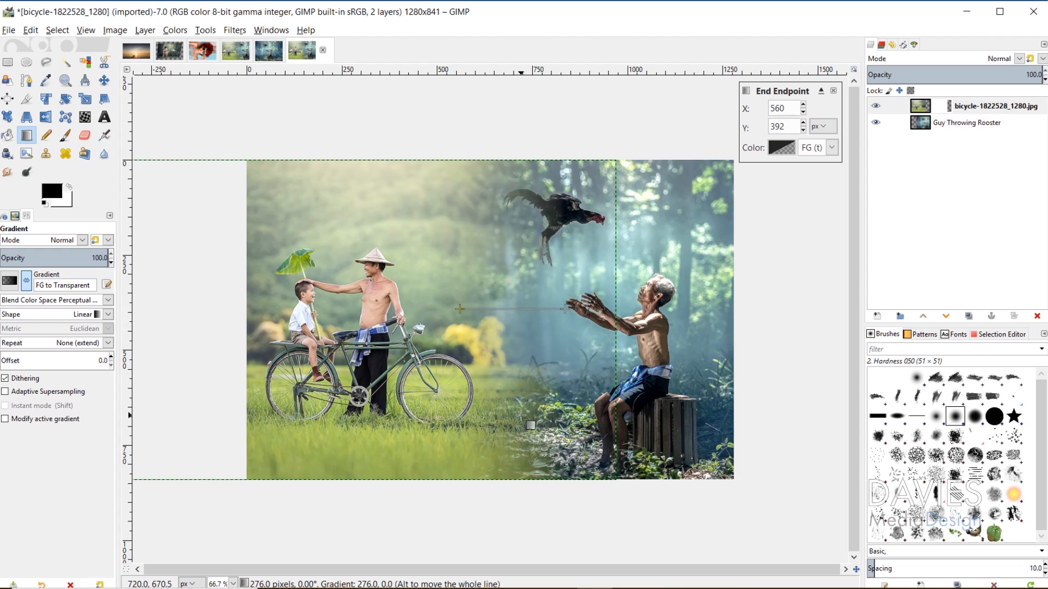
key(Return)
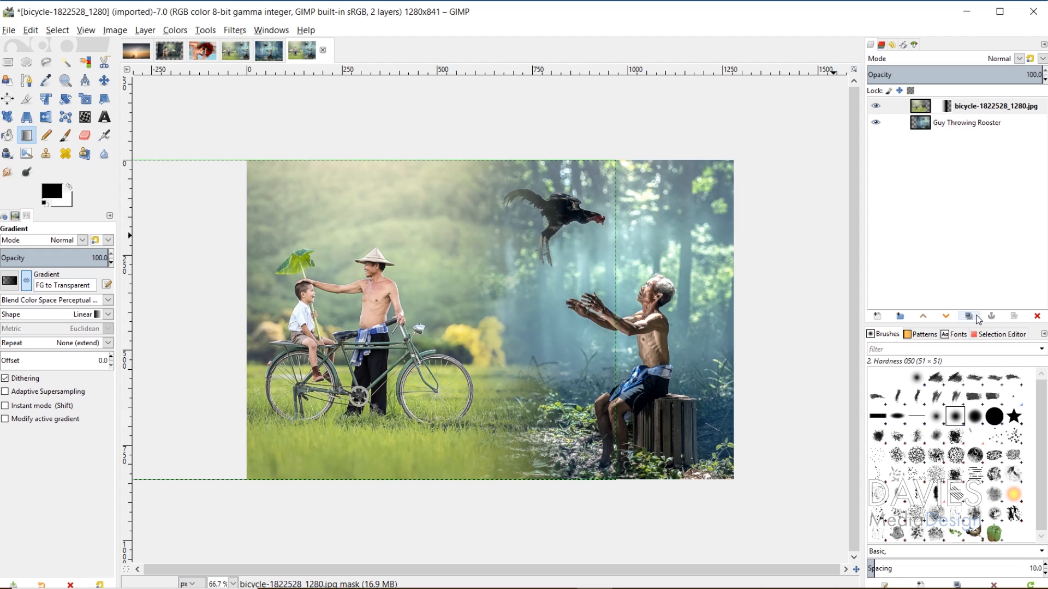
Create a new transparent layer named Gradient above the bicycle layer
click(878, 317)
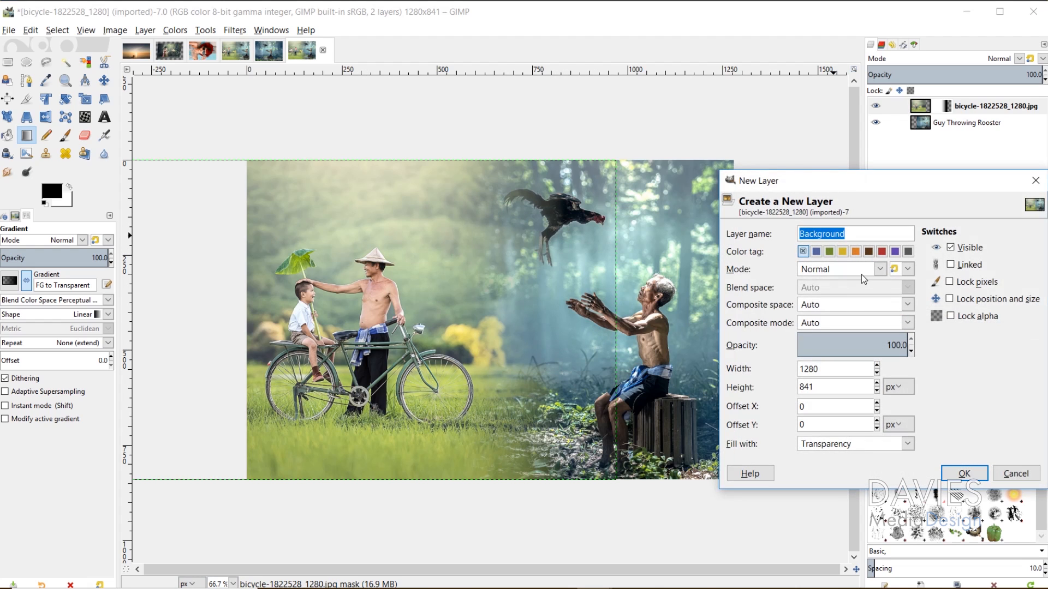
text(Gradient)
key(Return)
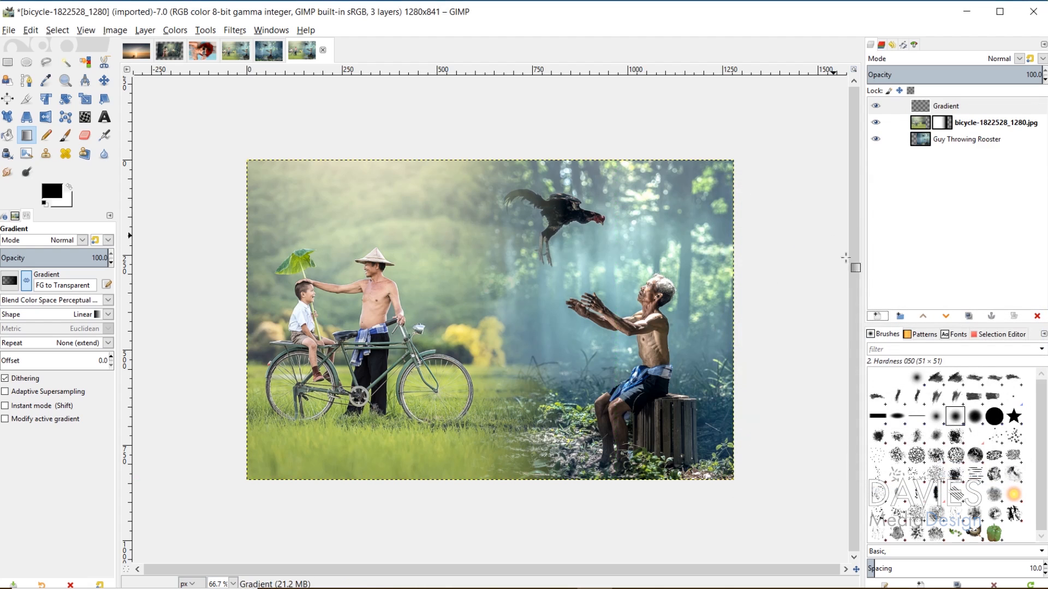
Set the background color to a very dark reddish brown and keep the foreground color black (000000)
click(67, 200)
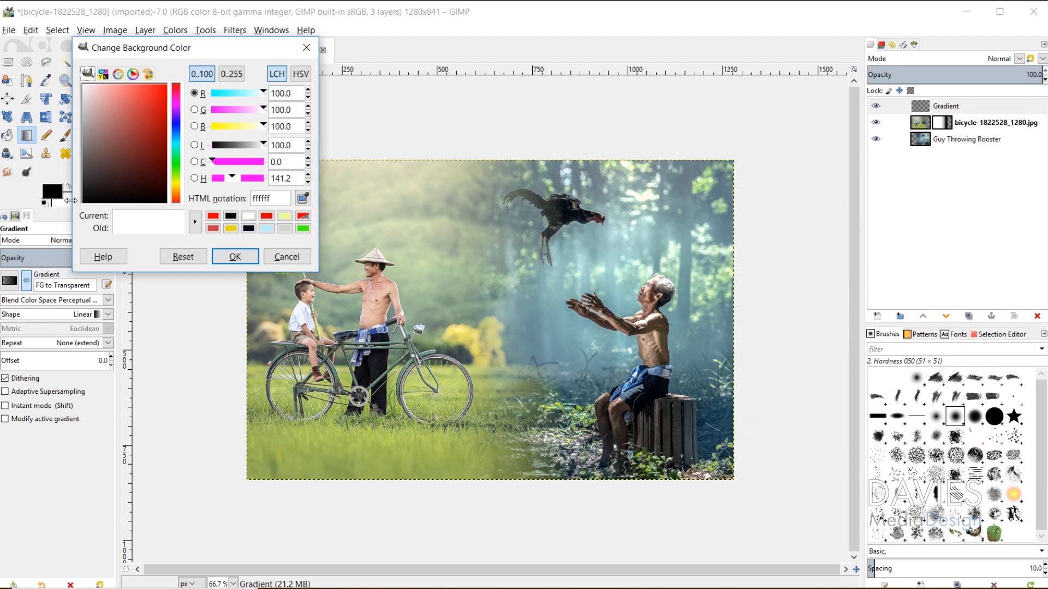
mouse_move(102, 164)
mouse_down()
mouse_move(97, 181)
mouse_move(103, 175)
mouse_up()
click(234, 257)
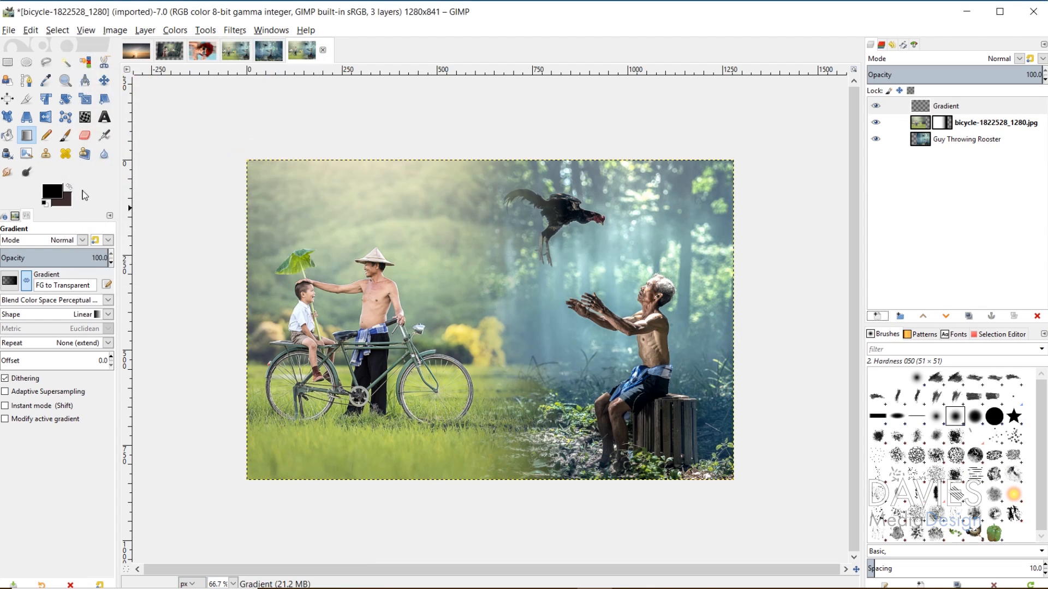
click(52, 191)
click(235, 257)
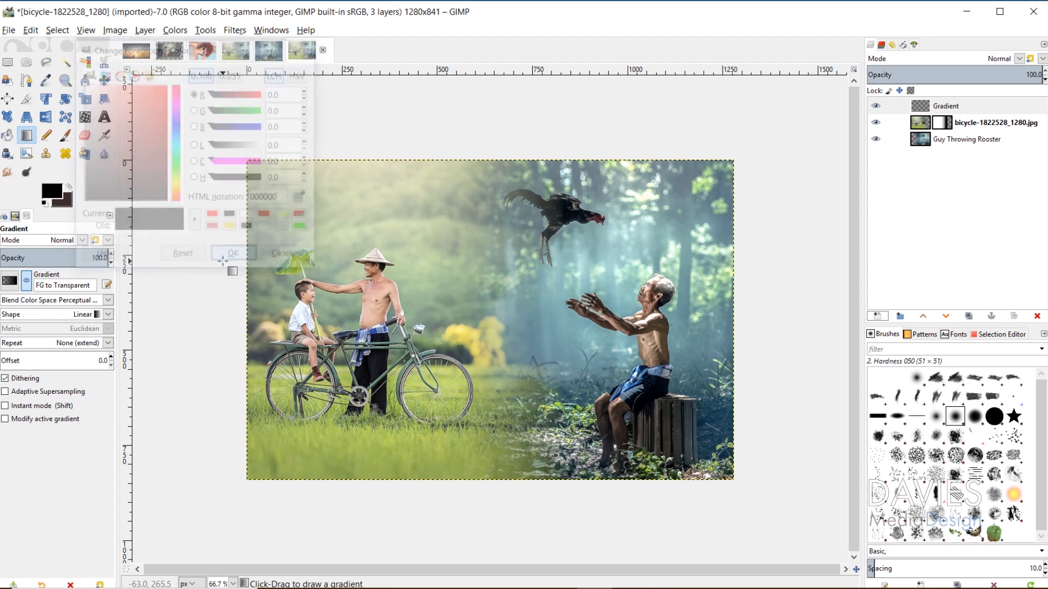
Set the Gradient tool to the FG to BG (RGB) gradient with a Radial shape
click(10, 282)
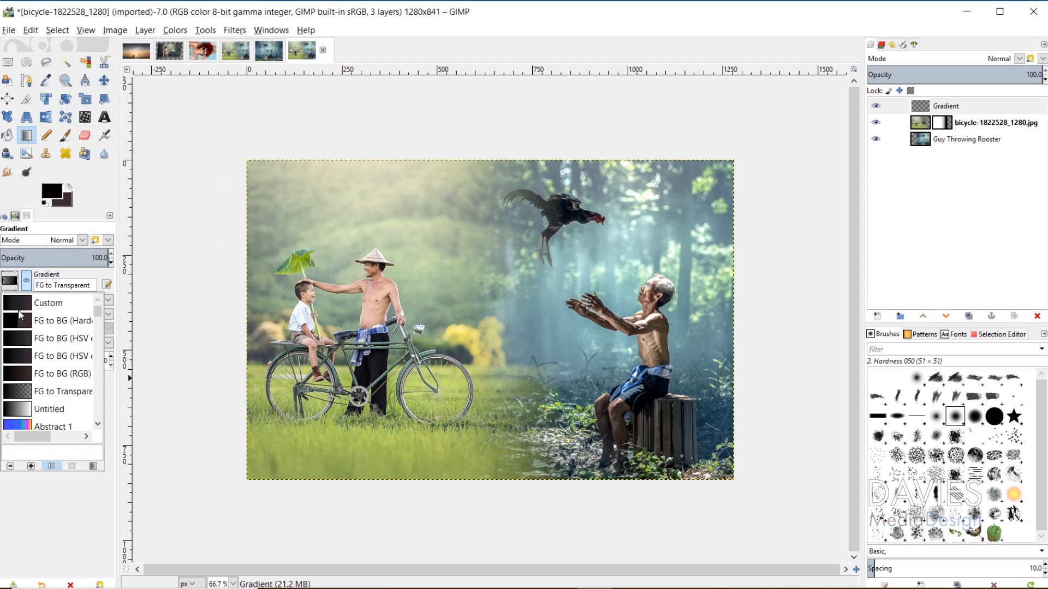
click(26, 389)
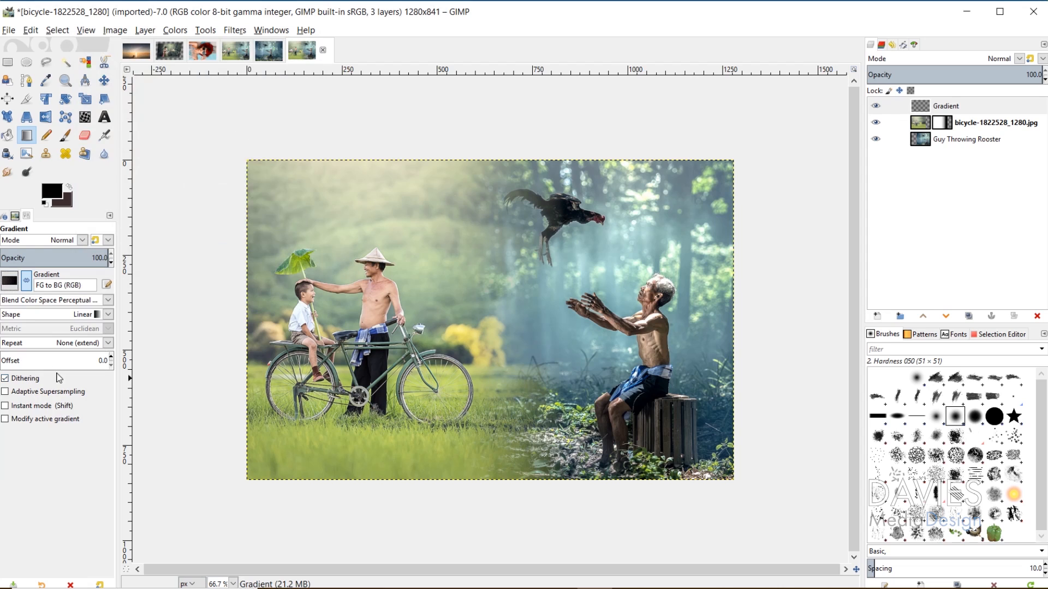
click(109, 315)
click(37, 361)
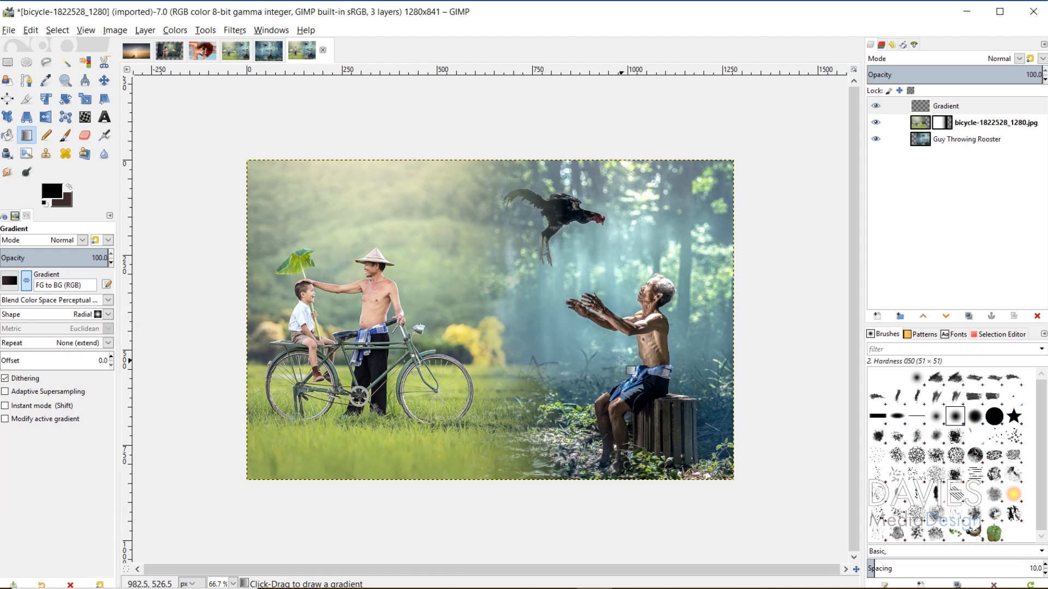
Draw a radial gradient on the Gradient layer from the image centre to the lower-right corner, with its midpoint at about 30, and apply it
drag(494, 310, 733, 480)
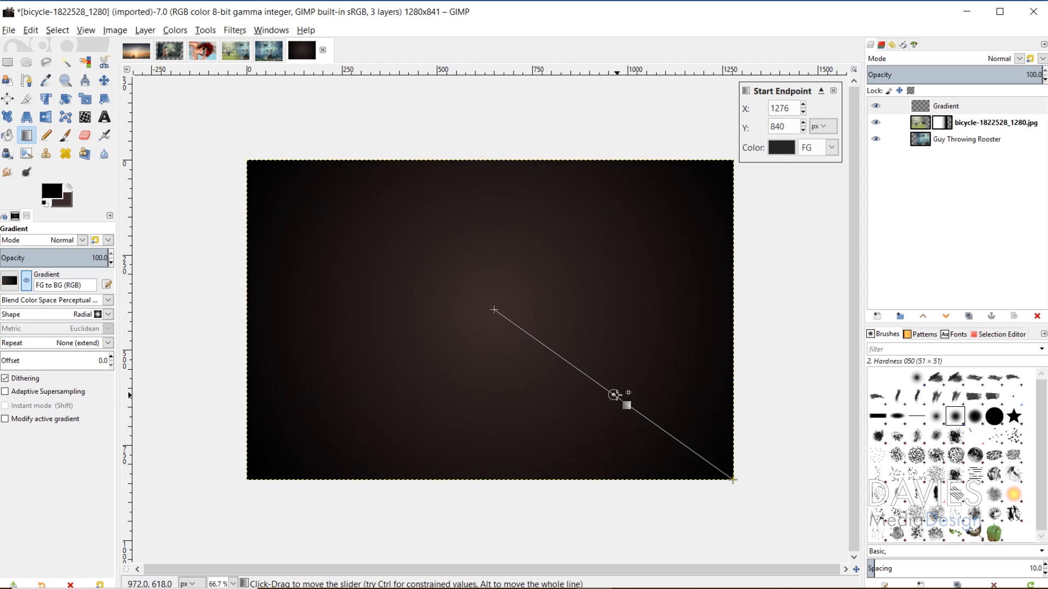
drag(616, 398, 652, 424)
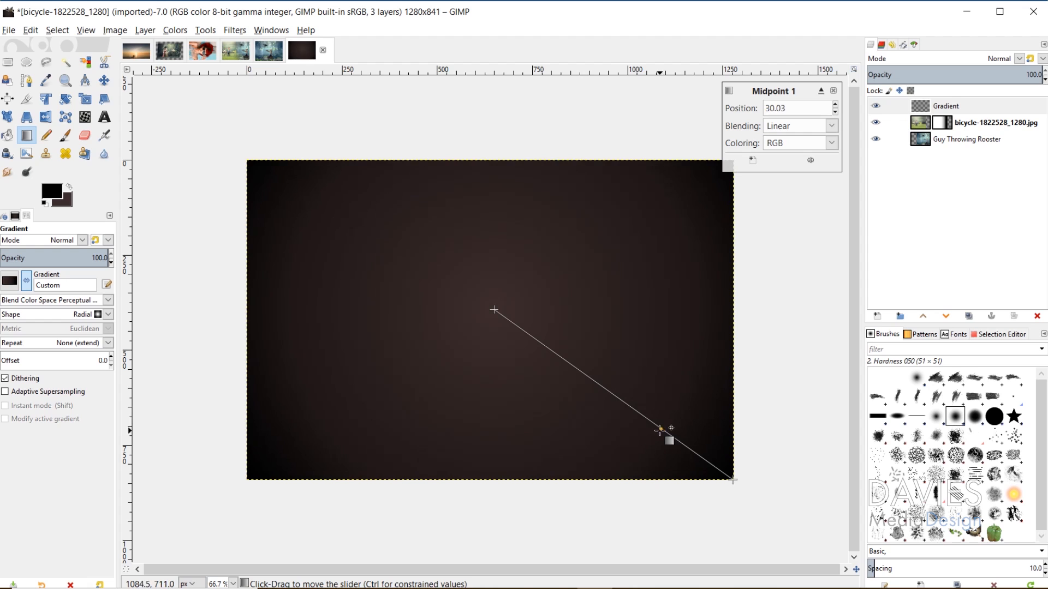
key(Return)
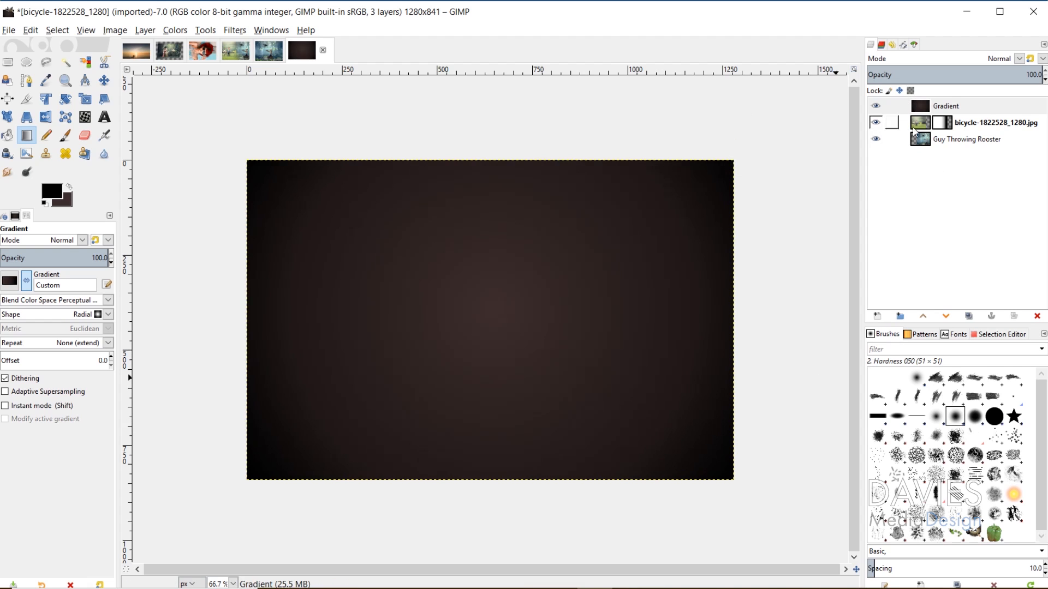
Move the Gradient layer to the bottom of the stack and place the bicycle and Guy Throwing Rooster layers in a new layer group
drag(921, 112, 934, 174)
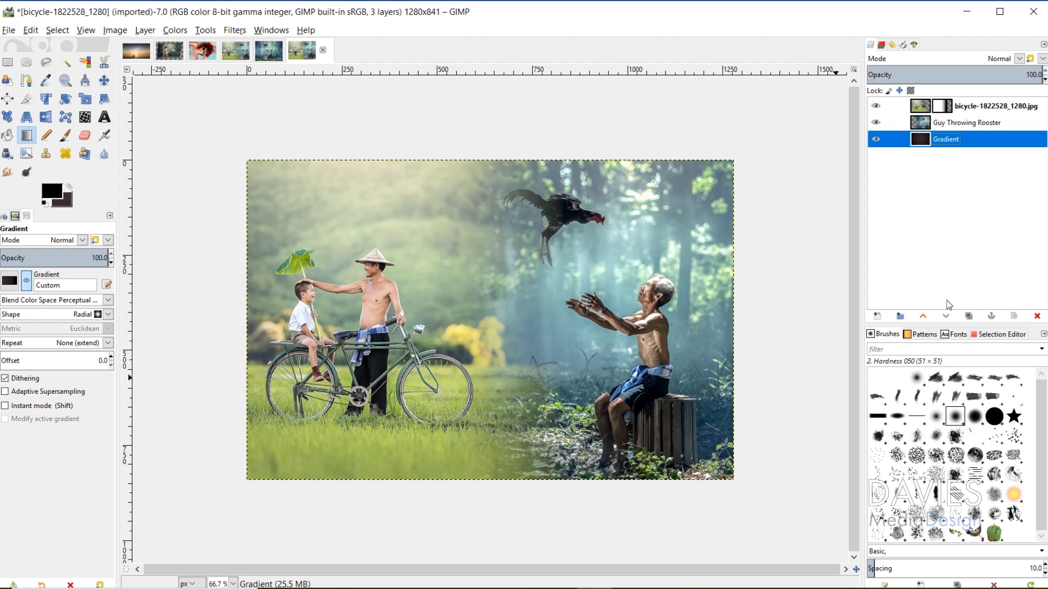
click(900, 316)
mouse_move(922, 142)
mouse_down()
mouse_move(948, 107)
mouse_move(927, 111)
mouse_move(939, 147)
mouse_up()
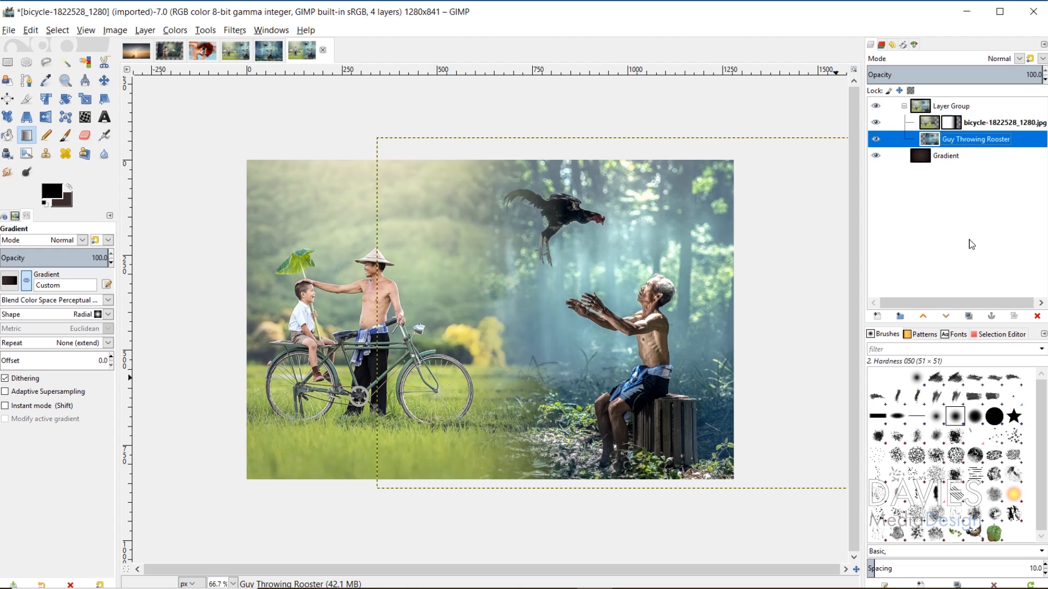
Add a White (full opacity) layer mask to the layer group
click(916, 107)
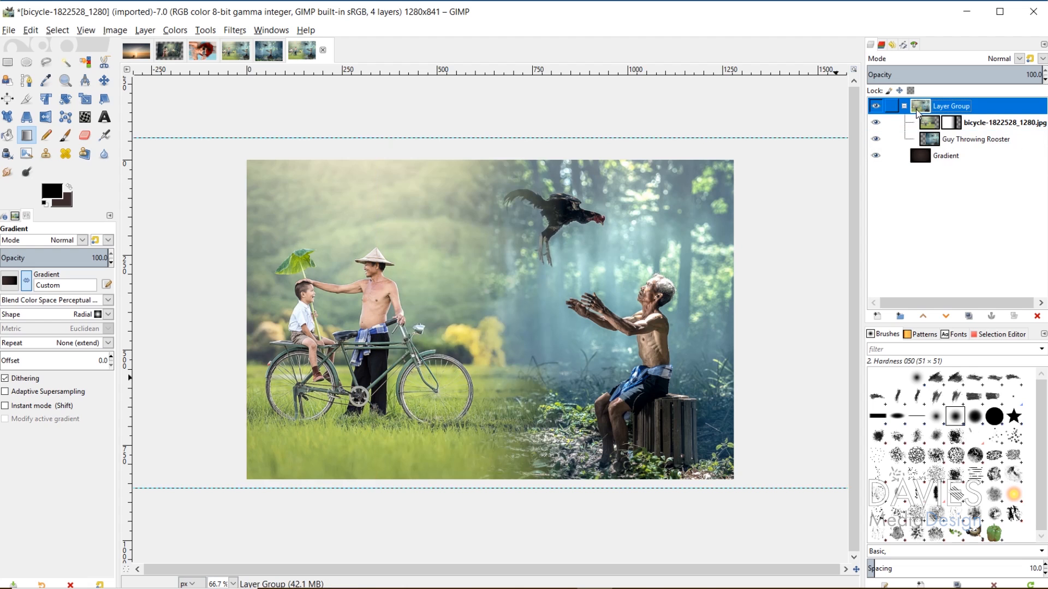
right_click(920, 107)
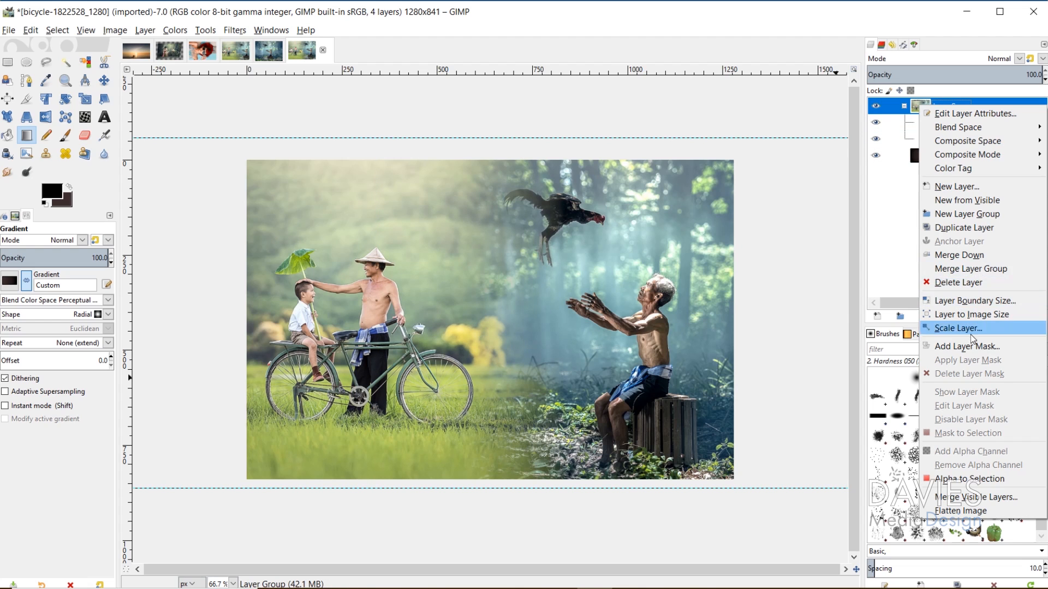
click(968, 346)
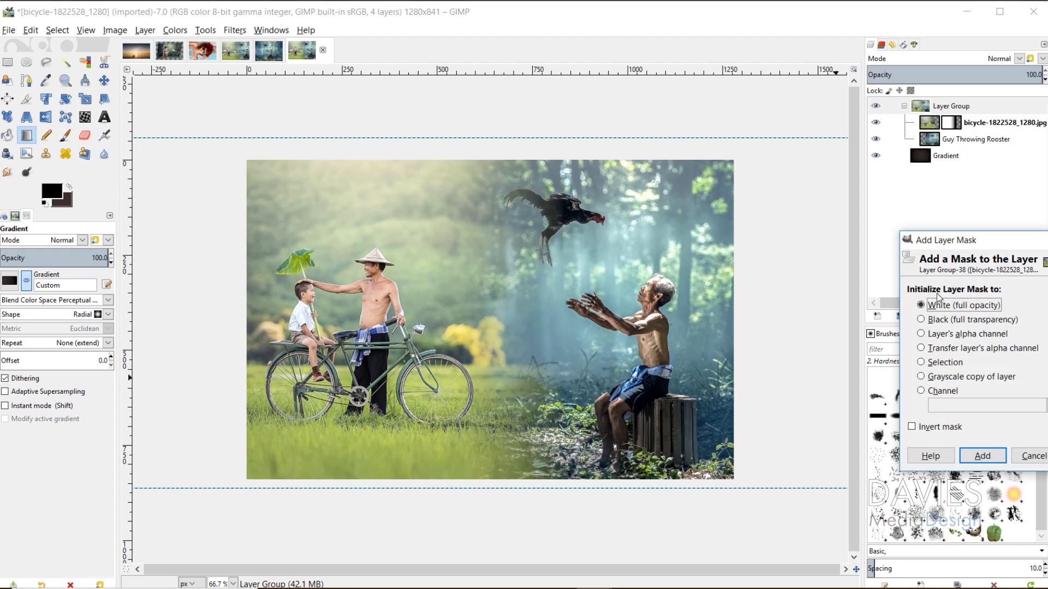
click(983, 460)
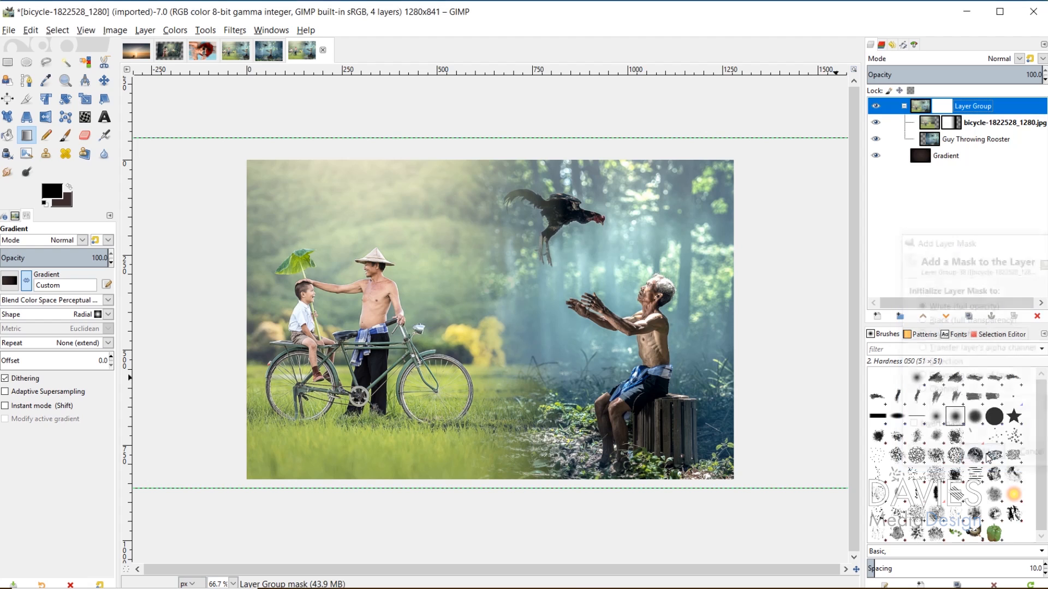
Draw an FG to Transparent radial gradient on the group's mask from about 664, 404 to about 1270, 832 and apply it as a vignette
click(27, 136)
click(10, 278)
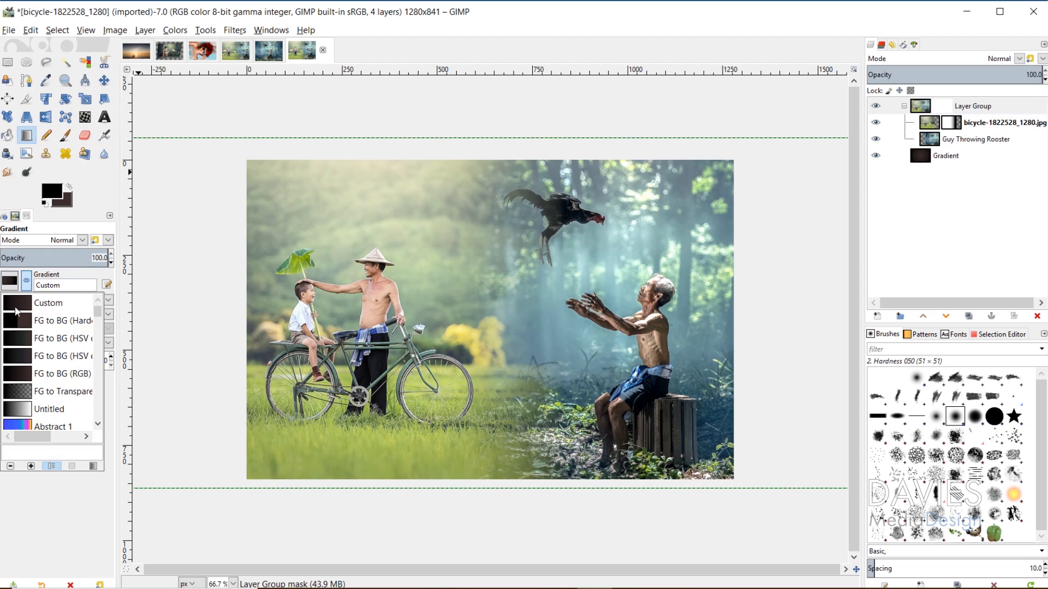
click(24, 391)
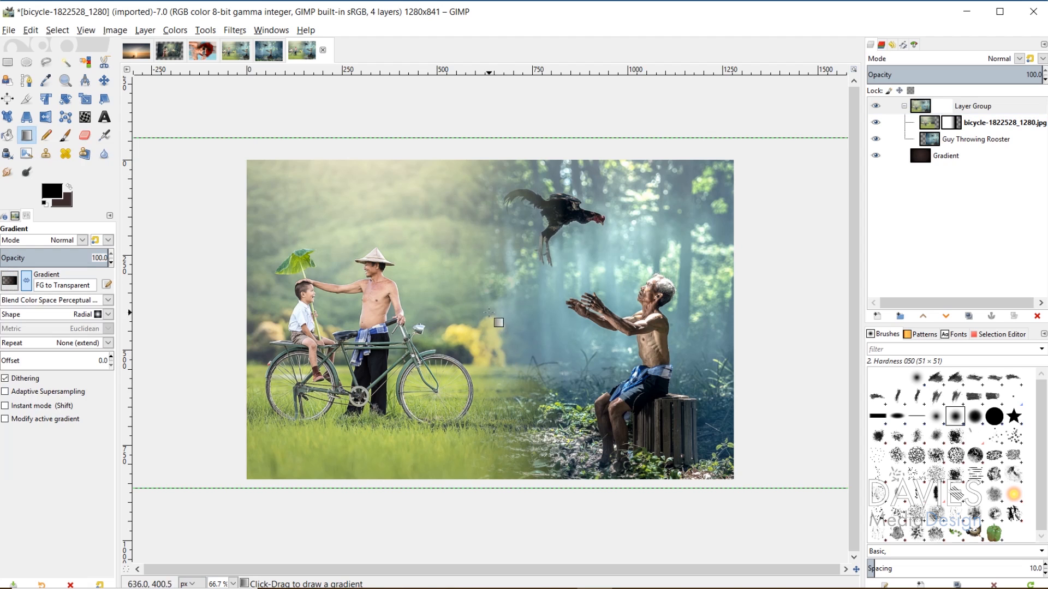
drag(489, 313, 730, 476)
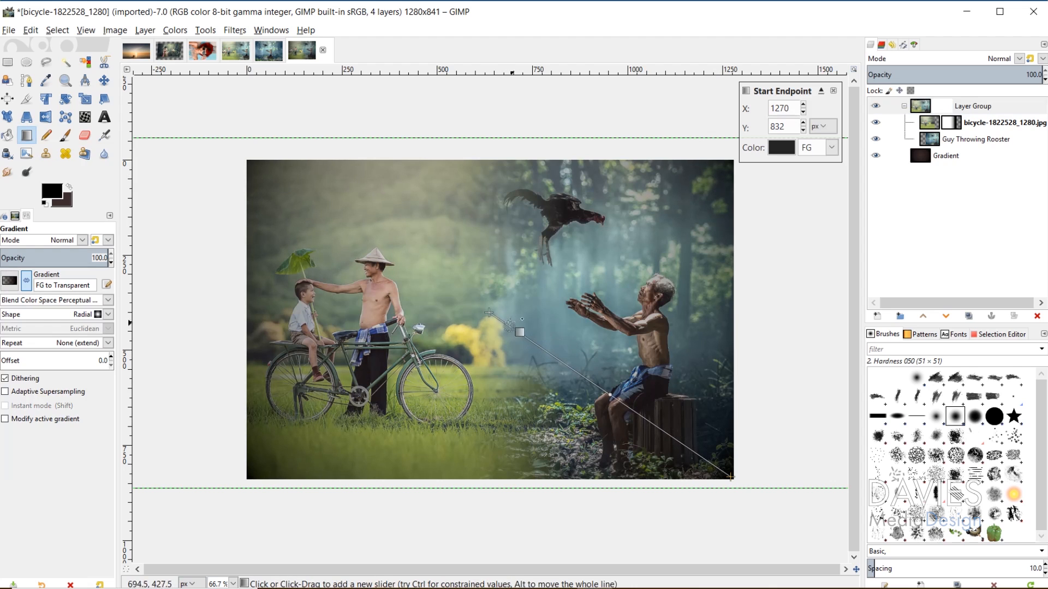
drag(489, 313, 500, 314)
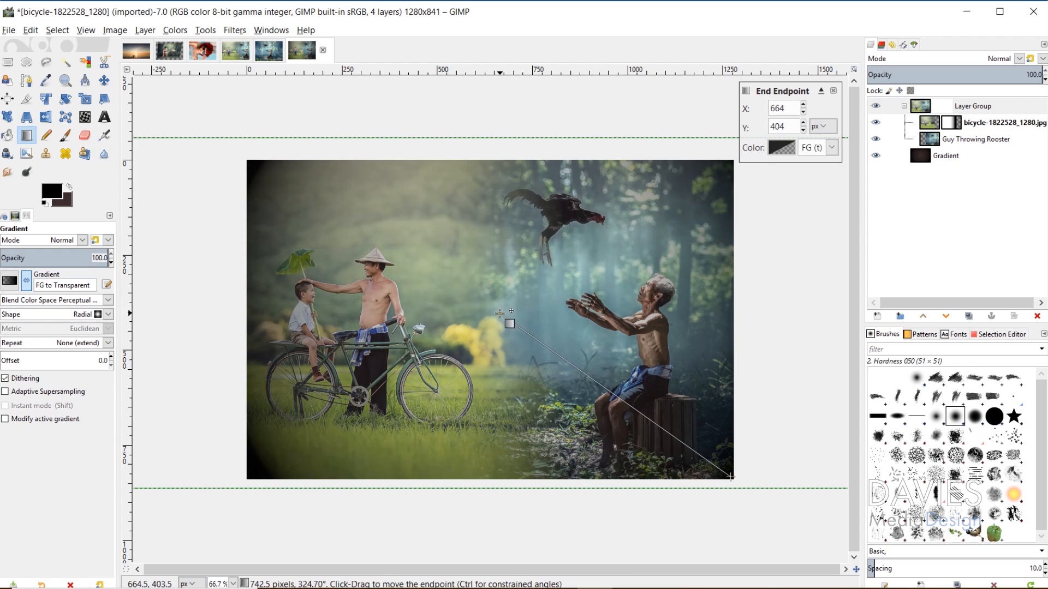
key(Return)
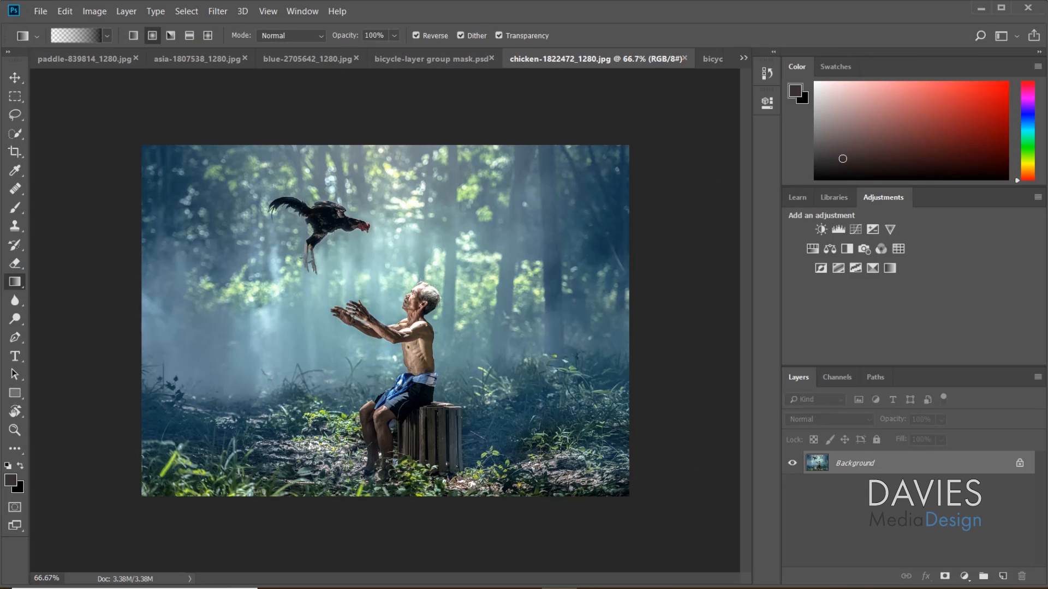
Switch to Photoshop and sample a Healing Brush source from the blurred background above the rooster's head in the chicken photo
click(14, 430)
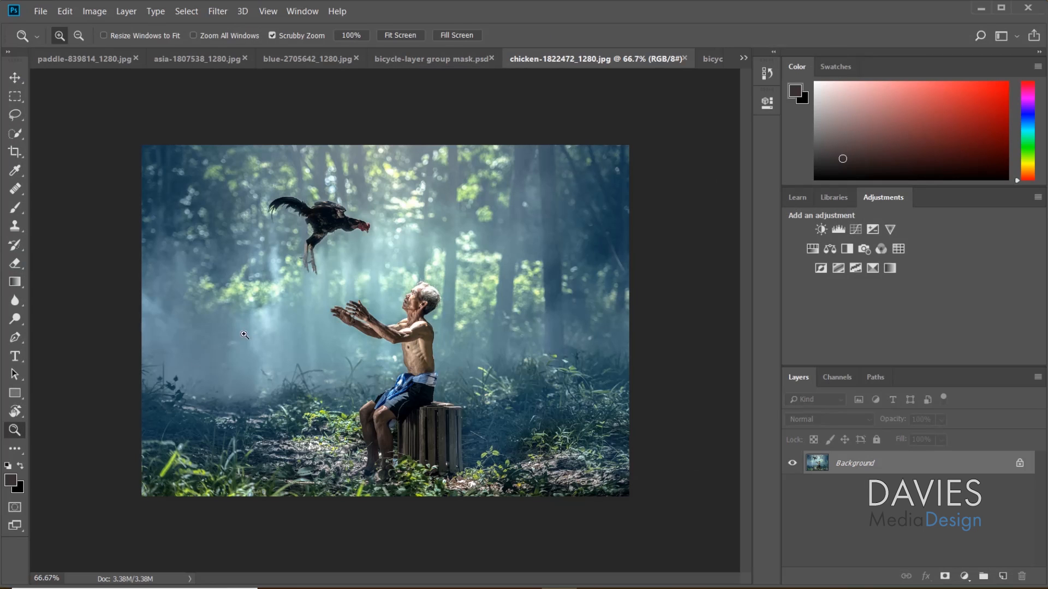
click(293, 243)
click(212, 165)
scroll(384, 218, up, 1)
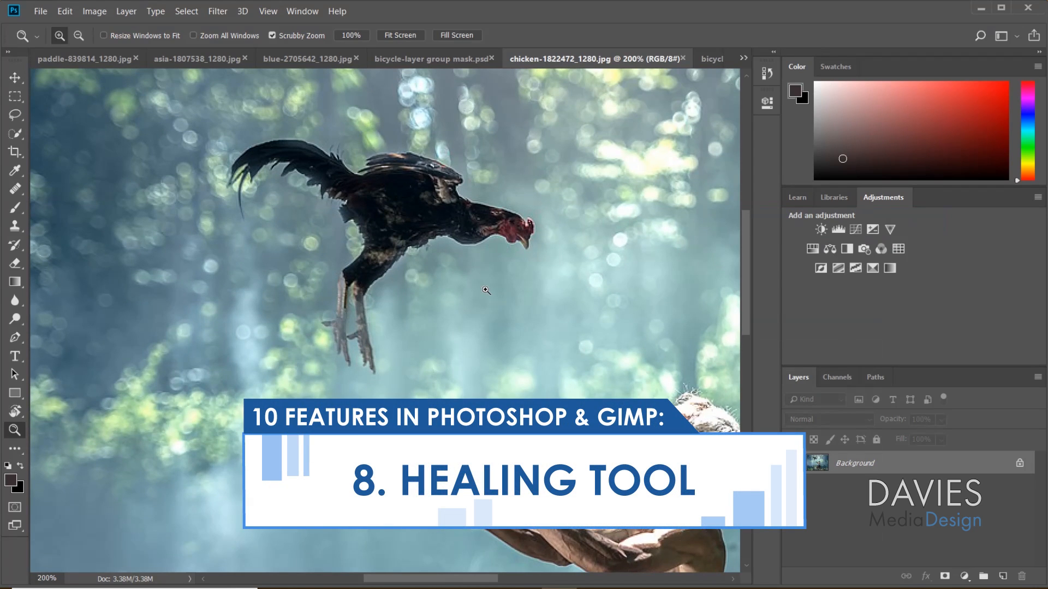
click(19, 189)
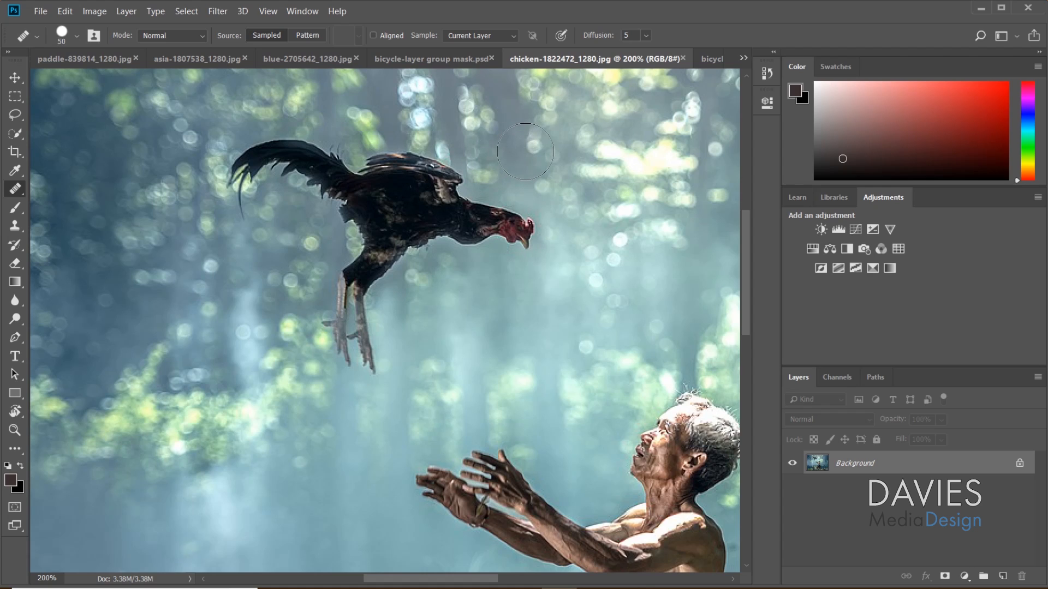
alt+click(515, 132)
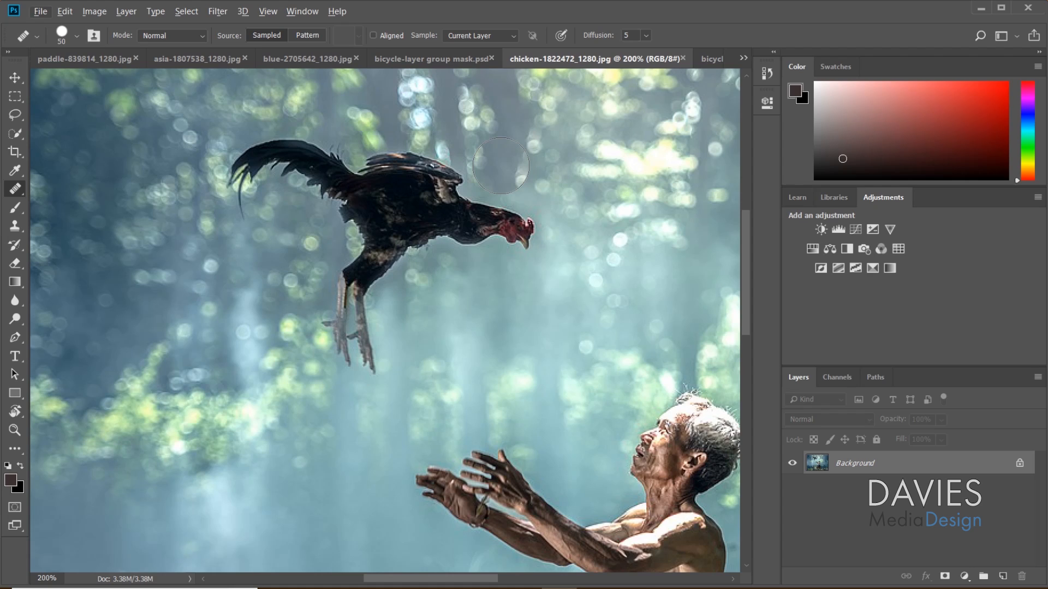
click(501, 165)
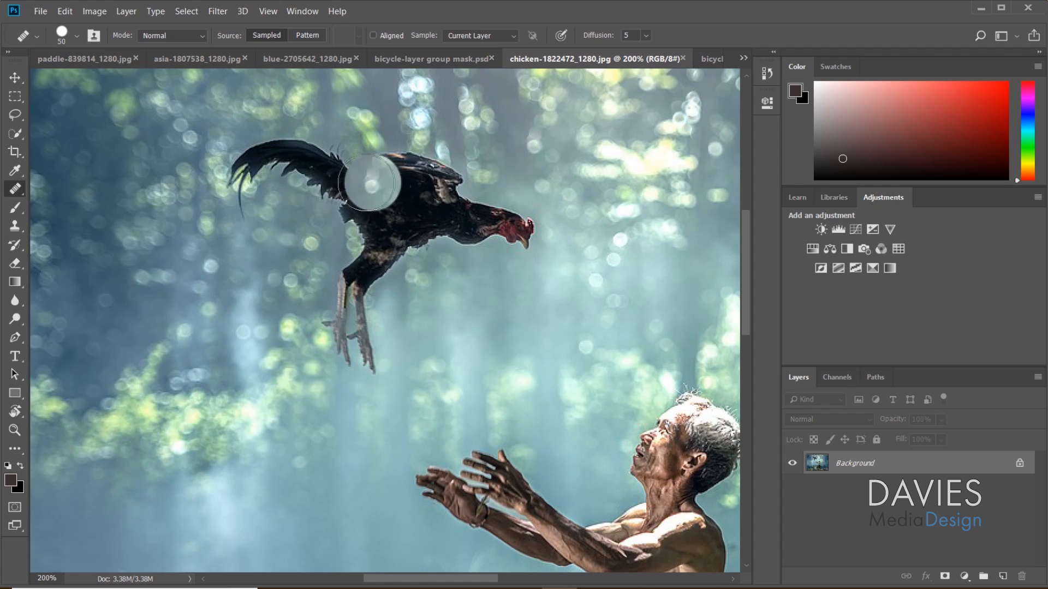
Paint over the rooster's wing, head, body, legs and tail with the Healing Brush to remove it from the photo
mouse_move(393, 171)
mouse_down()
mouse_move(431, 181)
mouse_move(463, 216)
mouse_move(515, 231)
mouse_move(510, 257)
mouse_up()
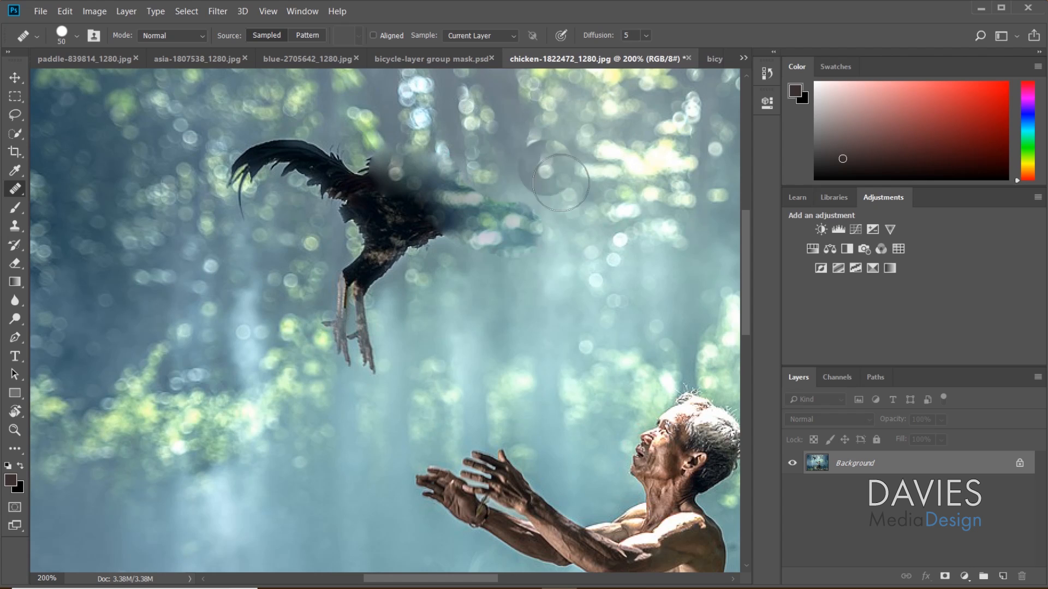
mouse_move(411, 219)
mouse_down()
mouse_move(393, 213)
mouse_move(405, 234)
mouse_up()
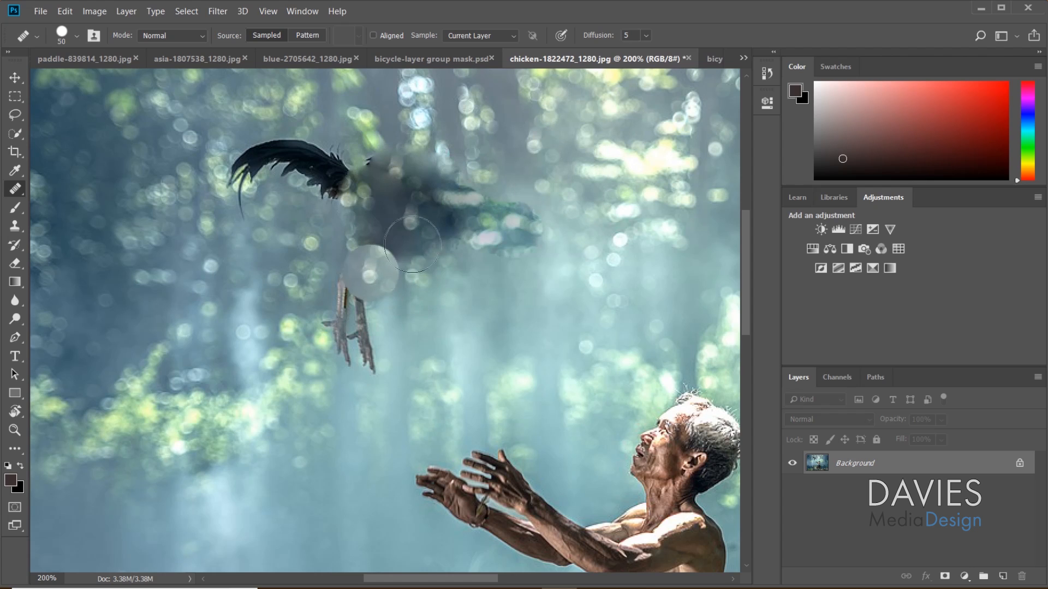
mouse_move(364, 256)
mouse_down()
mouse_move(360, 286)
mouse_move(379, 266)
mouse_move(361, 305)
mouse_move(370, 345)
mouse_move(338, 327)
mouse_up()
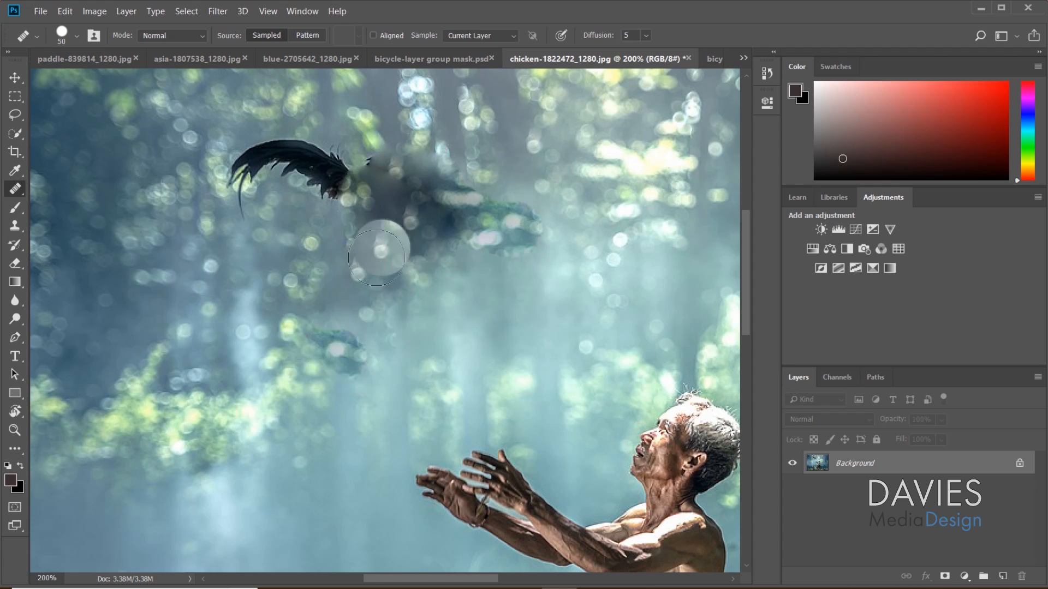
mouse_move(363, 197)
mouse_down()
mouse_move(351, 175)
mouse_move(267, 153)
mouse_move(240, 181)
mouse_move(251, 186)
mouse_up()
drag(352, 176, 364, 174)
drag(225, 205, 292, 200)
Touch up the dark smudges left around the removed rooster with more Healing Brush strokes
mouse_move(371, 181)
mouse_down()
mouse_move(413, 173)
mouse_move(379, 214)
mouse_move(414, 219)
mouse_move(446, 208)
mouse_move(445, 235)
mouse_move(369, 260)
mouse_move(353, 246)
mouse_move(447, 186)
mouse_up()
mouse_move(513, 224)
mouse_down()
mouse_move(530, 235)
mouse_move(426, 262)
mouse_move(415, 284)
mouse_up()
drag(375, 360, 421, 361)
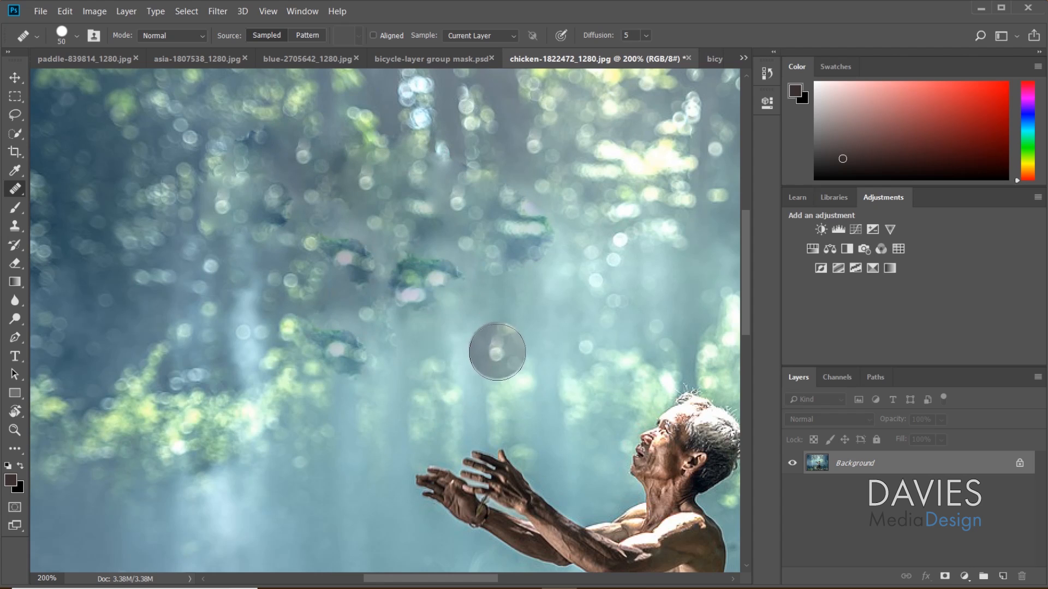
mouse_move(436, 282)
mouse_down()
mouse_move(399, 287)
mouse_move(506, 261)
mouse_move(524, 250)
mouse_move(532, 216)
mouse_move(489, 221)
mouse_move(454, 247)
mouse_up()
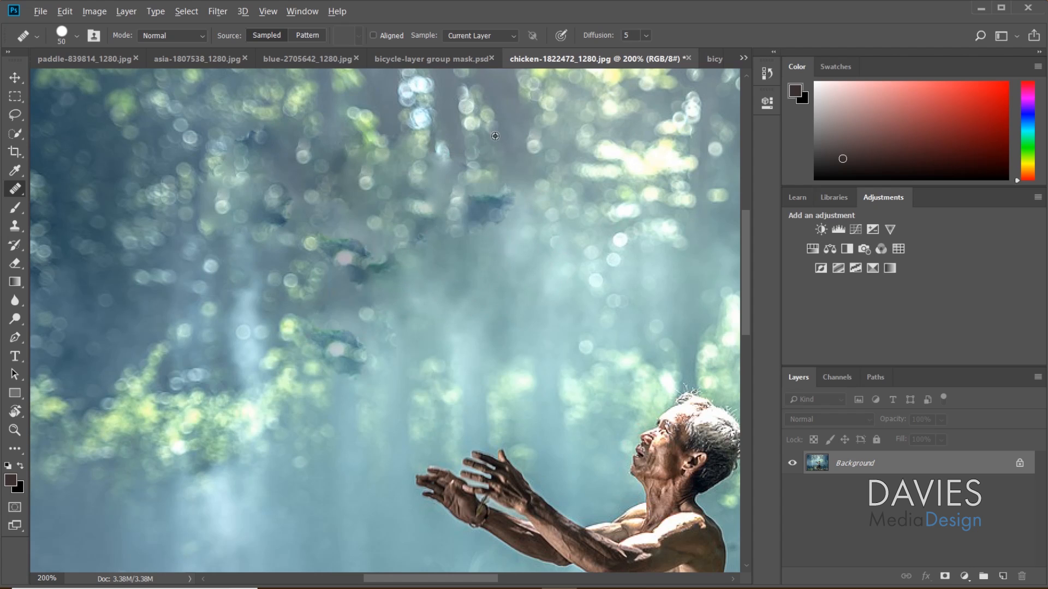
mouse_move(502, 178)
mouse_down()
mouse_move(487, 215)
mouse_move(475, 185)
mouse_move(440, 214)
mouse_move(445, 180)
mouse_up()
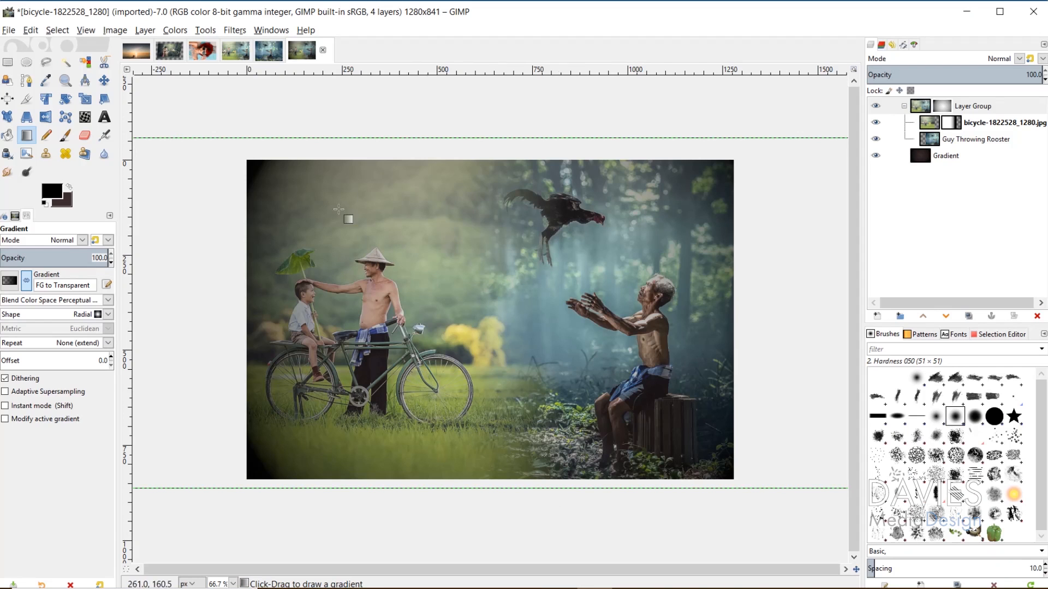
Switch to the chicken photo in GIMP and set the Healing tool's brush size to 58.63 for work on the rooster
click(270, 52)
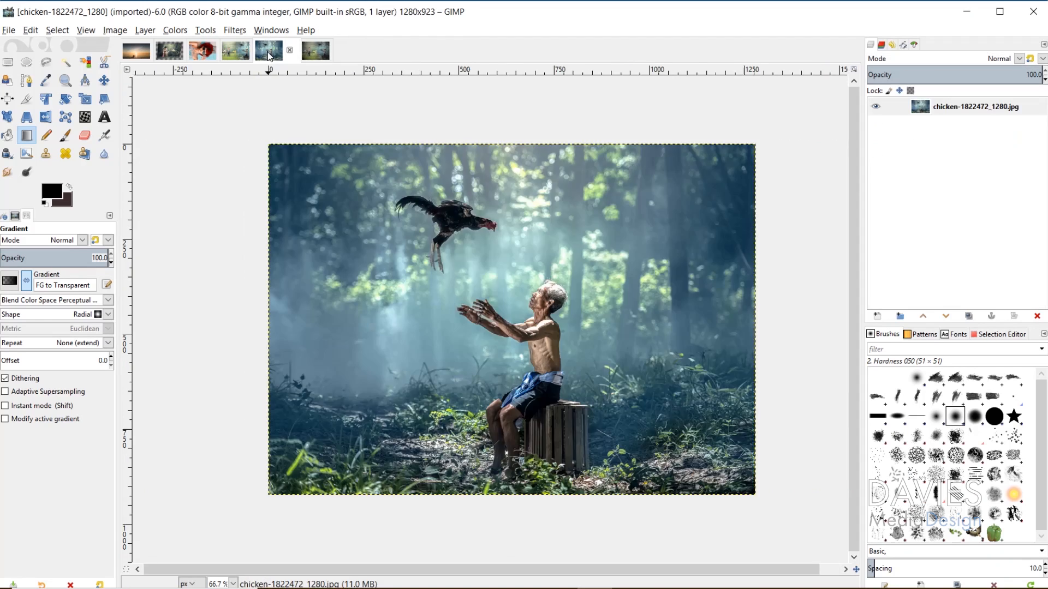
click(66, 80)
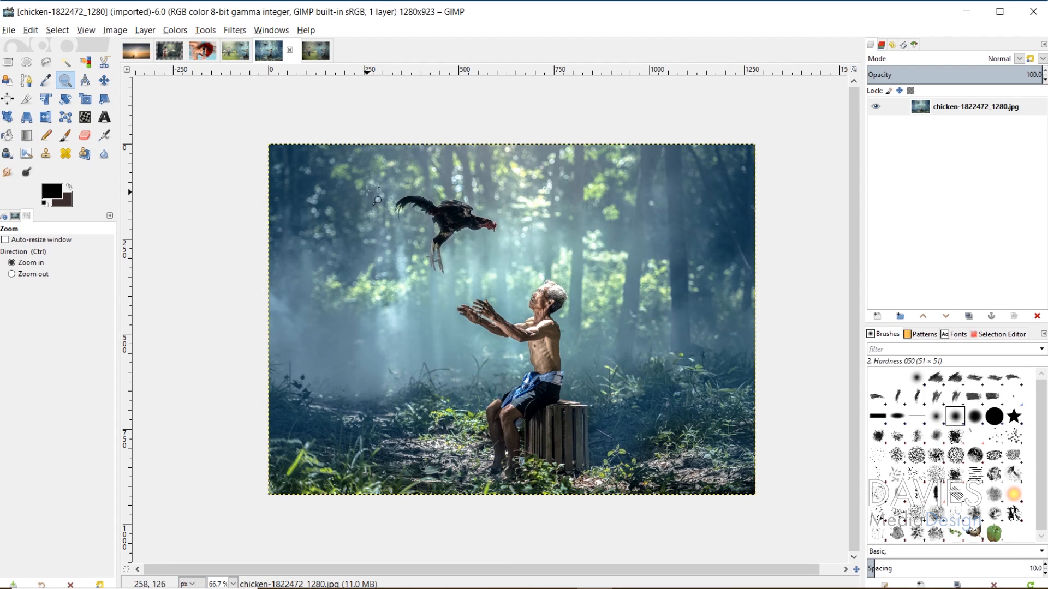
drag(435, 219, 523, 298)
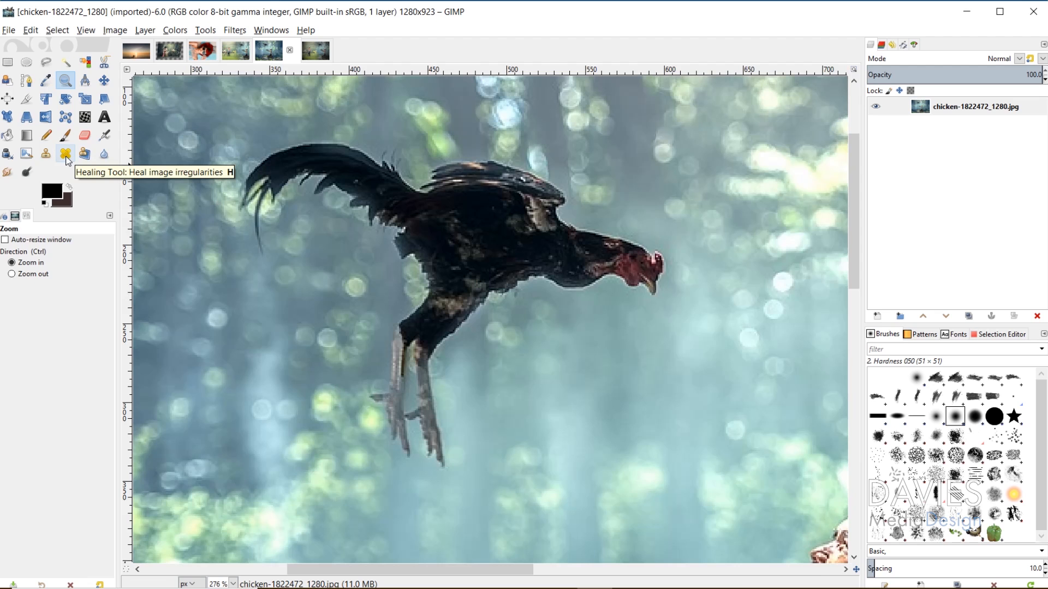
click(65, 157)
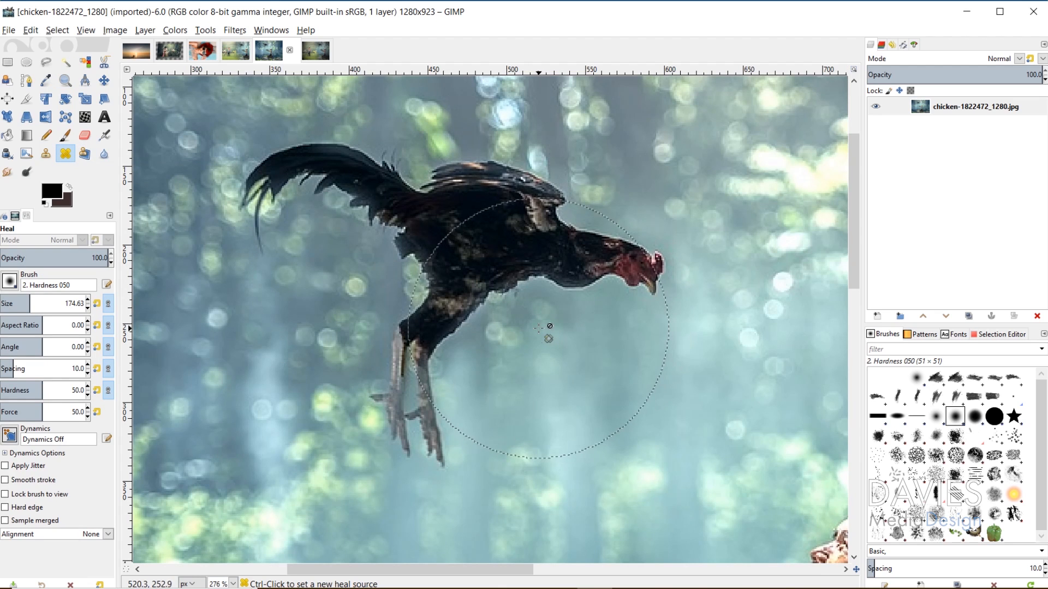
key(bracketleft)
key(bracketleft)
key(bracketleft)
key(bracketleft)
key(bracketleft)
key(bracketleft)
key(bracketleft)
key(bracketleft)
key(bracketleft)
key(bracketleft)
key(bracketleft)
key(bracketleft)
key(bracketleft)
key(bracketleft)
key(bracketleft)
key(bracketleft)
key(bracketleft)
key(bracketleft)
key(bracketleft)
key(bracketleft)
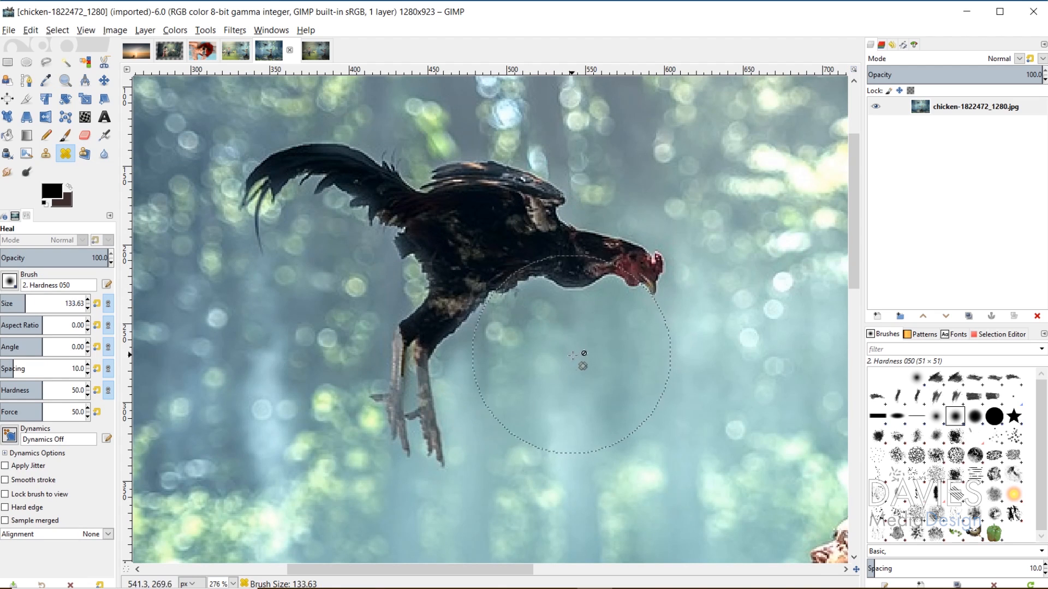
key(bracketleft)
key(bracketleft)
key(bracketleft)
key(bracketleft)
key(bracketleft)
key(bracketleft)
key(bracketleft)
key(bracketleft)
key(bracketleft)
key(bracketleft)
key(bracketleft)
key(bracketleft)
key(bracketleft)
key(bracketleft)
key(bracketleft)
key(bracketleft)
key(bracketleft)
key(bracketleft)
key(bracketleft)
key(bracketleft)
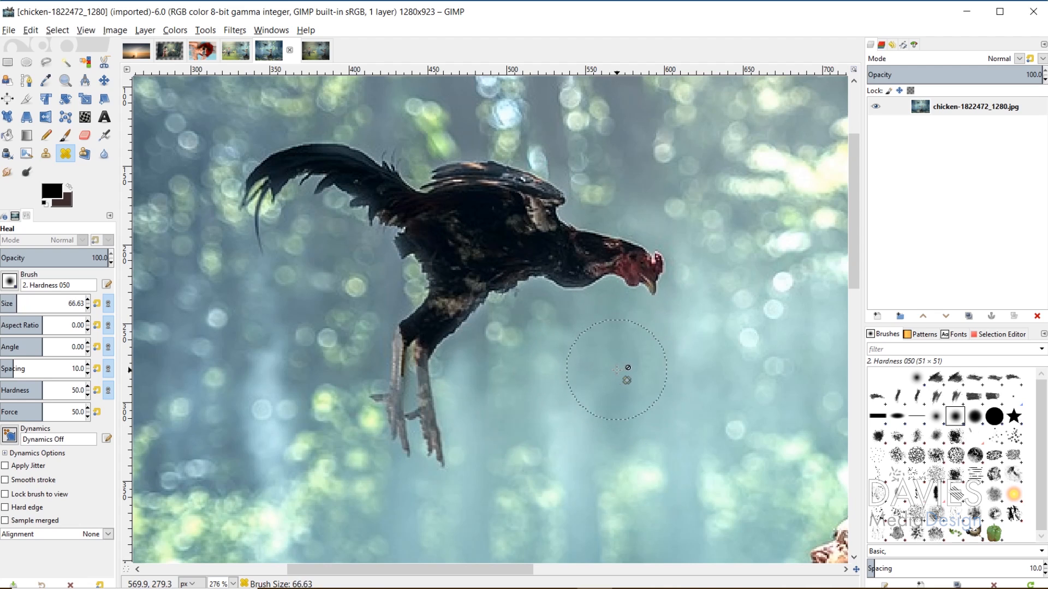
key(bracketleft)
key(bracketleft)
key(bracketleft)
key(bracketleft)
key(bracketleft)
key(bracketleft)
key(bracketleft)
key(bracketleft)
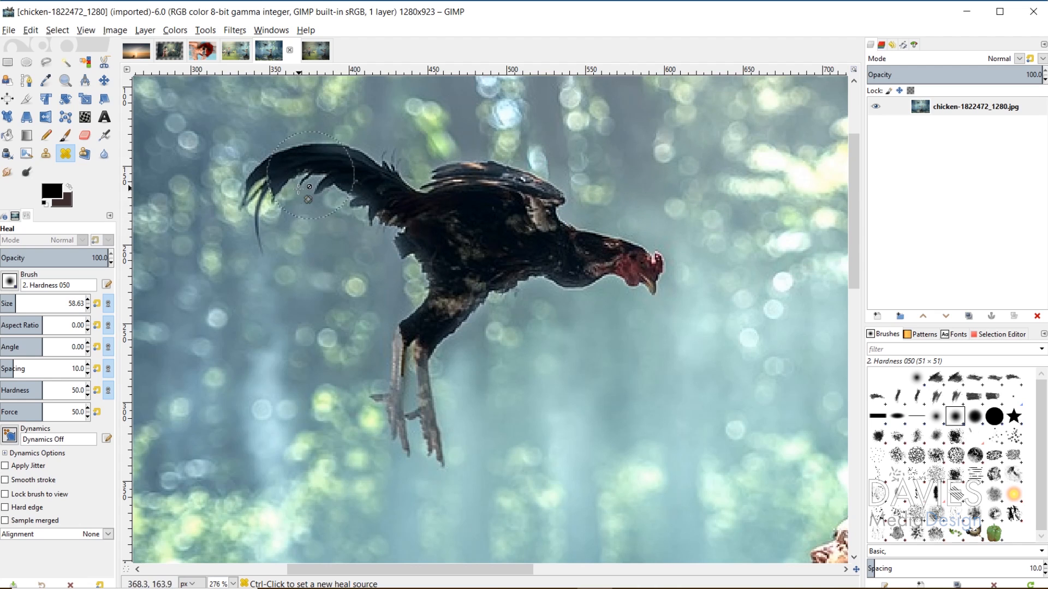
Set heal sources in the blurred background beyond the rooster's head and heal over its head, neck and wing
mouse_move(440, 261)
mouse_down()
mouse_move(489, 231)
mouse_move(528, 183)
mouse_move(494, 264)
mouse_move(457, 240)
mouse_move(505, 231)
mouse_up()
key(ctrl)
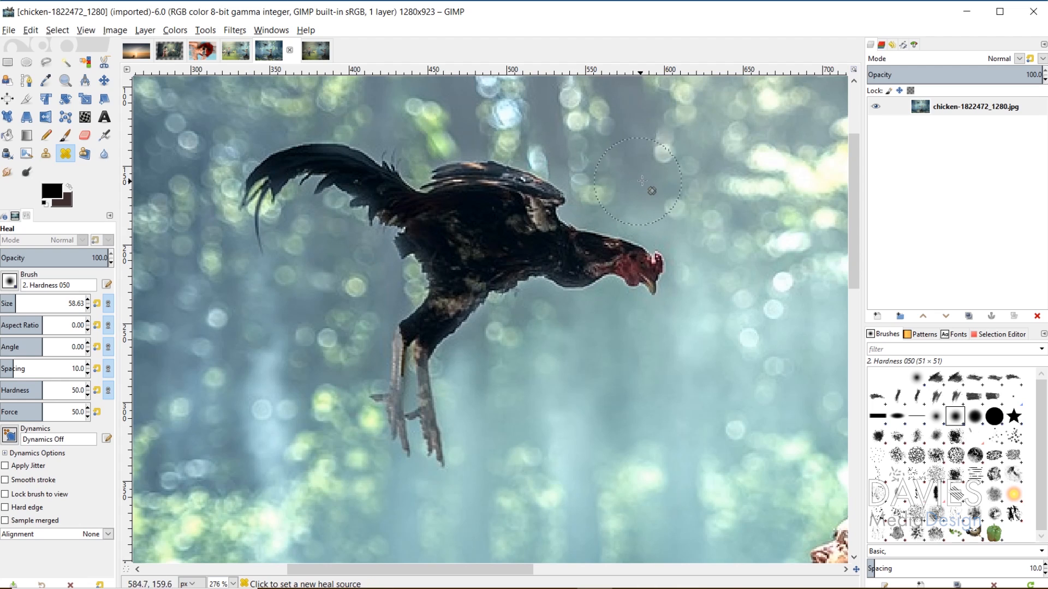
ctrl+click(669, 167)
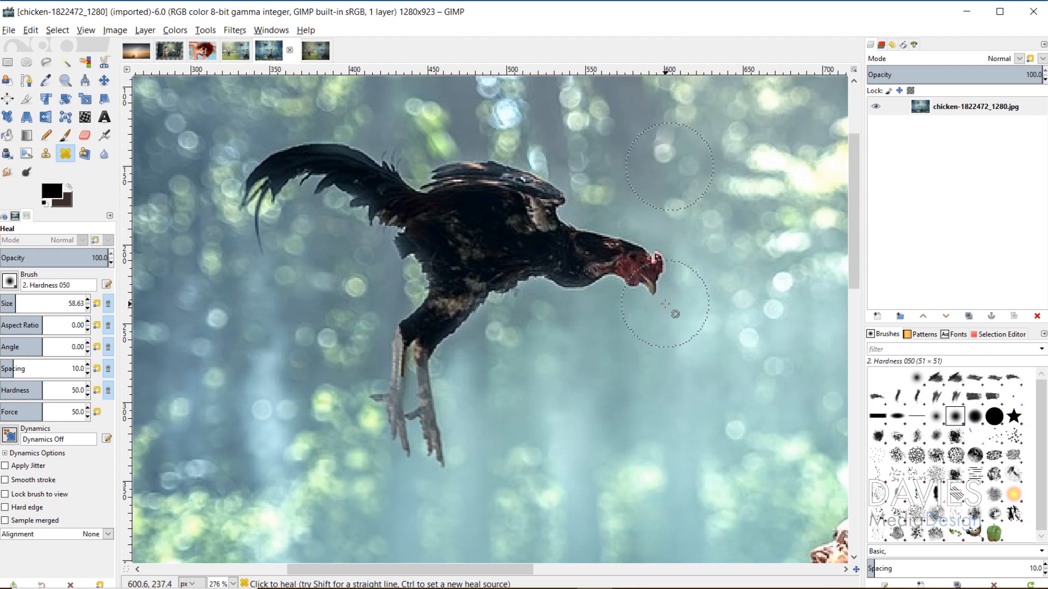
click(650, 272)
mouse_move(650, 272)
mouse_down()
mouse_move(597, 246)
mouse_move(596, 259)
mouse_move(644, 256)
mouse_move(616, 272)
mouse_move(577, 252)
mouse_move(557, 261)
mouse_move(532, 203)
mouse_move(471, 174)
mouse_move(409, 190)
mouse_move(288, 171)
mouse_move(248, 182)
mouse_move(262, 216)
mouse_move(260, 197)
mouse_move(294, 177)
mouse_move(350, 170)
mouse_move(287, 153)
mouse_move(385, 173)
mouse_move(378, 205)
mouse_move(437, 179)
mouse_move(552, 190)
mouse_move(601, 229)
mouse_move(617, 219)
mouse_move(608, 246)
mouse_move(636, 250)
mouse_up()
ctrl+click(716, 220)
mouse_move(557, 251)
mouse_down()
mouse_move(555, 231)
mouse_move(647, 233)
mouse_move(484, 234)
mouse_move(457, 212)
mouse_up()
Set heal sources in the background below and beside the rooster's legs and heal over its remaining legs, body and tail
ctrl+click(476, 508)
mouse_move(431, 448)
mouse_down()
mouse_move(408, 429)
mouse_move(448, 486)
mouse_move(437, 378)
mouse_move(580, 413)
mouse_move(493, 287)
mouse_move(447, 303)
mouse_move(402, 240)
mouse_up()
ctrl+click(303, 373)
mouse_move(413, 230)
mouse_down()
mouse_move(400, 234)
mouse_move(545, 290)
mouse_move(579, 318)
mouse_up()
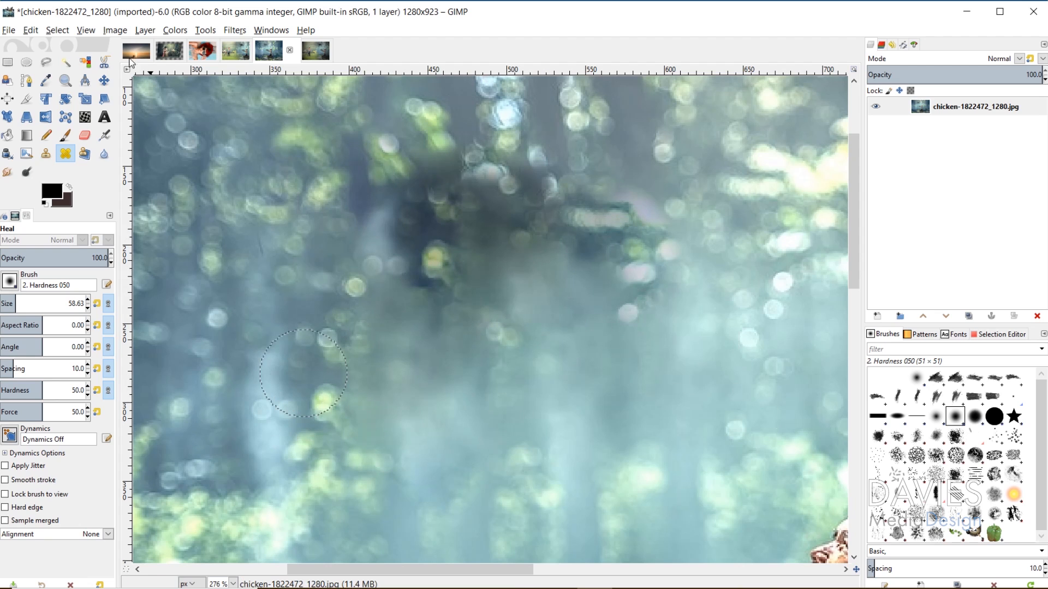
Heal the dark smudges left in the background where the rooster was, using sources above and beside them
click(65, 80)
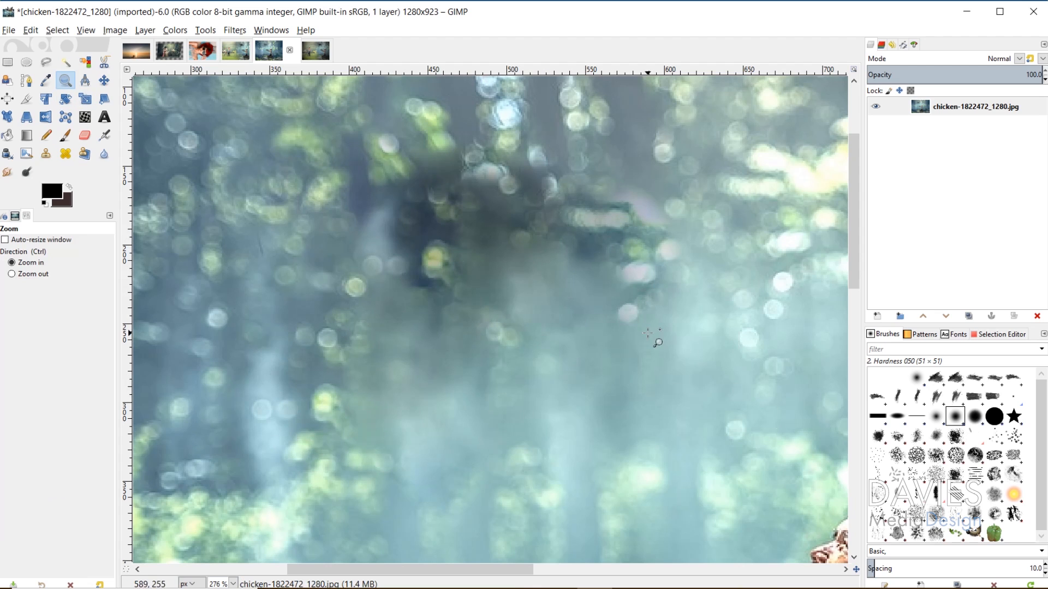
ctrl+click(587, 421)
ctrl+click(597, 427)
scroll(649, 433, down, 3)
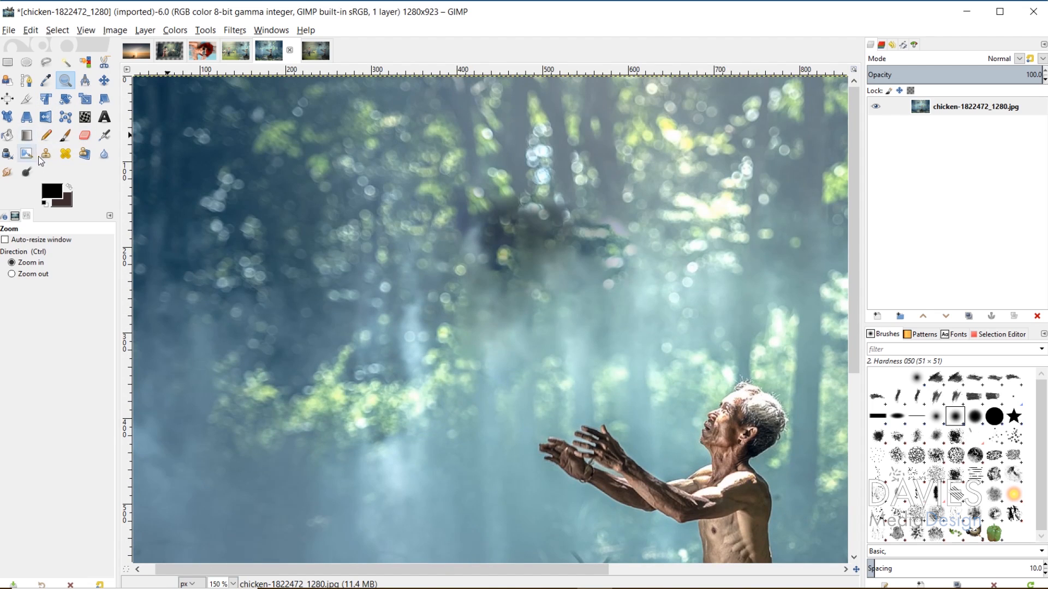
click(65, 153)
ctrl+click(564, 171)
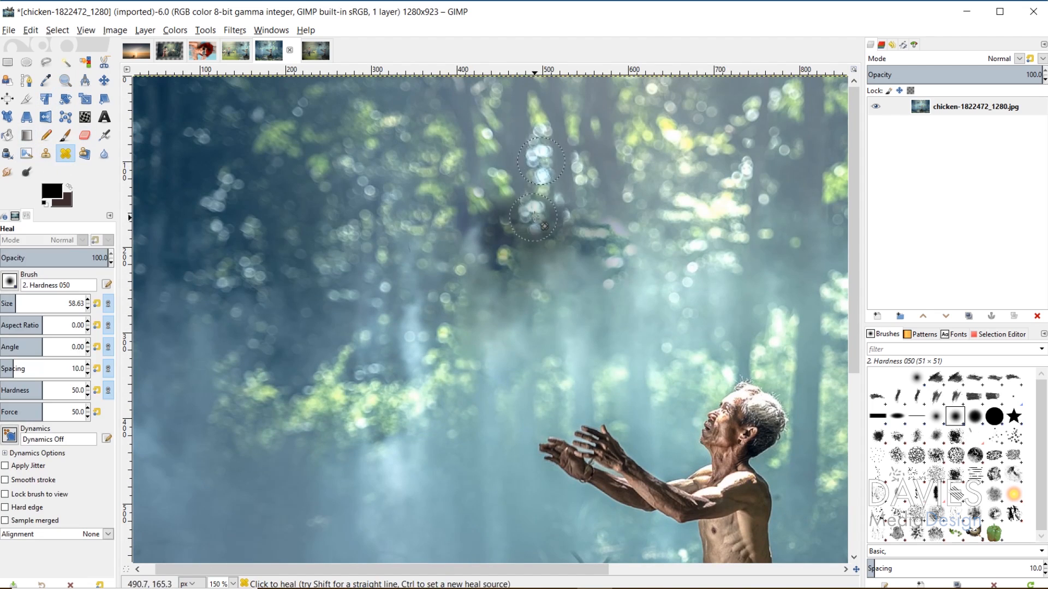
mouse_move(560, 221)
mouse_down()
mouse_move(462, 177)
mouse_move(493, 205)
mouse_move(509, 229)
mouse_up()
ctrl+click(464, 178)
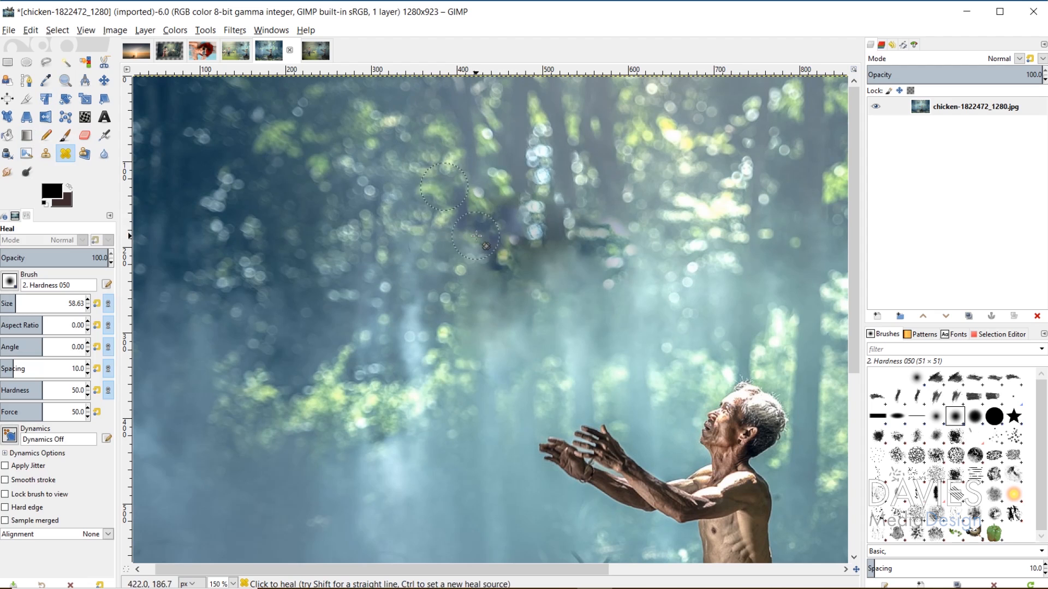
ctrl+click(424, 266)
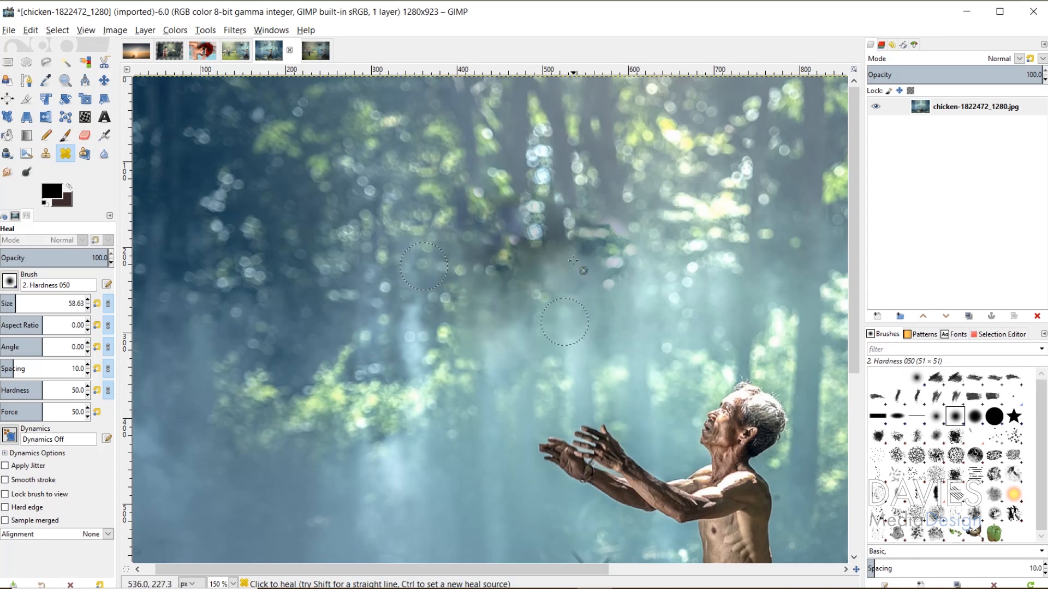
Switch to the chicken photo in Photoshop and use the Hand tool's bird's-eye view to jump between the background and the seated man
click(560, 588)
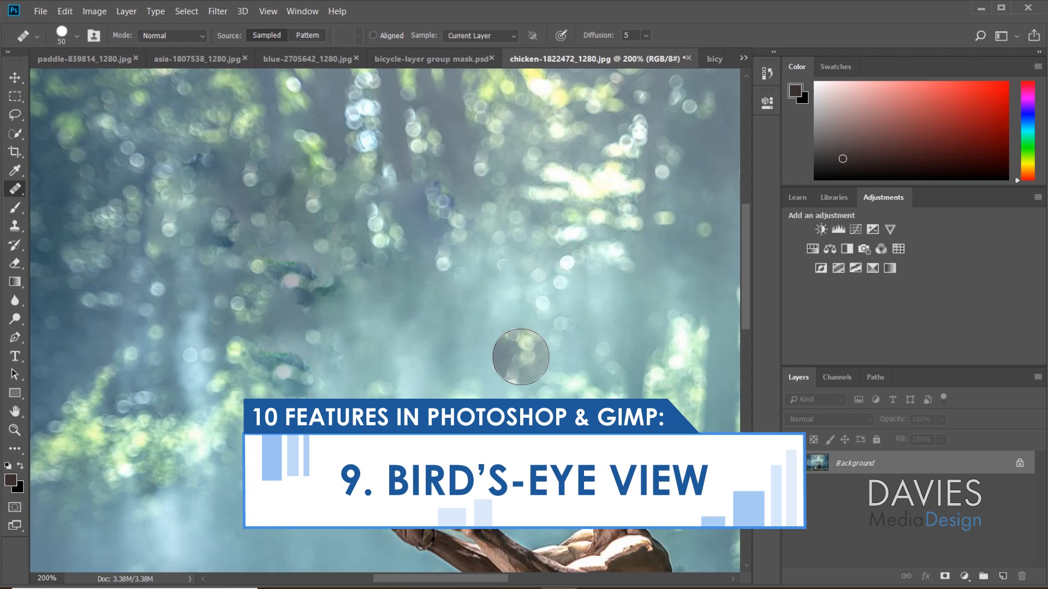
key(h)
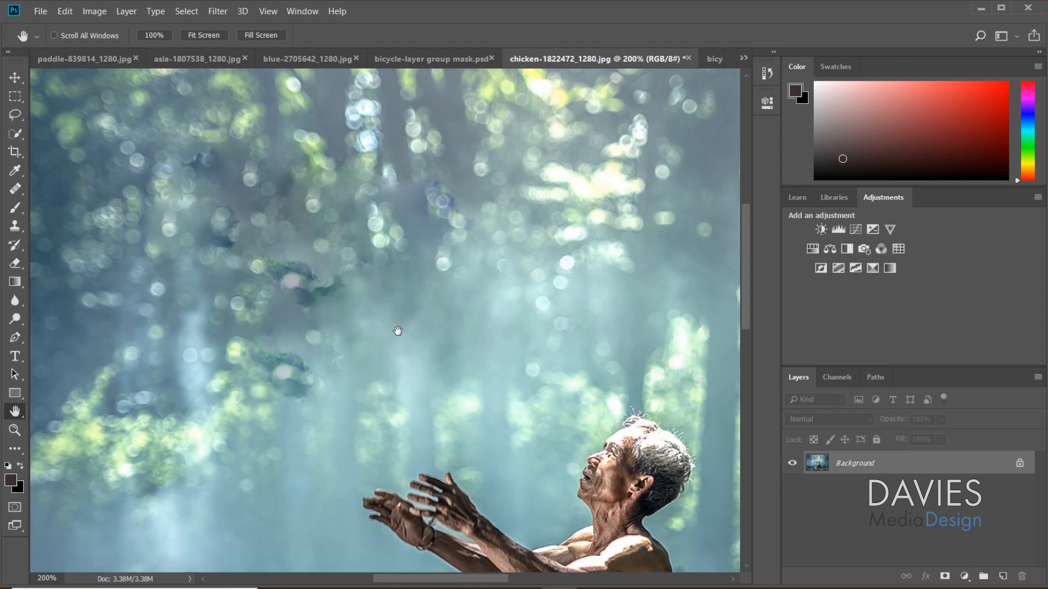
drag(398, 327, 413, 376)
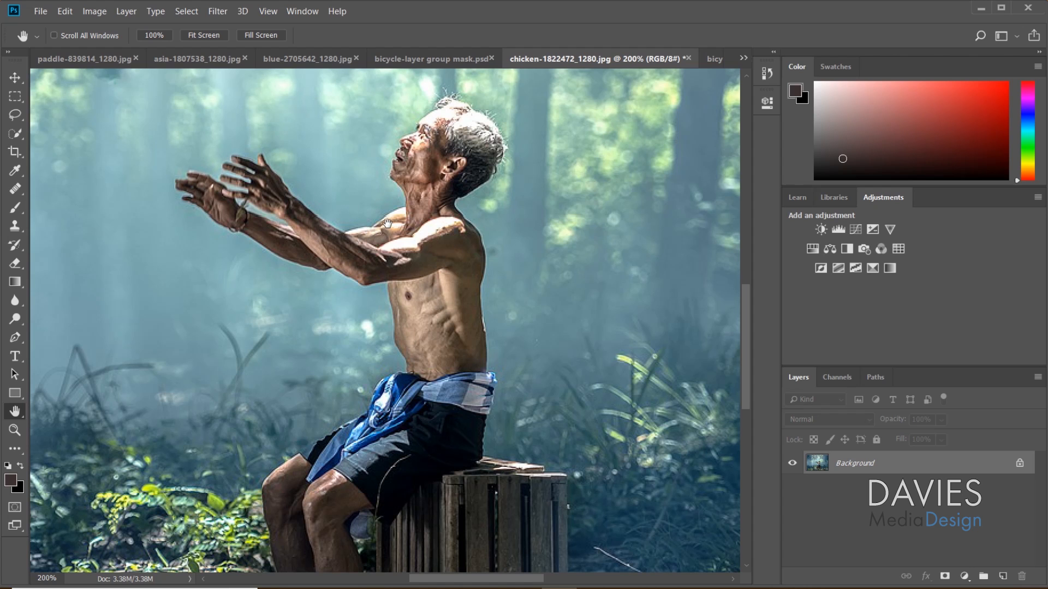
drag(393, 245, 546, 428)
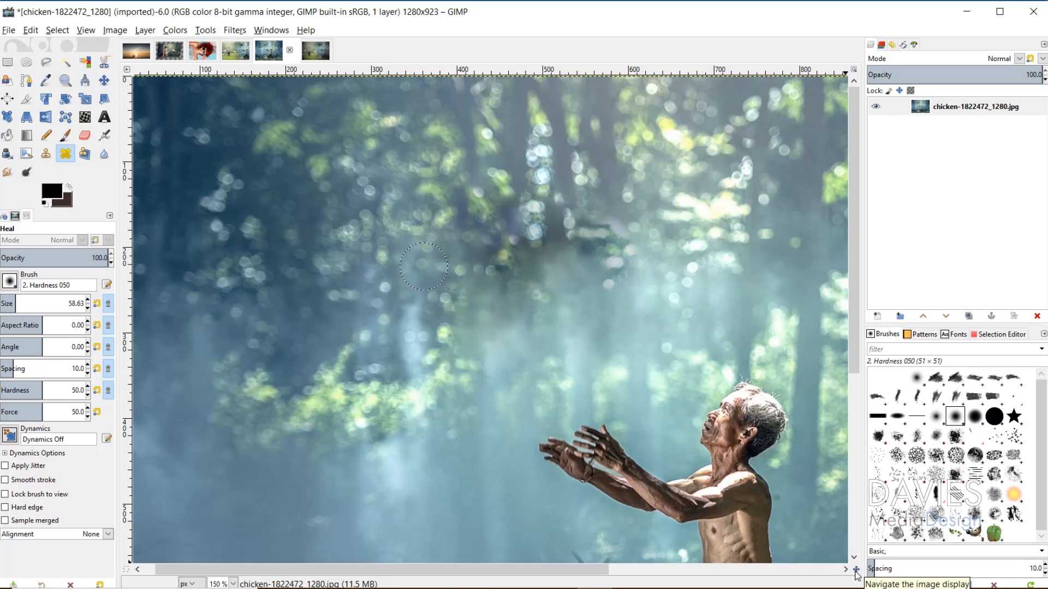
Switch to GIMP and move around the chicken photo with the image navigation preview, at the present zoom and at 400%
drag(857, 571, 875, 583)
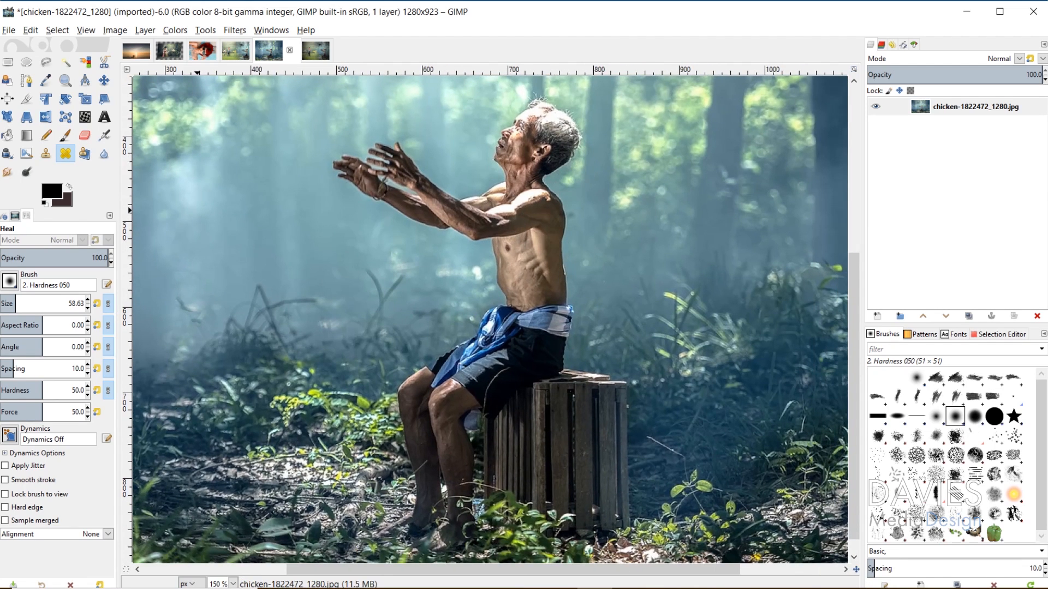
click(65, 81)
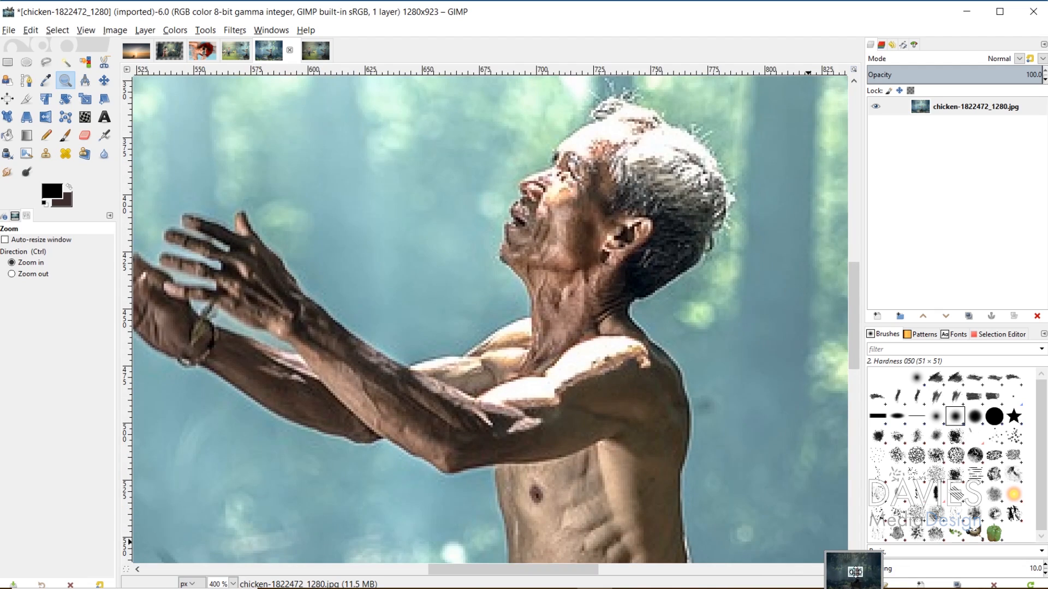
mouse_move(856, 571)
mouse_down()
mouse_move(832, 554)
mouse_move(880, 556)
mouse_move(875, 579)
mouse_move(845, 583)
mouse_move(853, 571)
mouse_up()
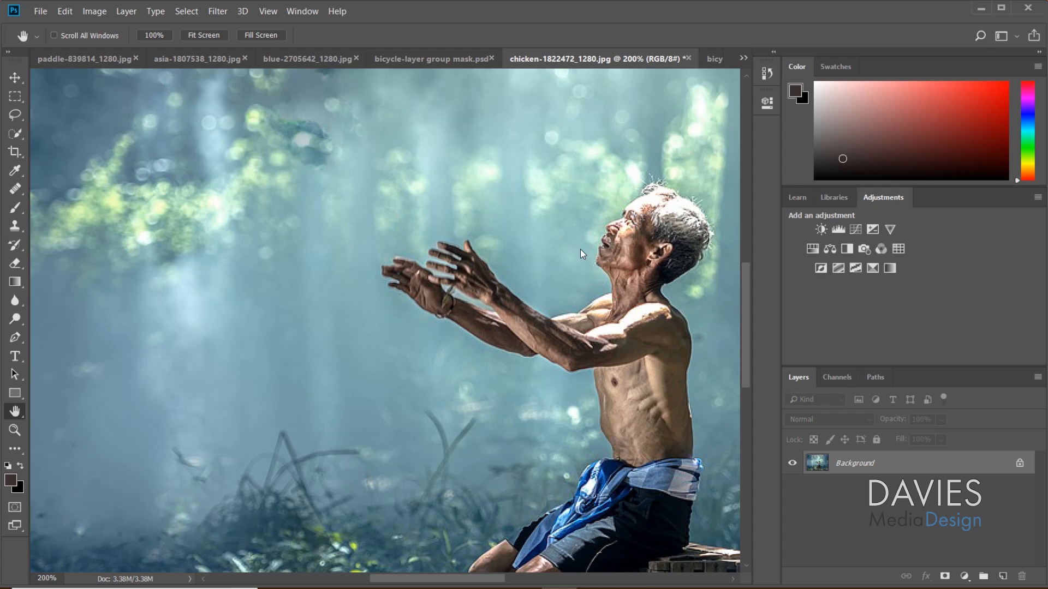
Switch to Photoshop and search its tools and commands for "erase"
key(ctrl+f)
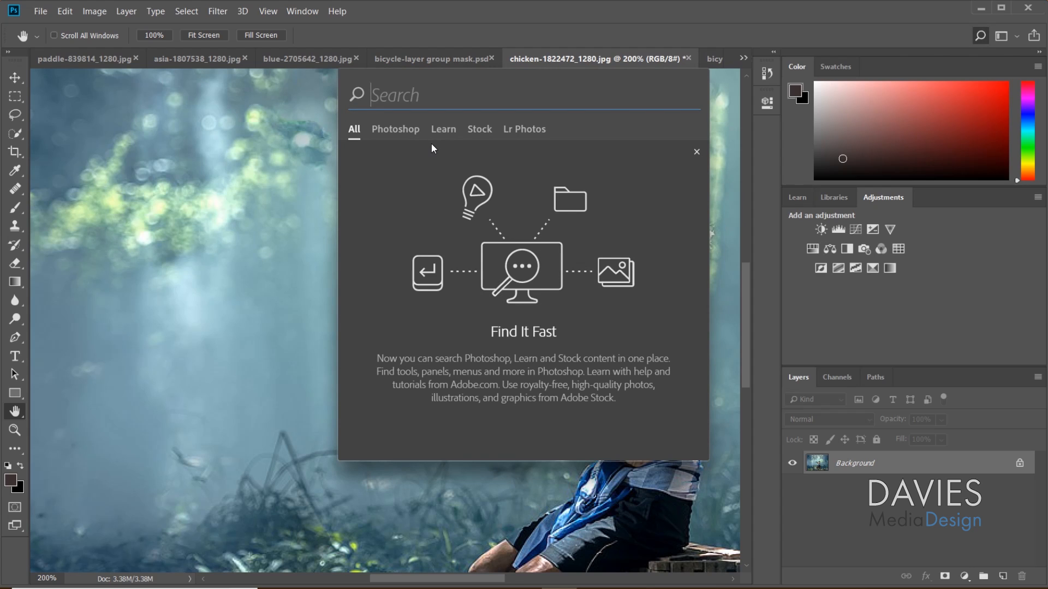
text(erase)
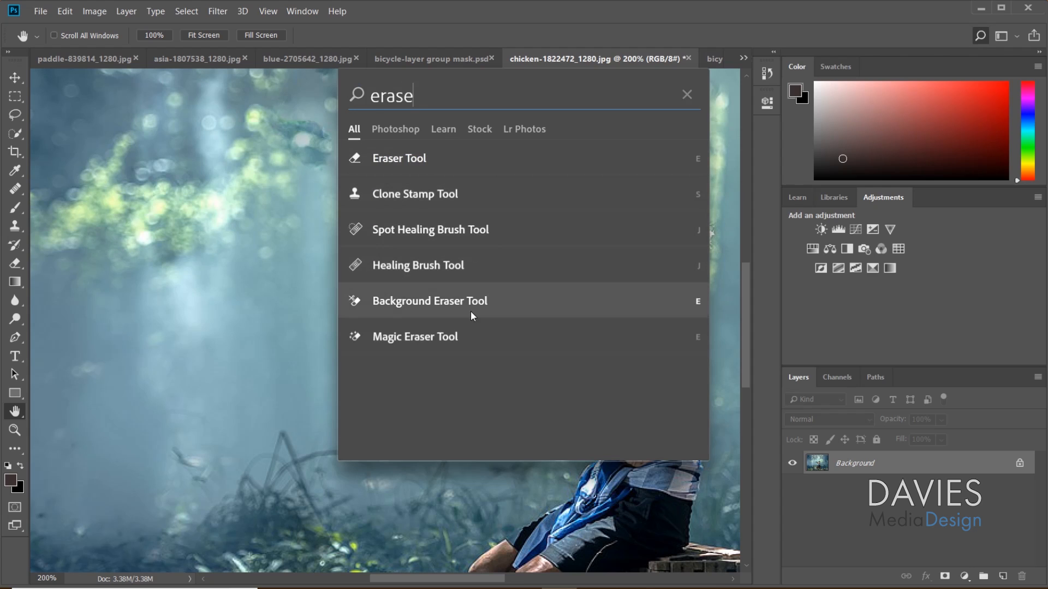
click(404, 157)
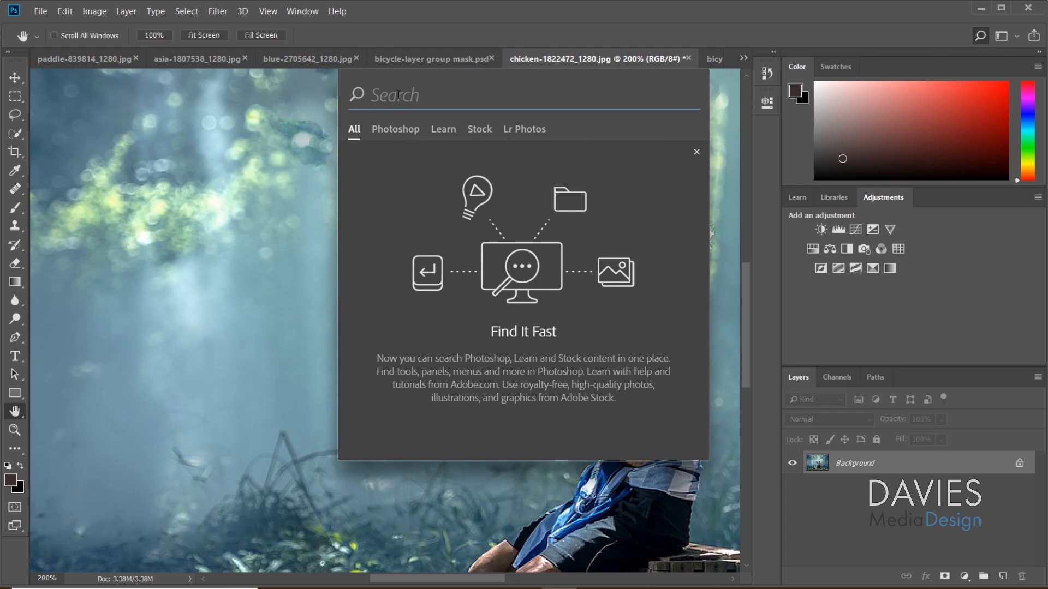
Search for "gaussian", apply Gaussian Blur with a 1.0-pixel radius to the chicken photo, and undo the blur
text(gaus)
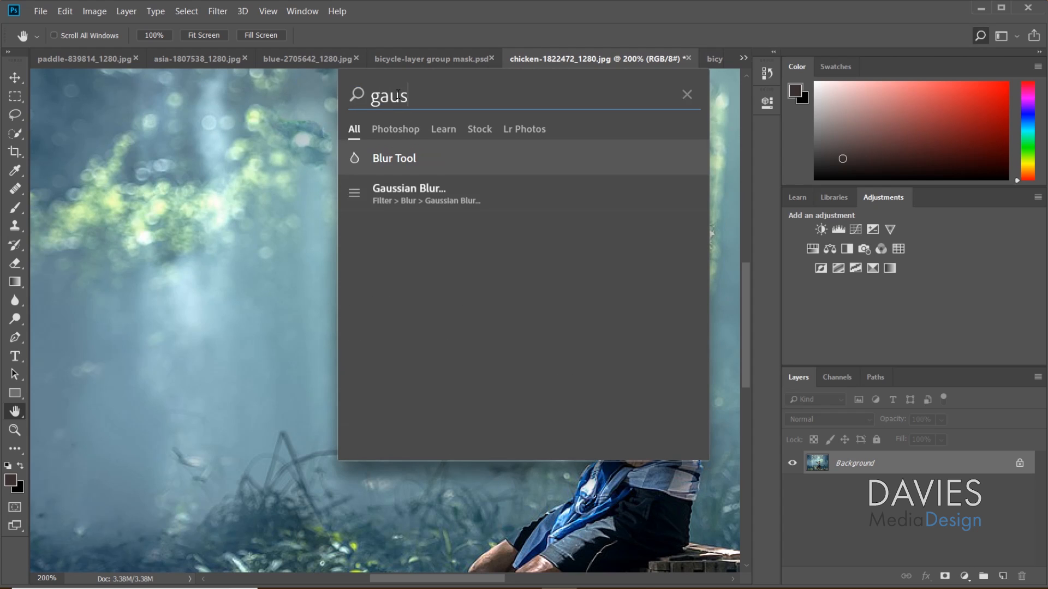
text(sian)
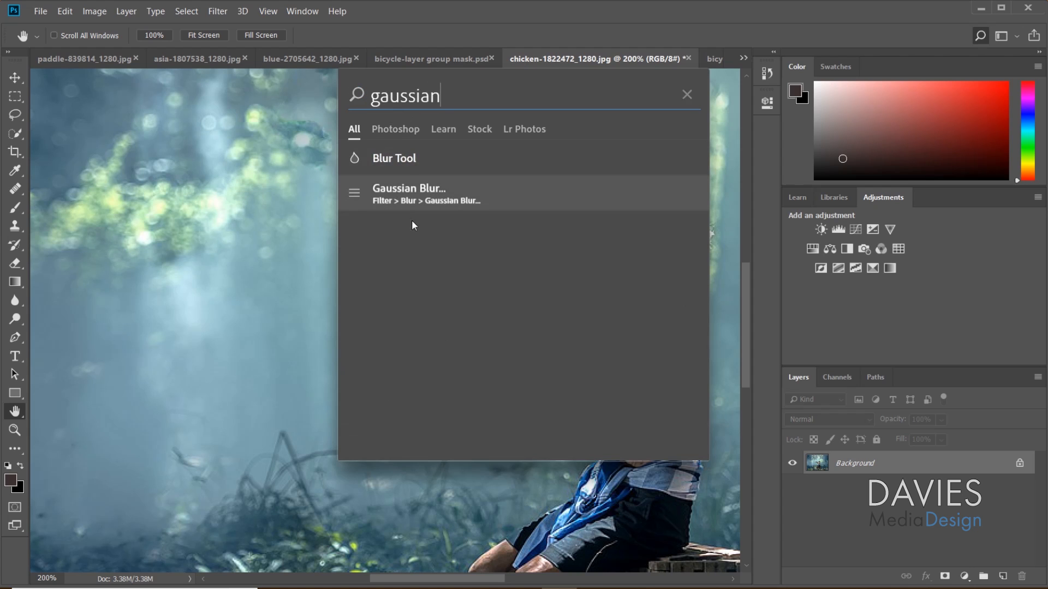
click(412, 191)
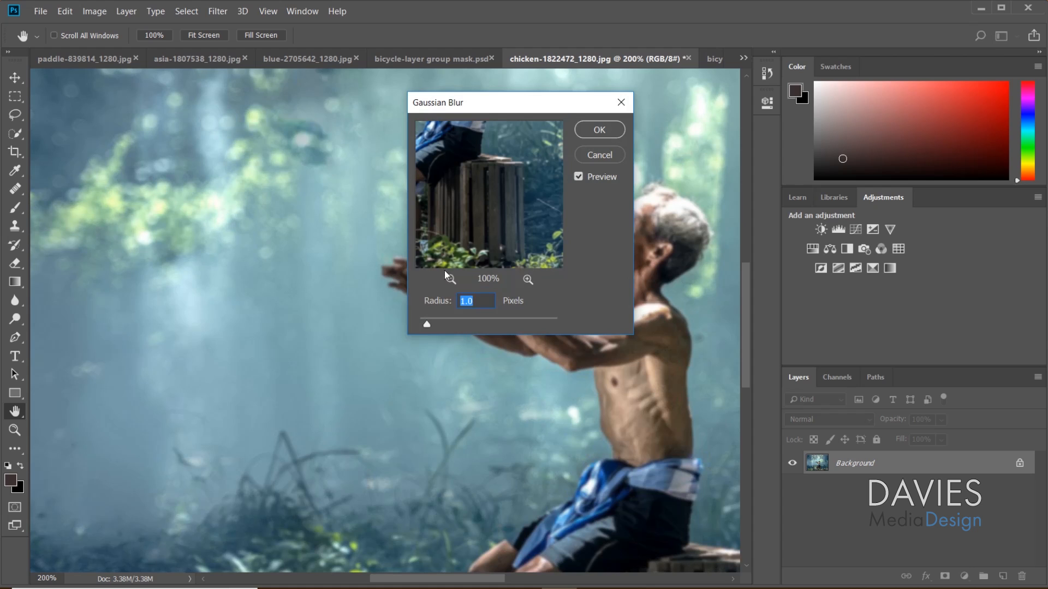
drag(485, 156, 528, 246)
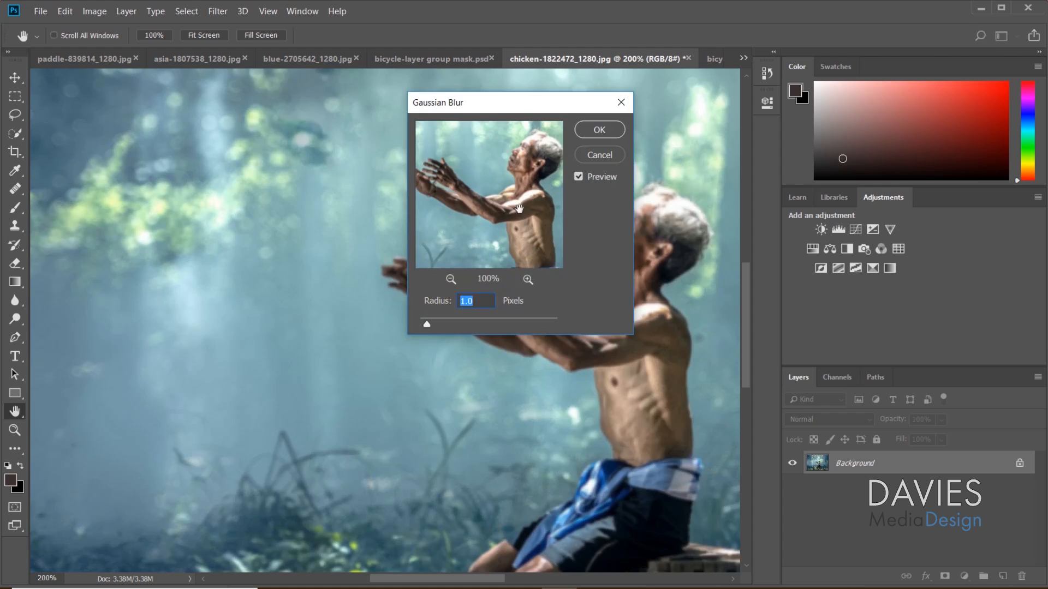
drag(519, 208, 522, 227)
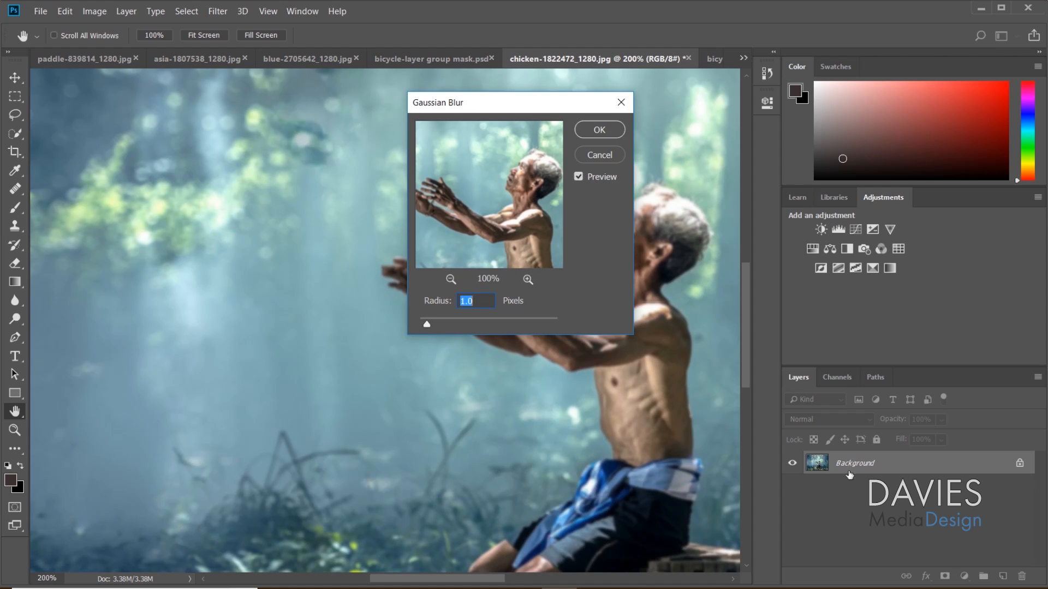
click(600, 131)
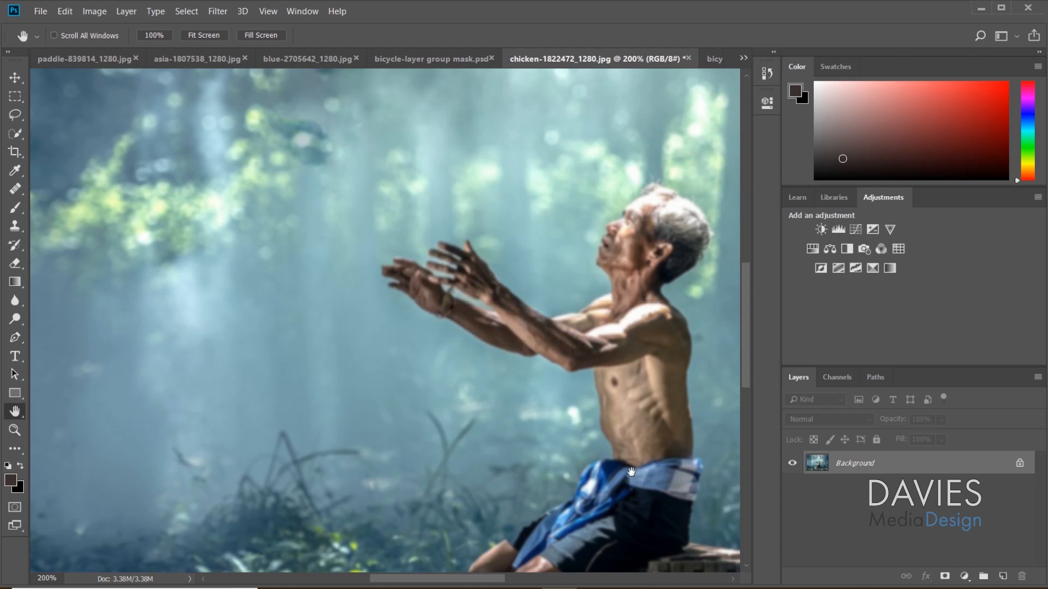
key(ctrl+z)
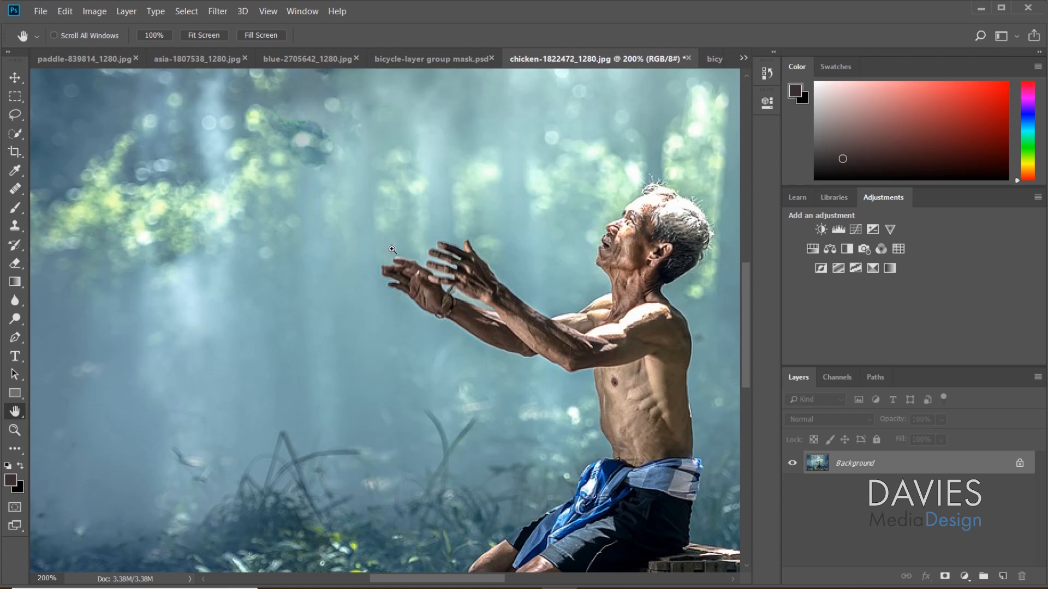
Search for "paddle" and choose the file paddle-839814_1280.jpg from the results
key(ctrl+f)
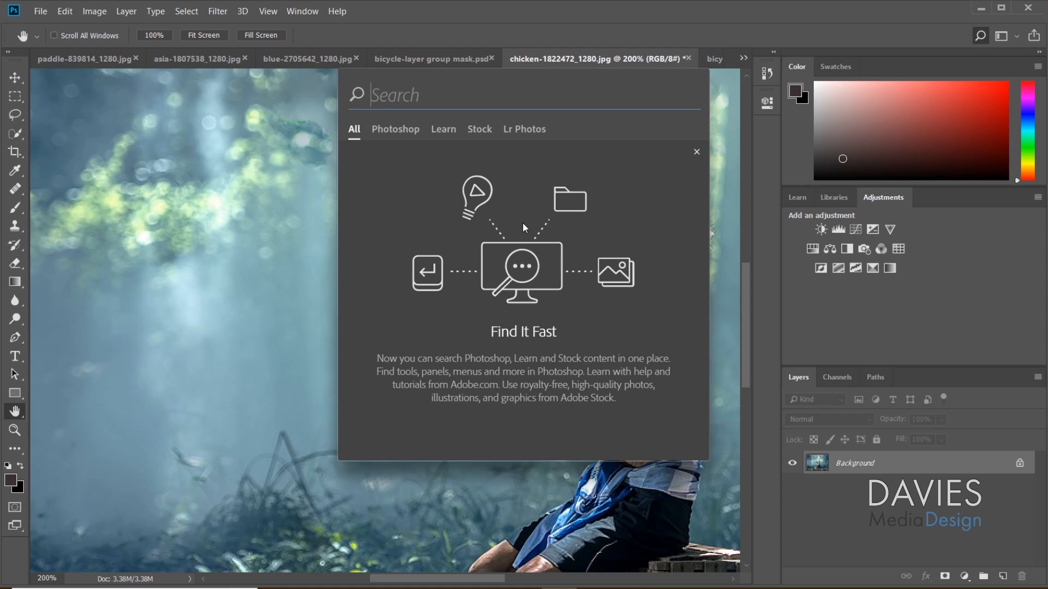
text(paddle)
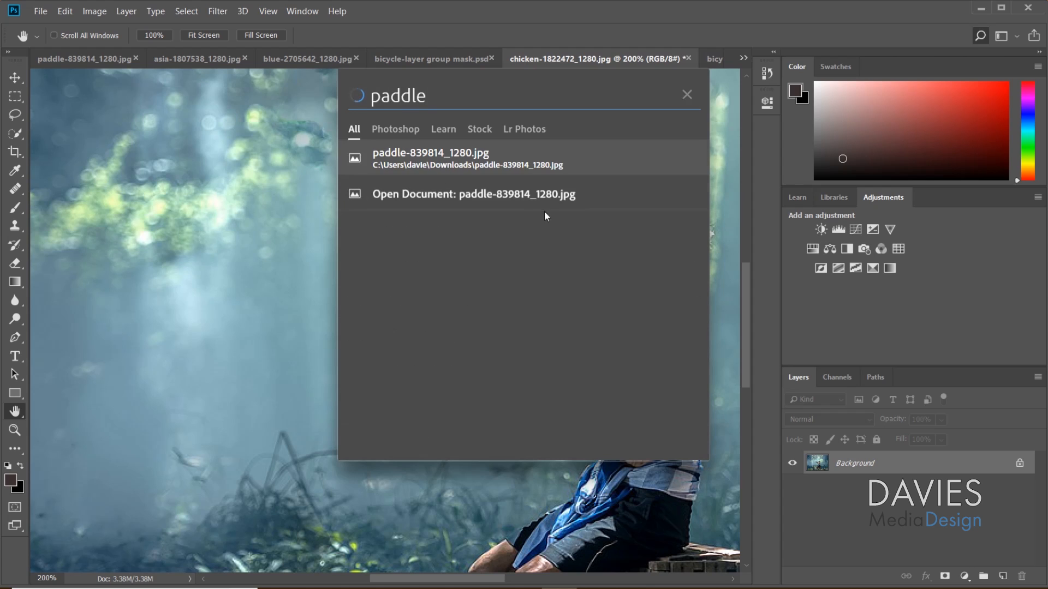
click(421, 158)
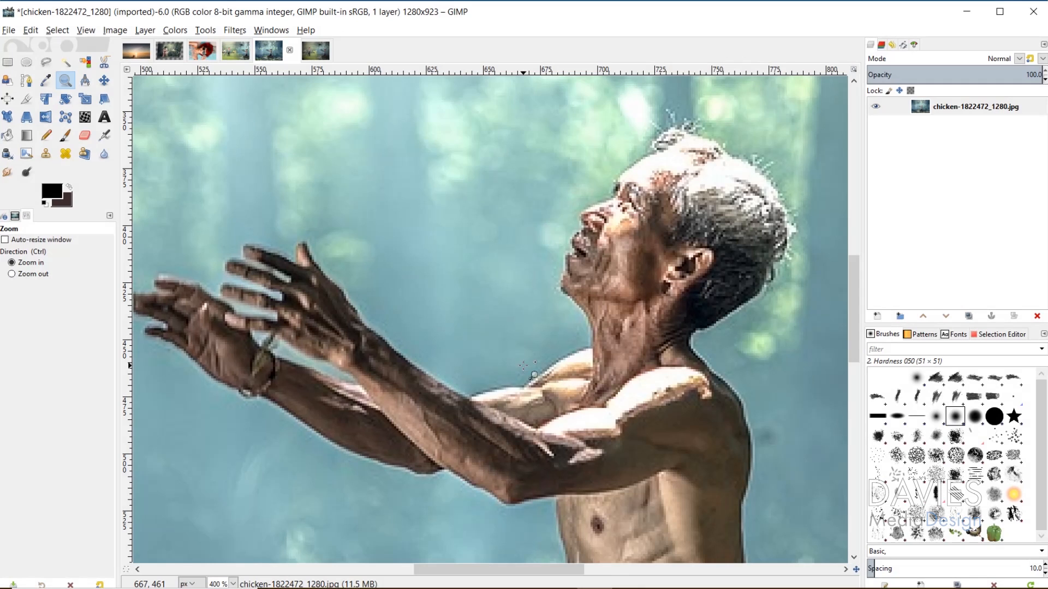
Switch to GIMP, search its actions for "unifi" and "gaussian", and select the Gaussian Blur result
key(slash)
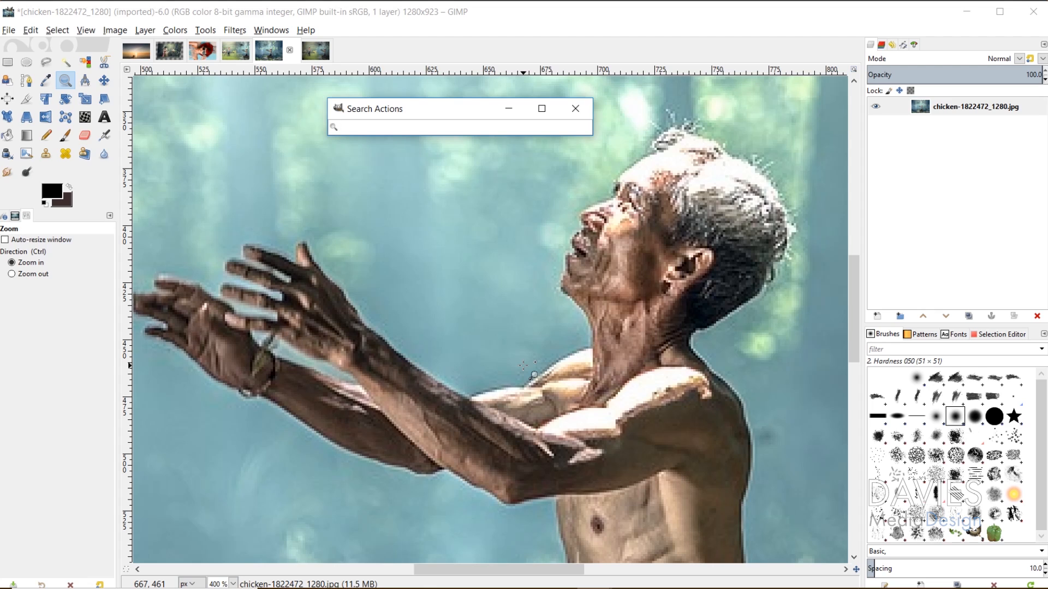
text(unifi)
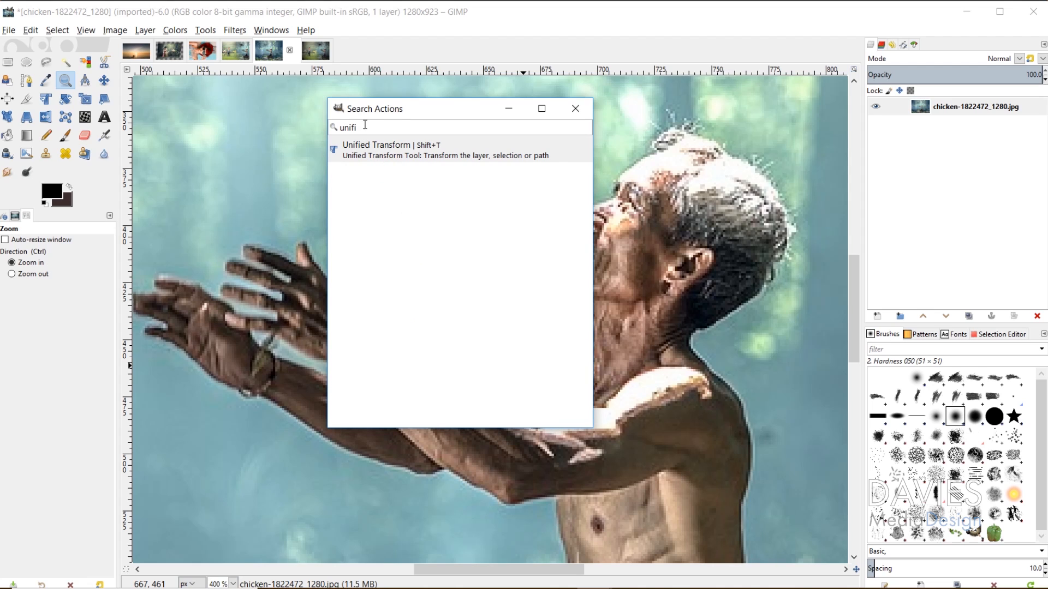
drag(368, 129, 323, 127)
text(gaussian)
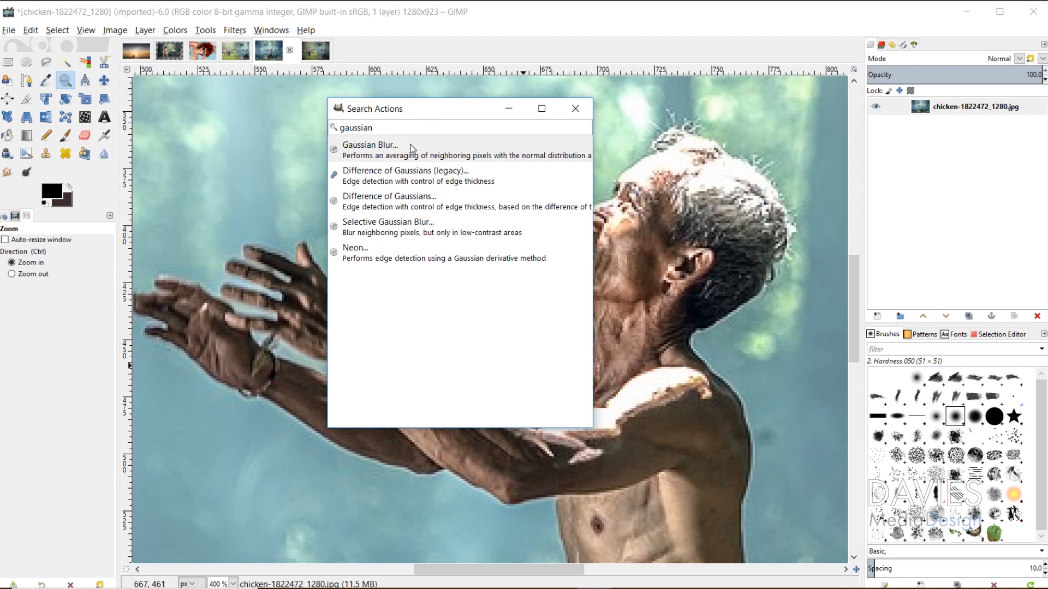
click(377, 155)
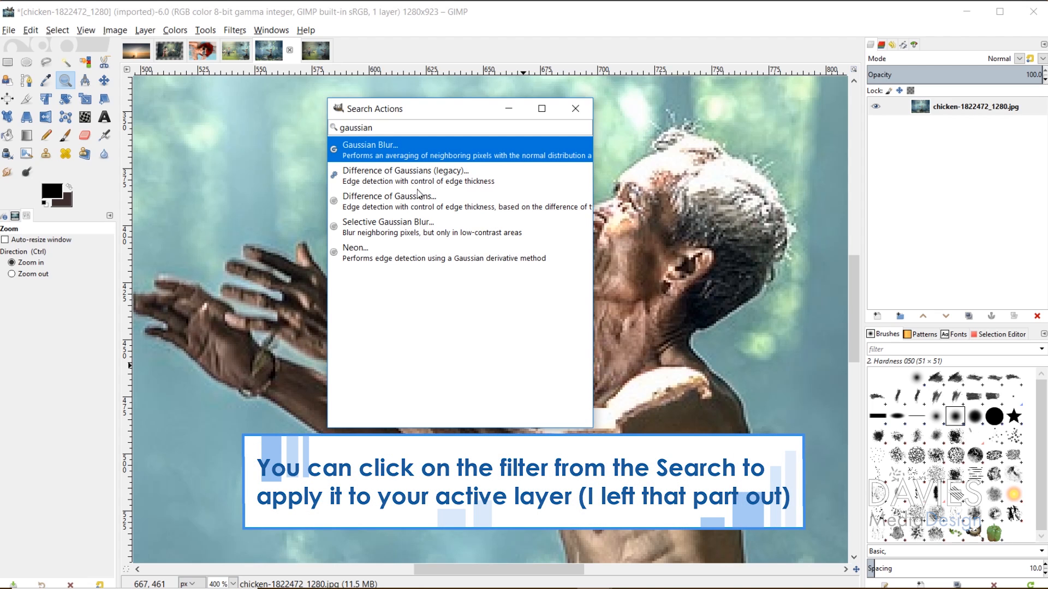
Search GIMP's actions for "paddle" and switch to the already open paddle-839814_1280 image
triple_click(385, 130)
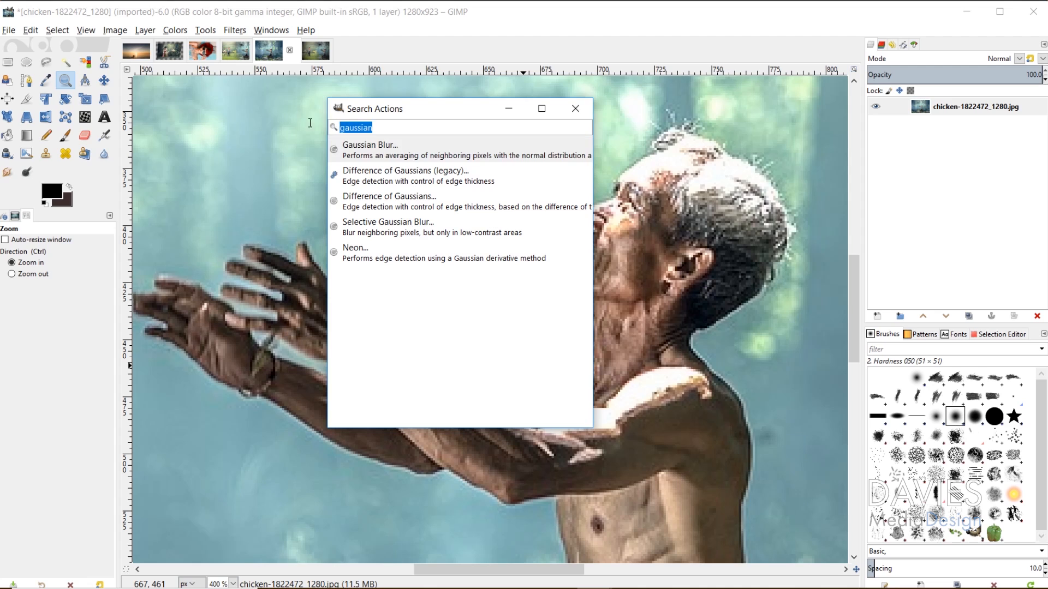
text(paddle)
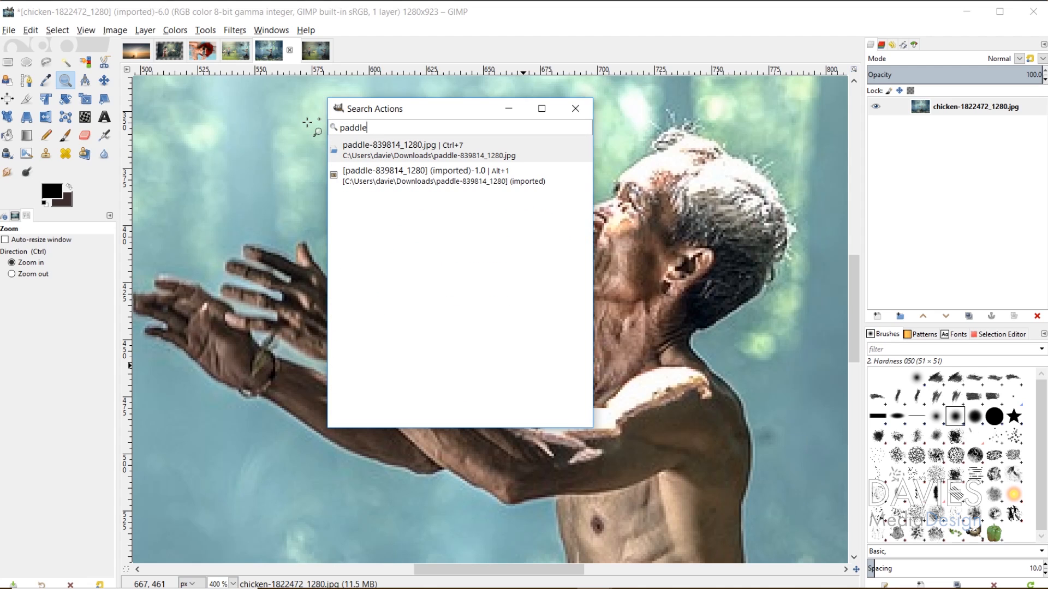
click(411, 184)
double_click(411, 184)
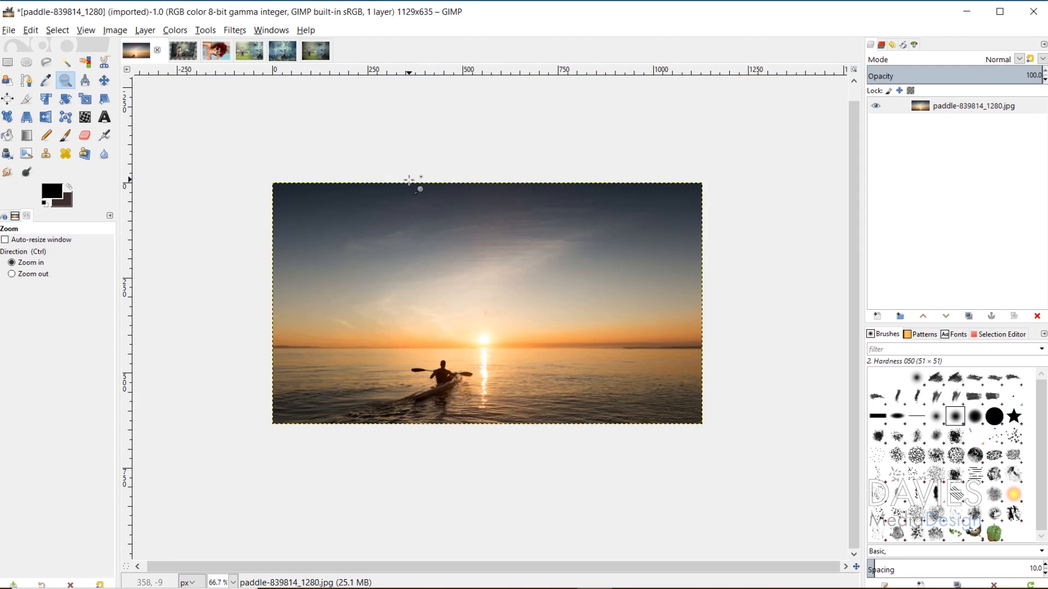